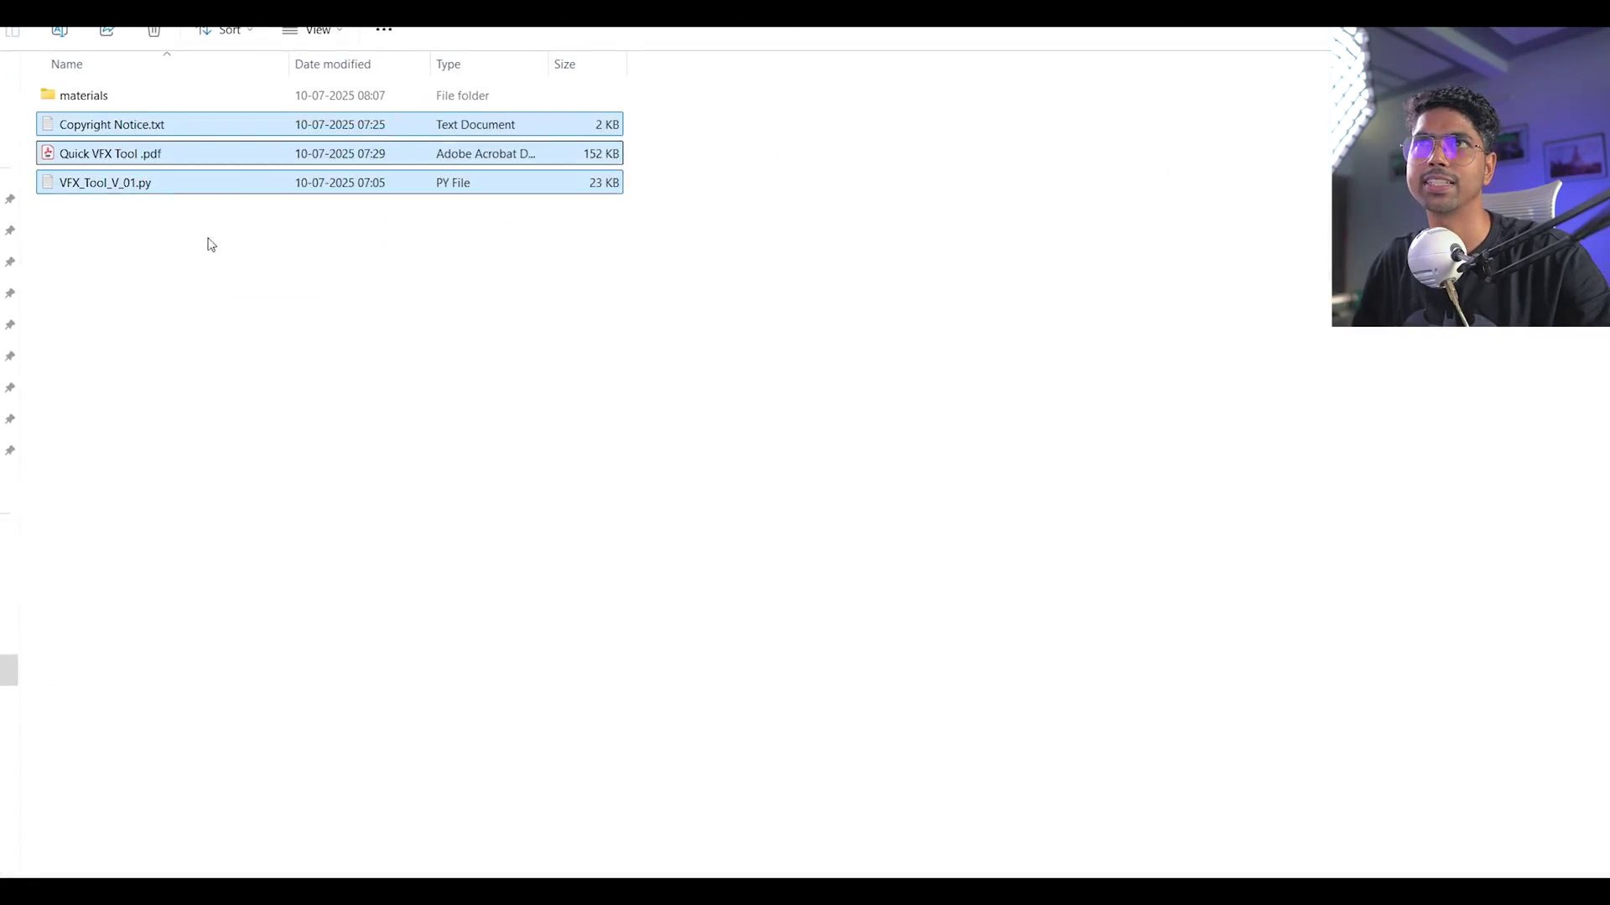
Select VFX_Tool_V_01.py, then open Quick VFX Tool .pdf from the addon's download folder
left_click(149, 191)
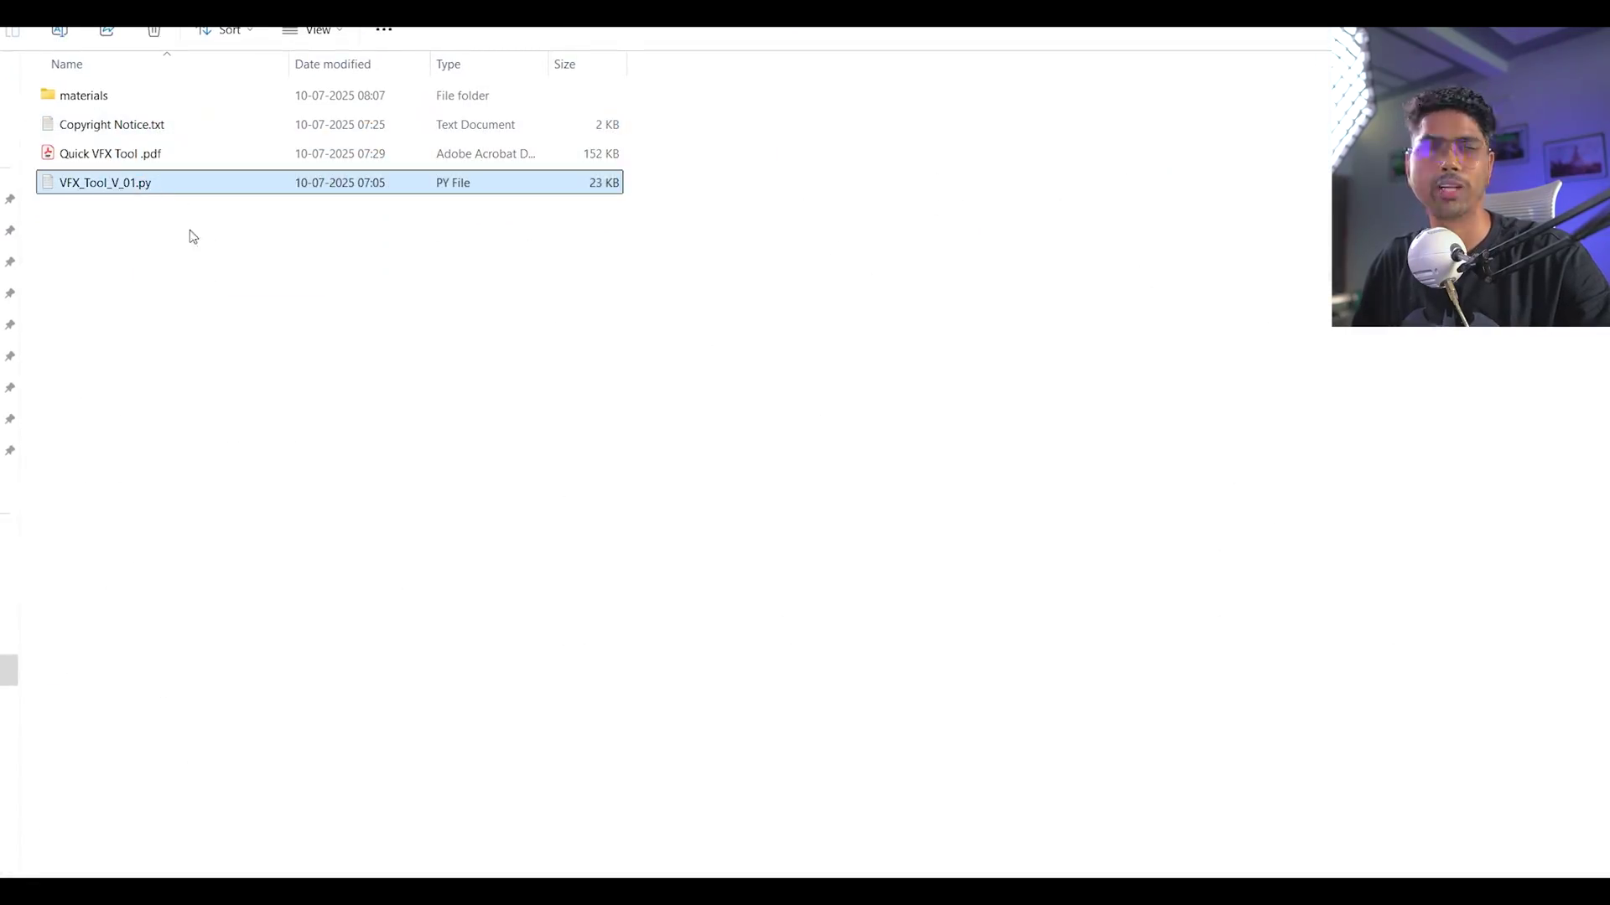
double_click(151, 154)
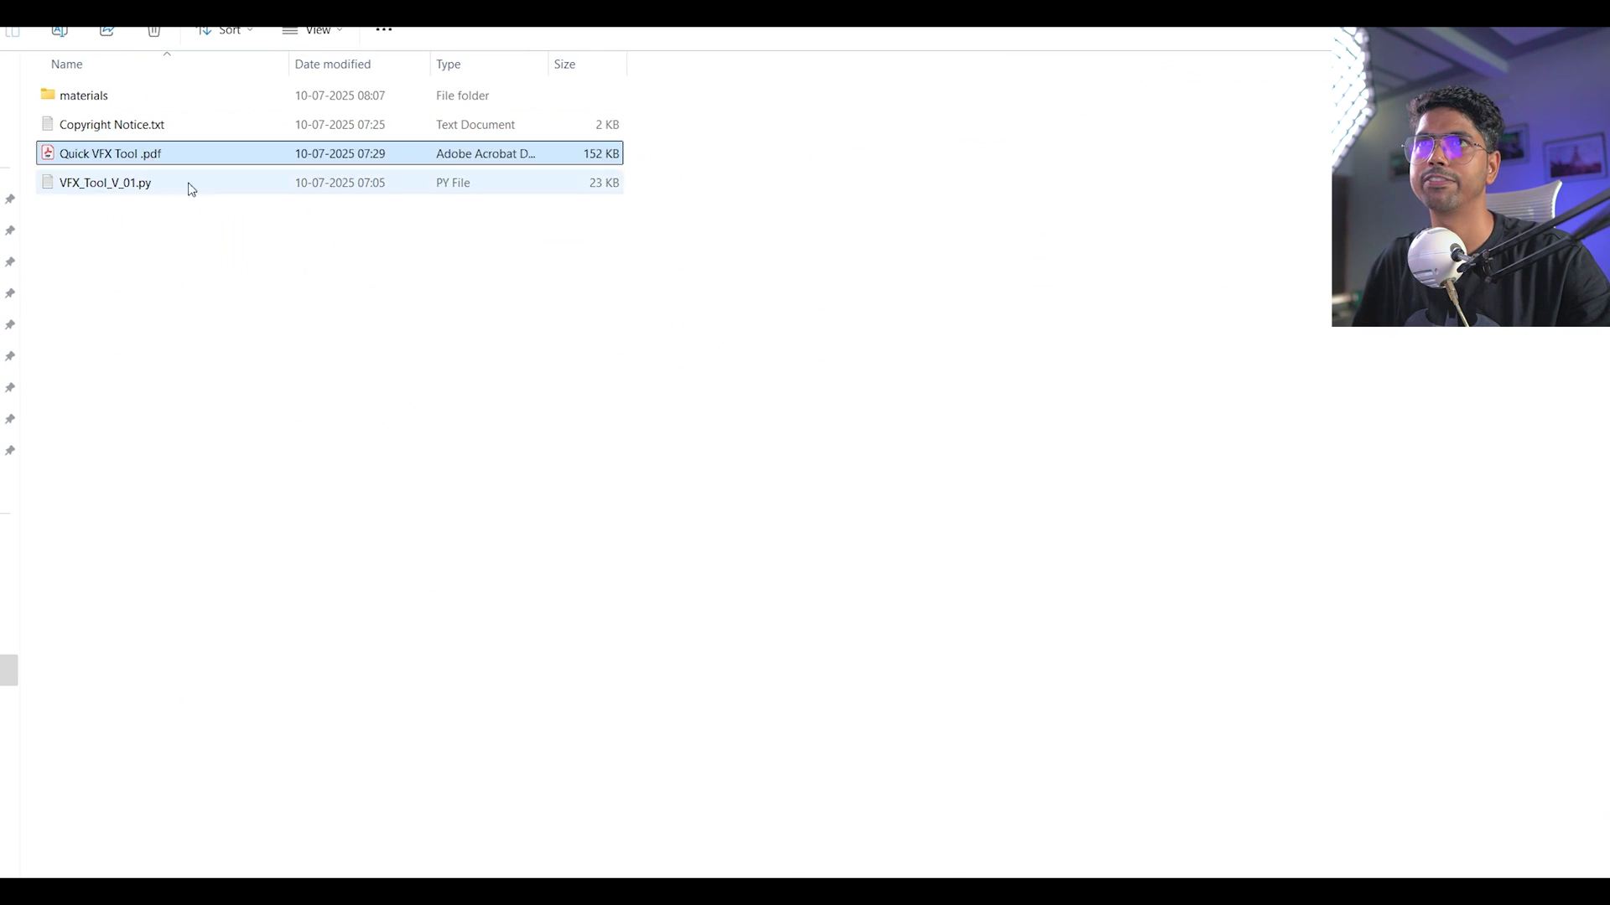
Scroll the PDF from Quick Installation through Features to the VFX Material Creator section
scroll(639, 325, "down", 3)
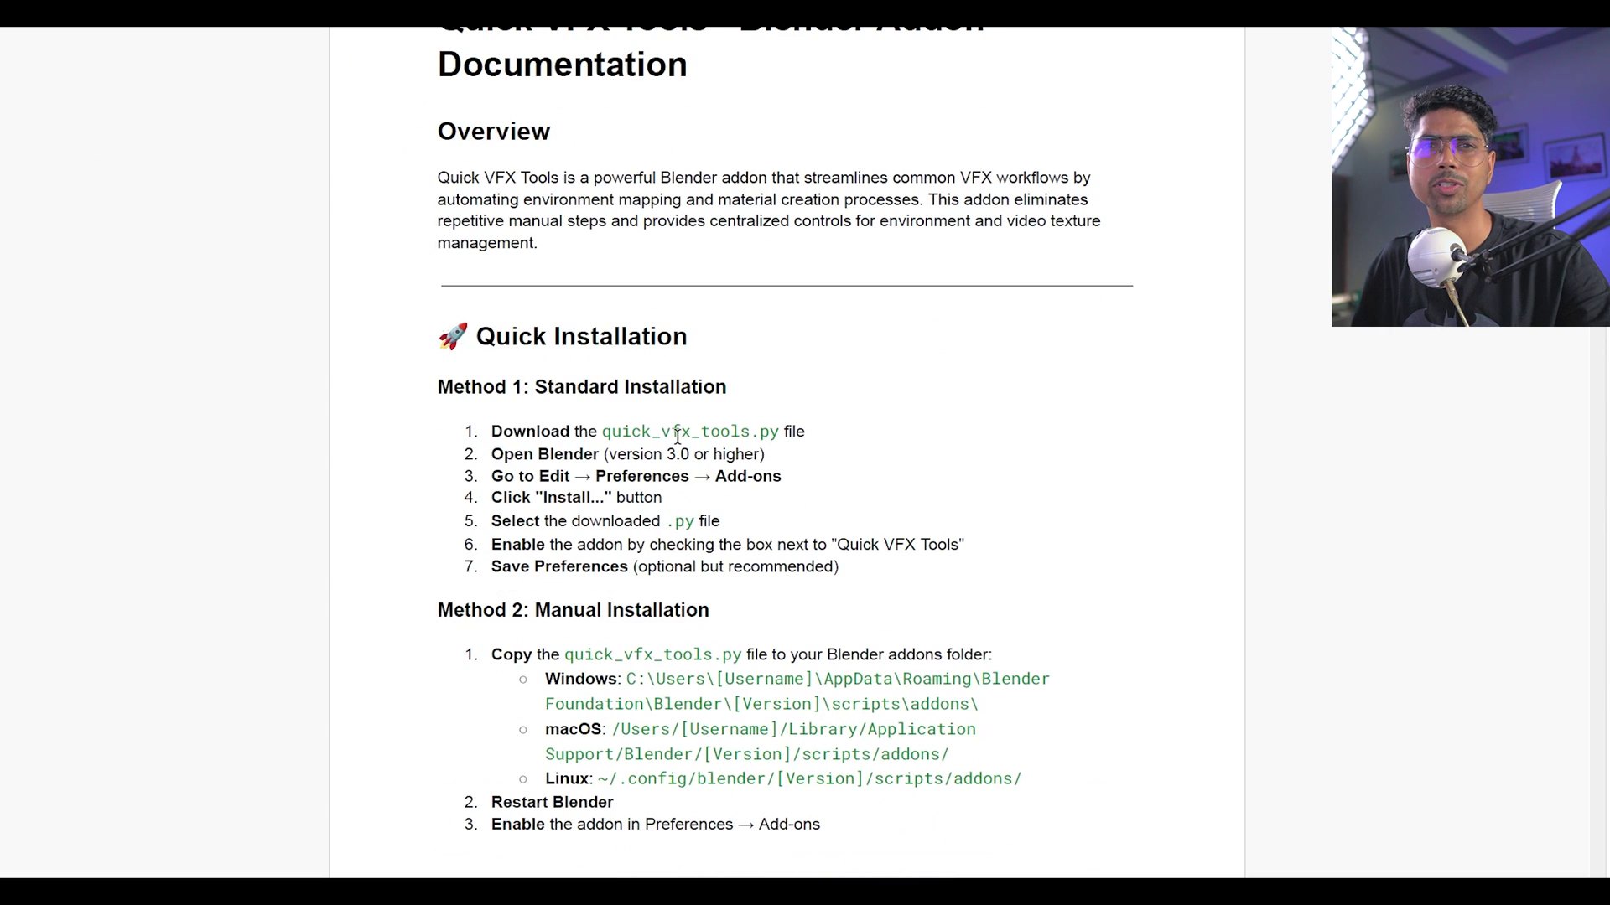
scroll(777, 242, "up", 2)
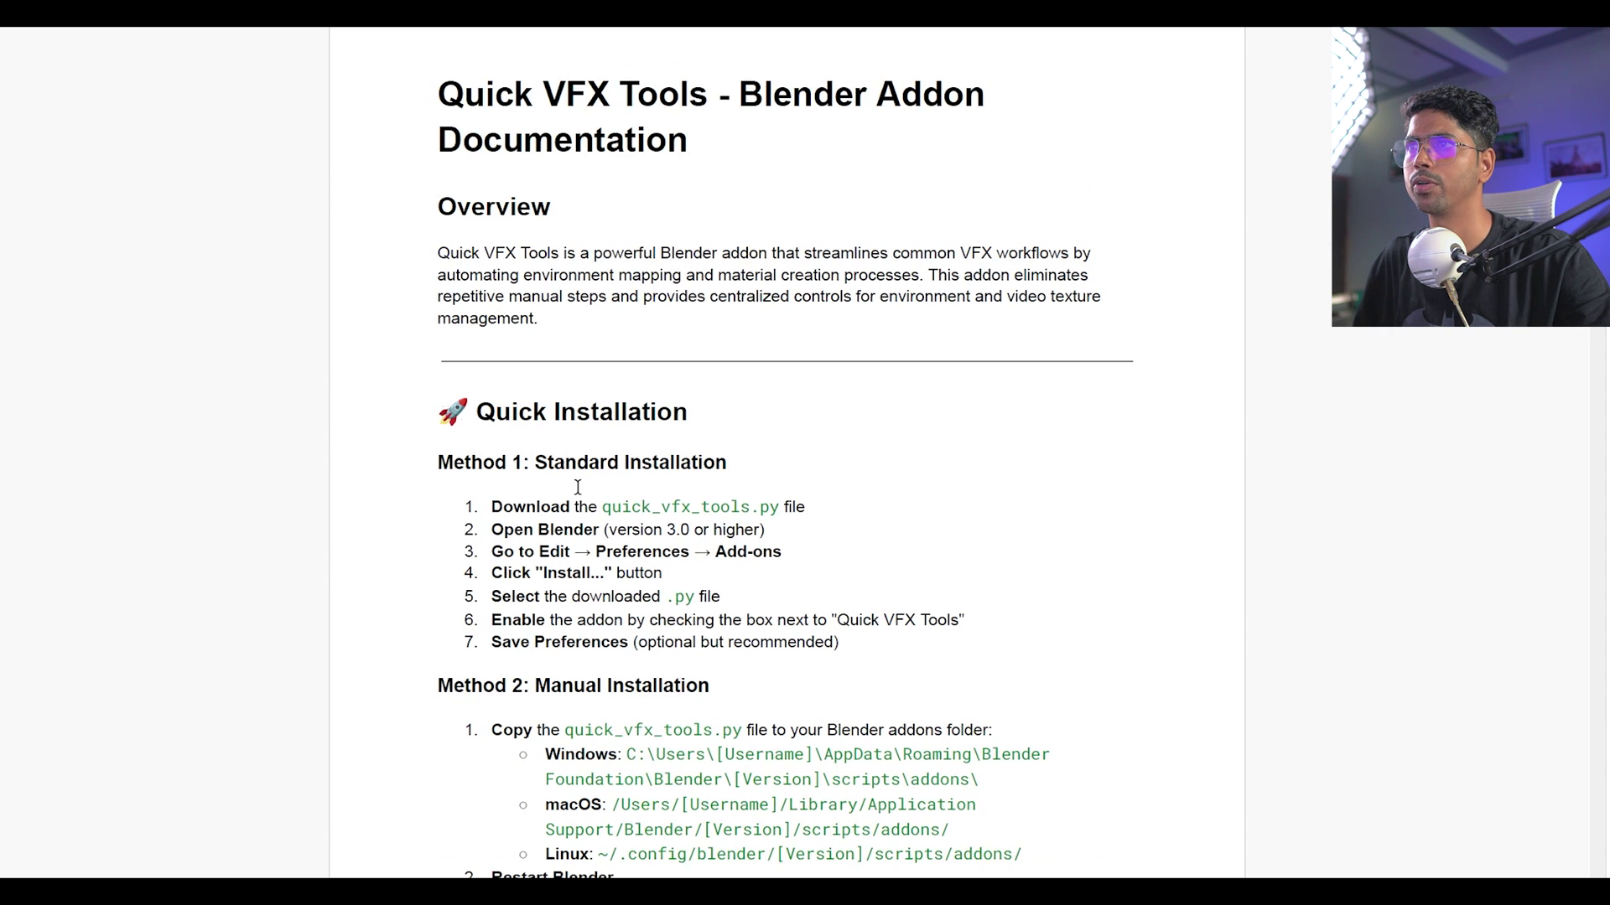
scroll(591, 500, "down", 3)
scroll(708, 465, "down", 15)
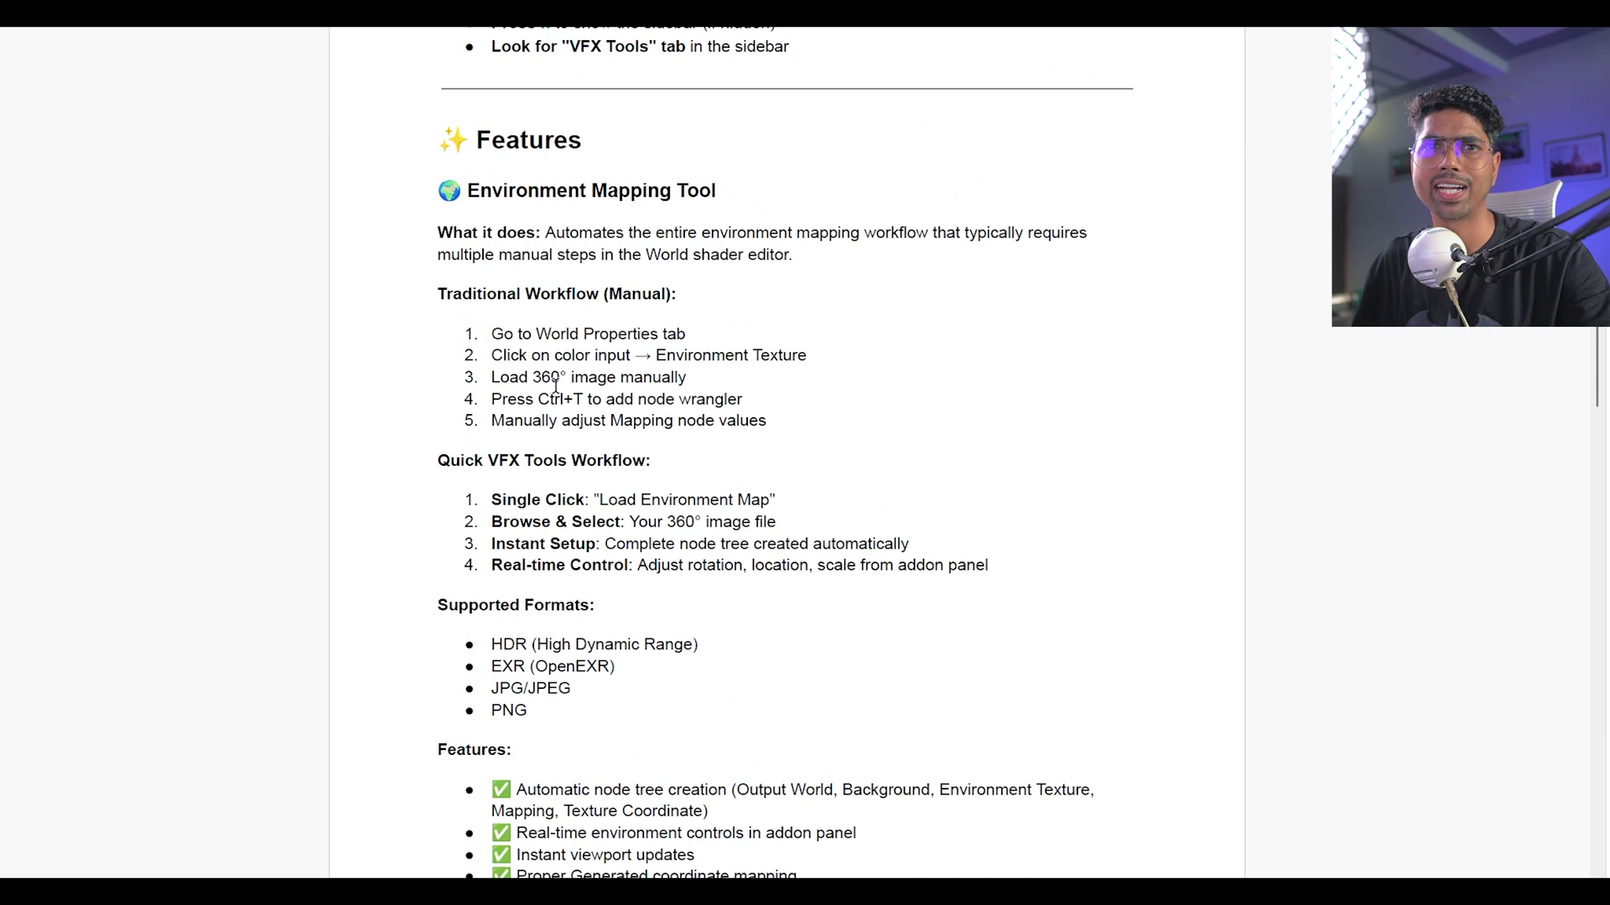
scroll(680, 469, "down", 3)
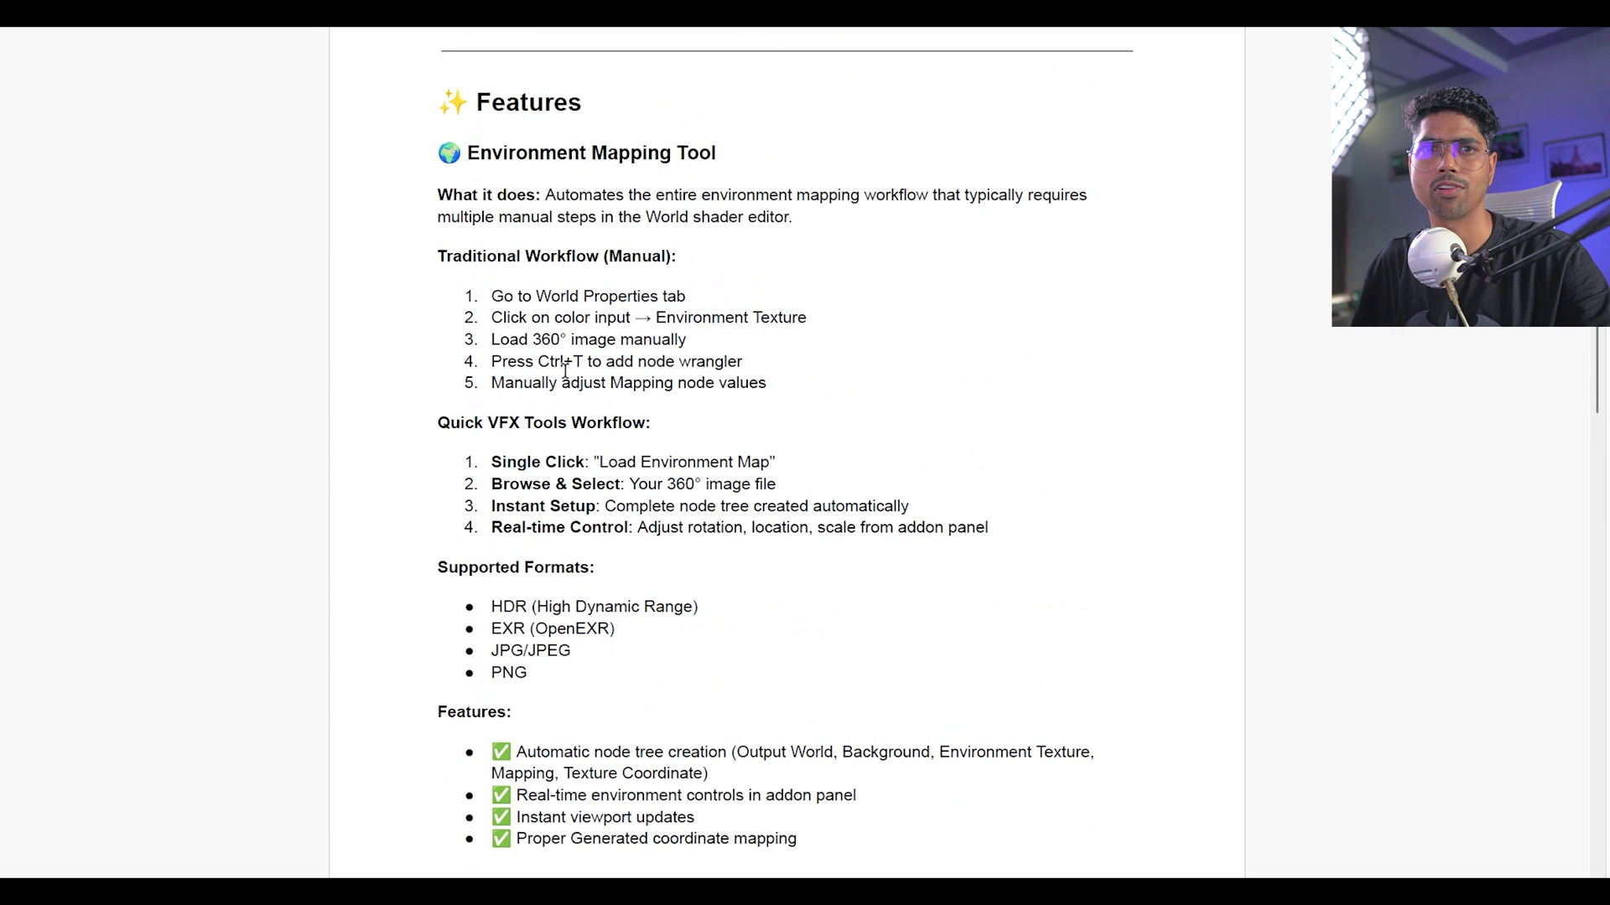
scroll(659, 580, "down", 5)
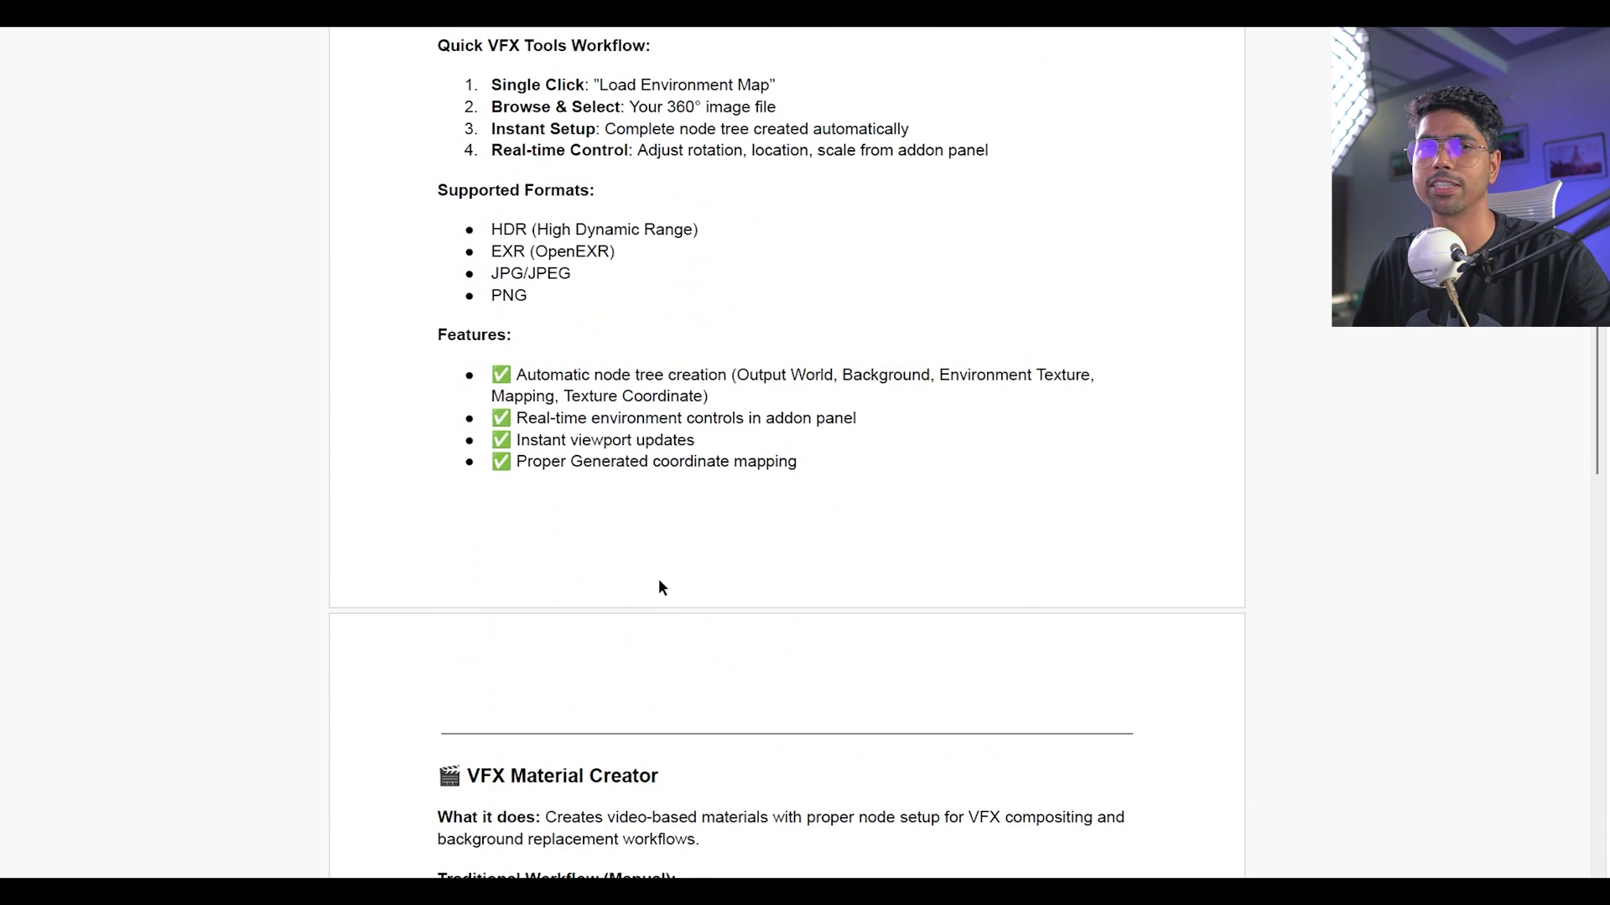
scroll(659, 587, "down", 2)
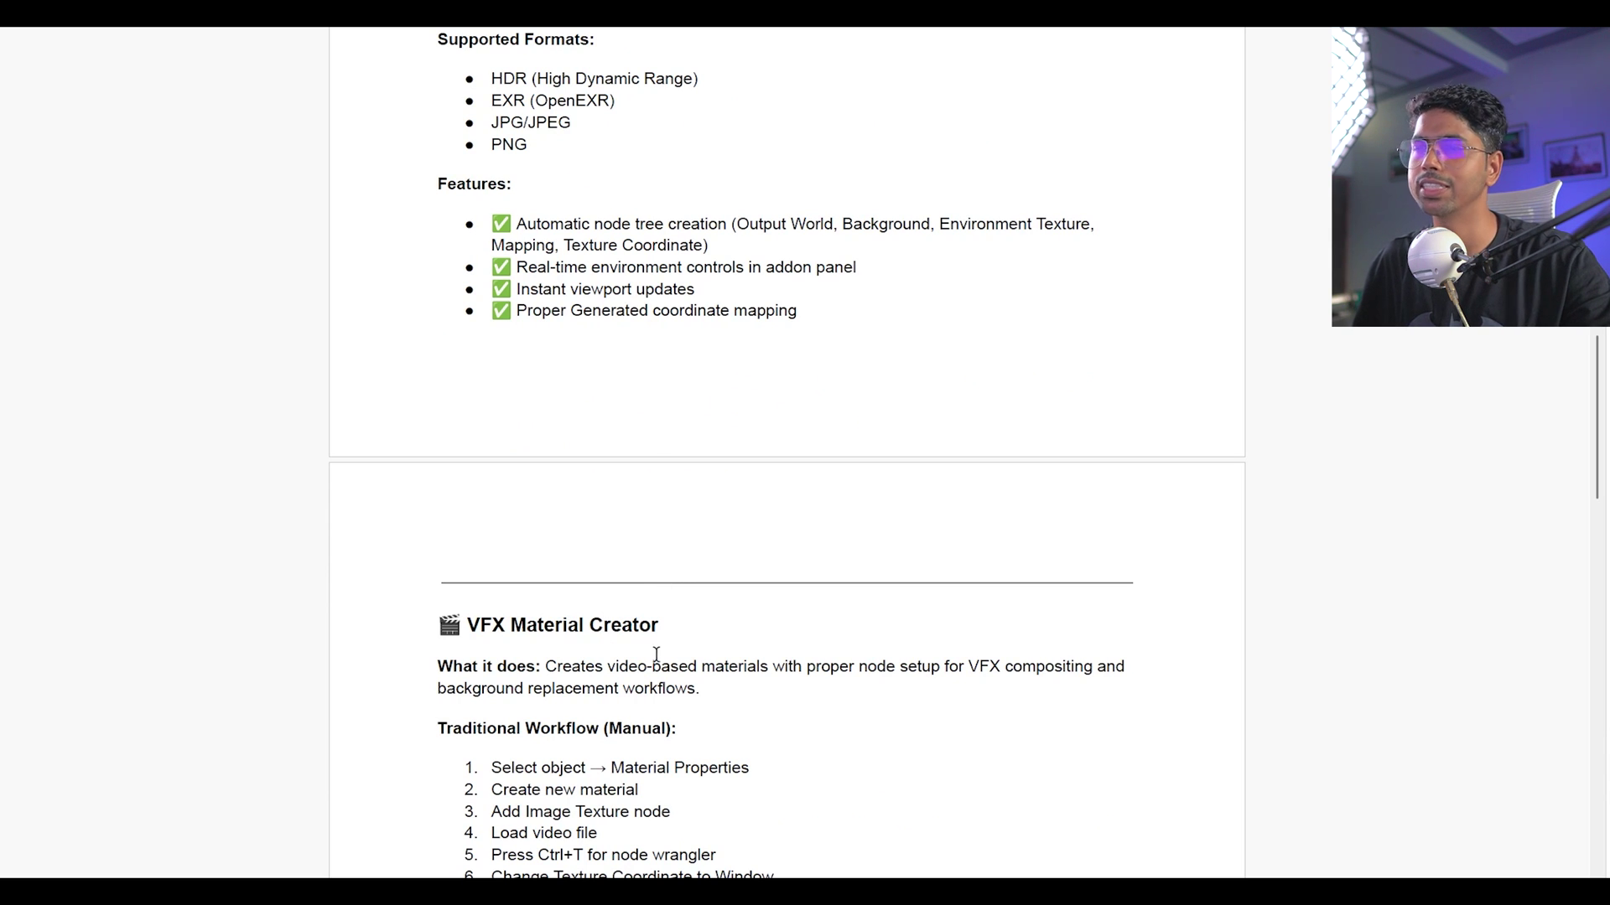
Read past Troubleshooting, Tips & Best Practices and Support to the PDF's end, then close it
scroll(751, 653, "down", 3)
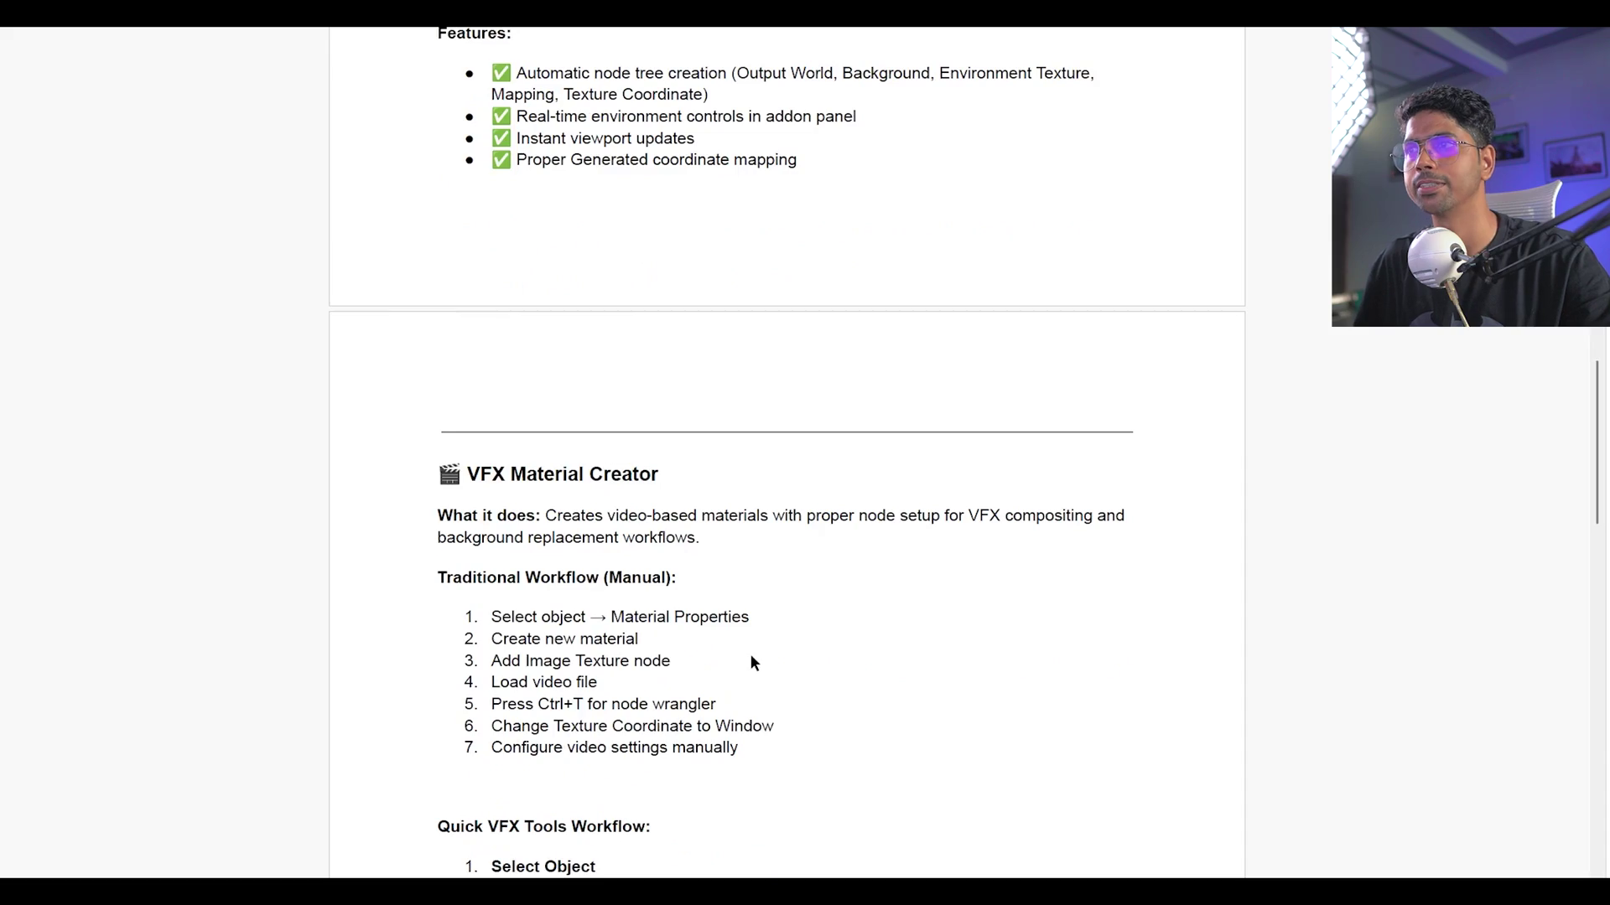
scroll(740, 609, "down", 3)
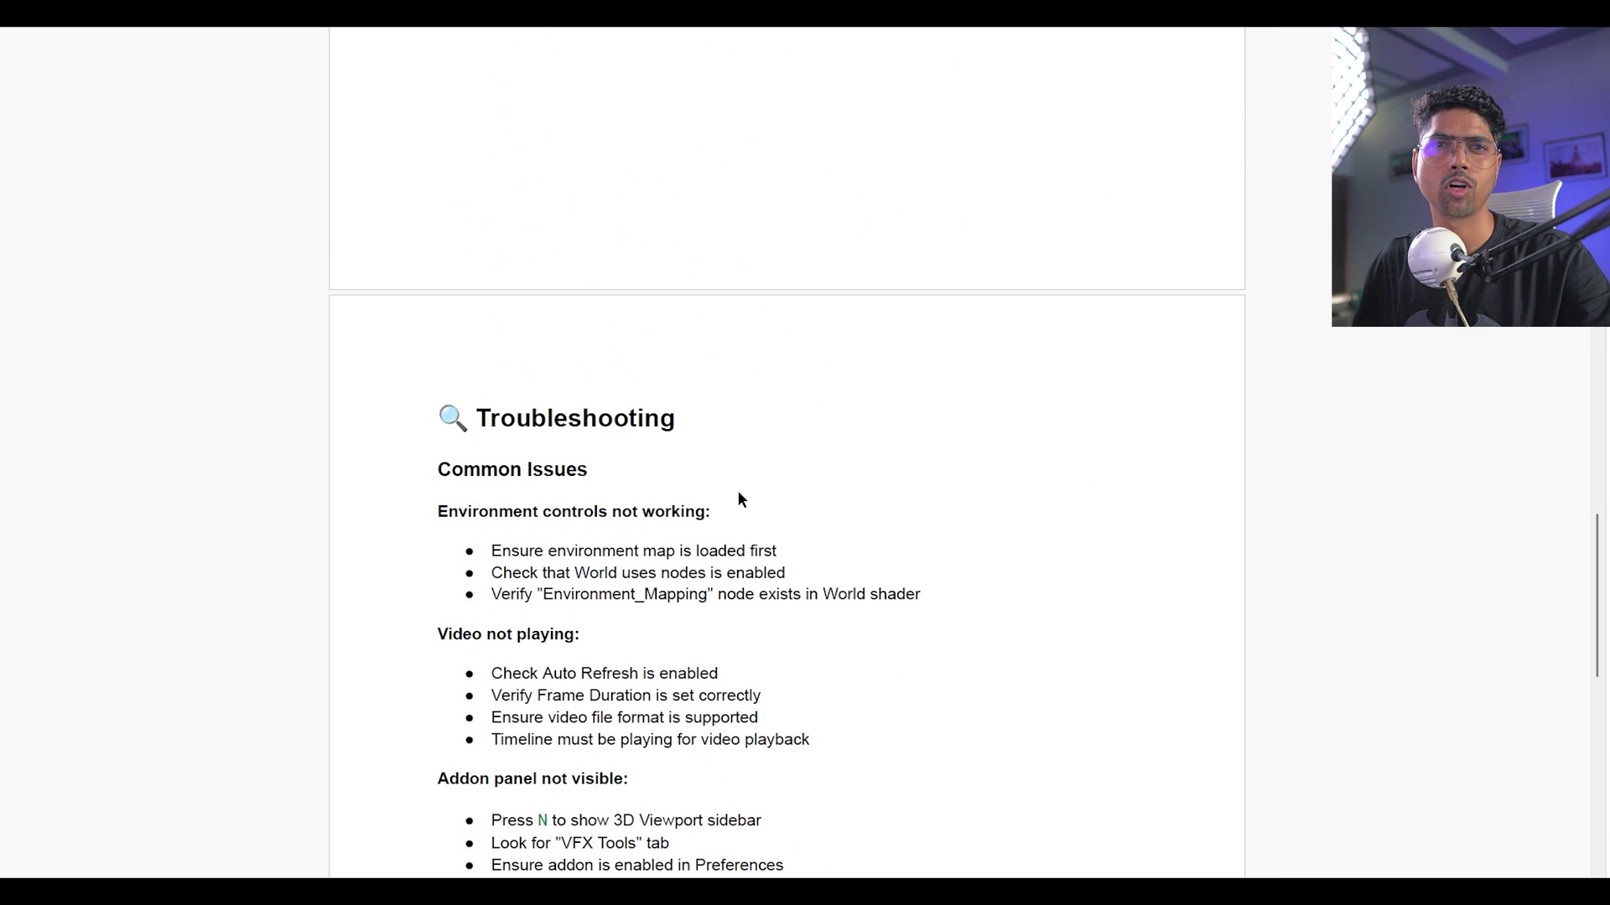
scroll(738, 498, "down", 1)
scroll(721, 554, "down", 2)
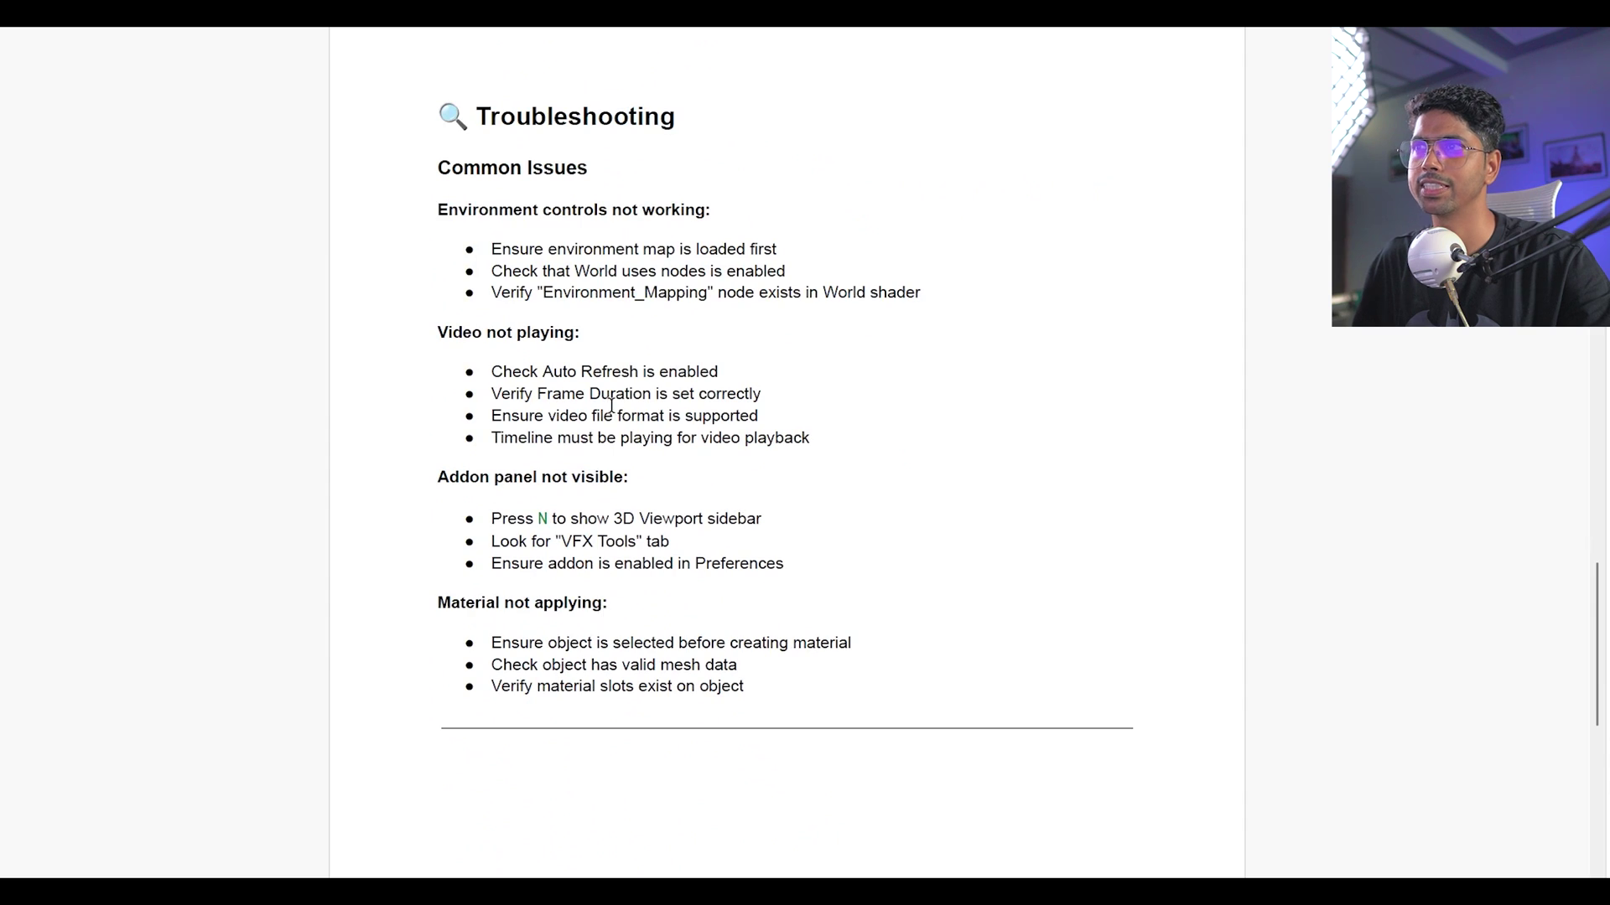
scroll(591, 516, "down", 4)
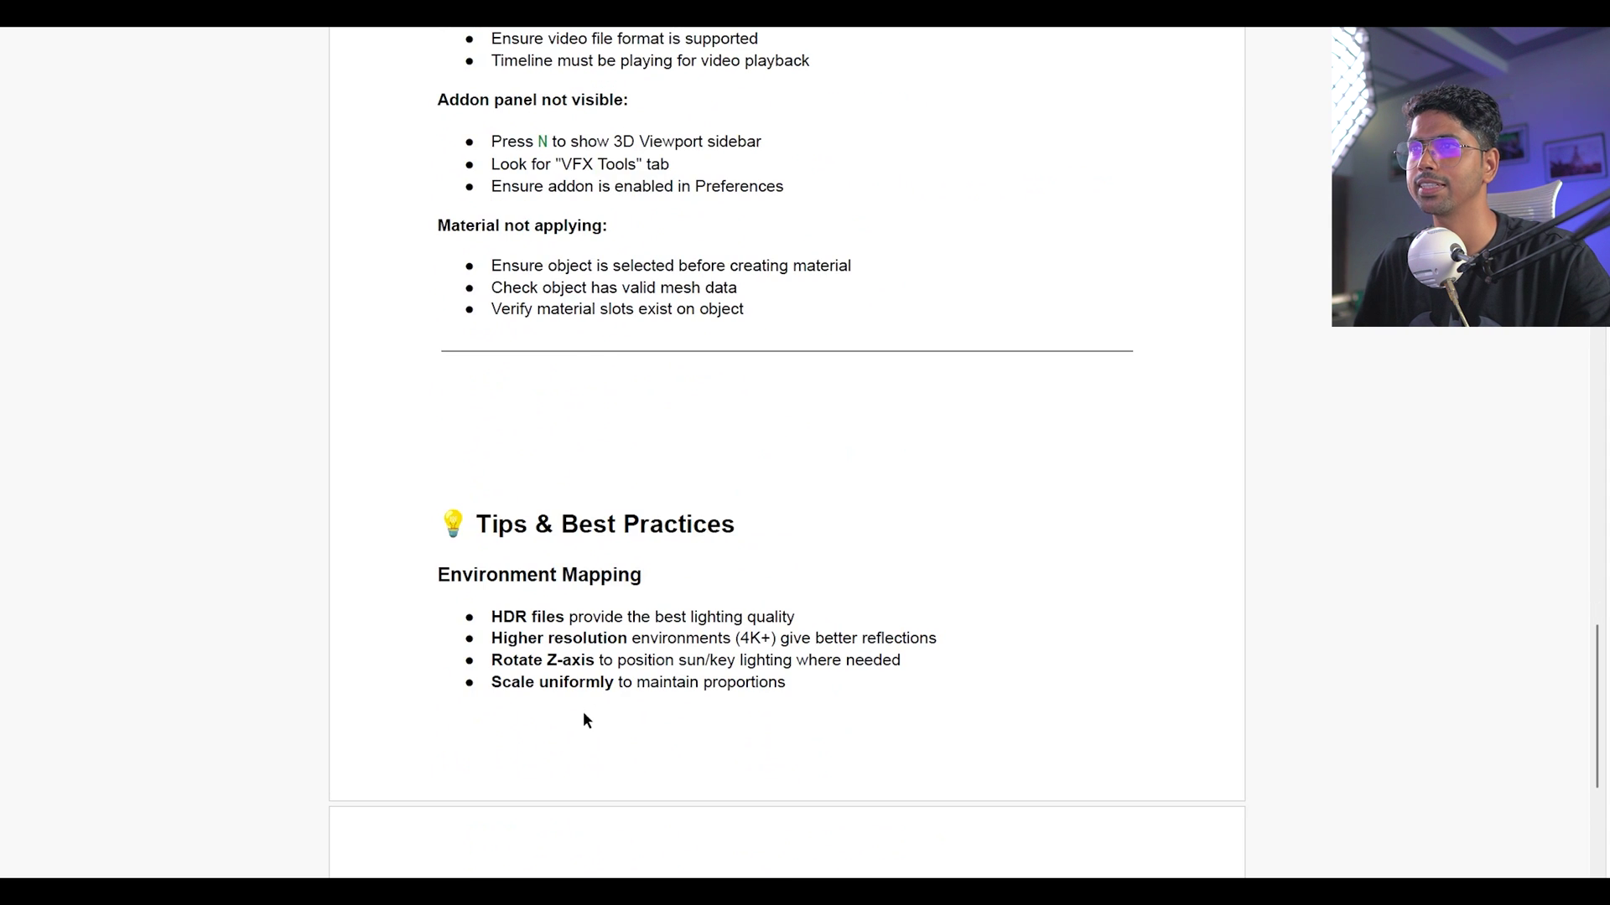
scroll(662, 662, "down", 2)
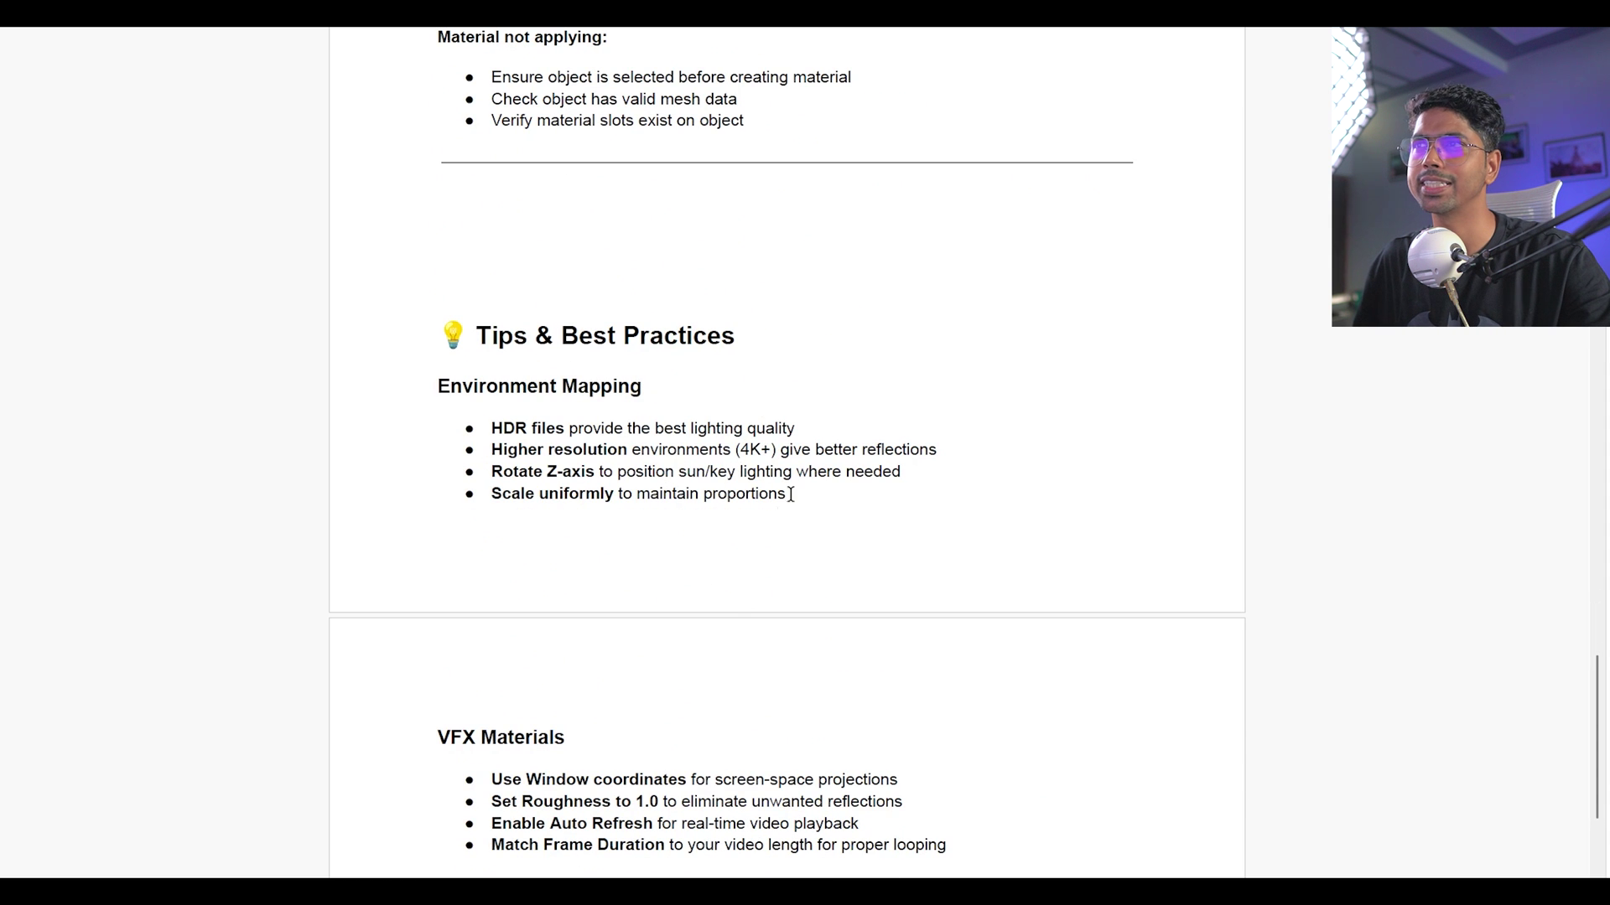
scroll(720, 560, "down", 4)
scroll(642, 439, "down", 3)
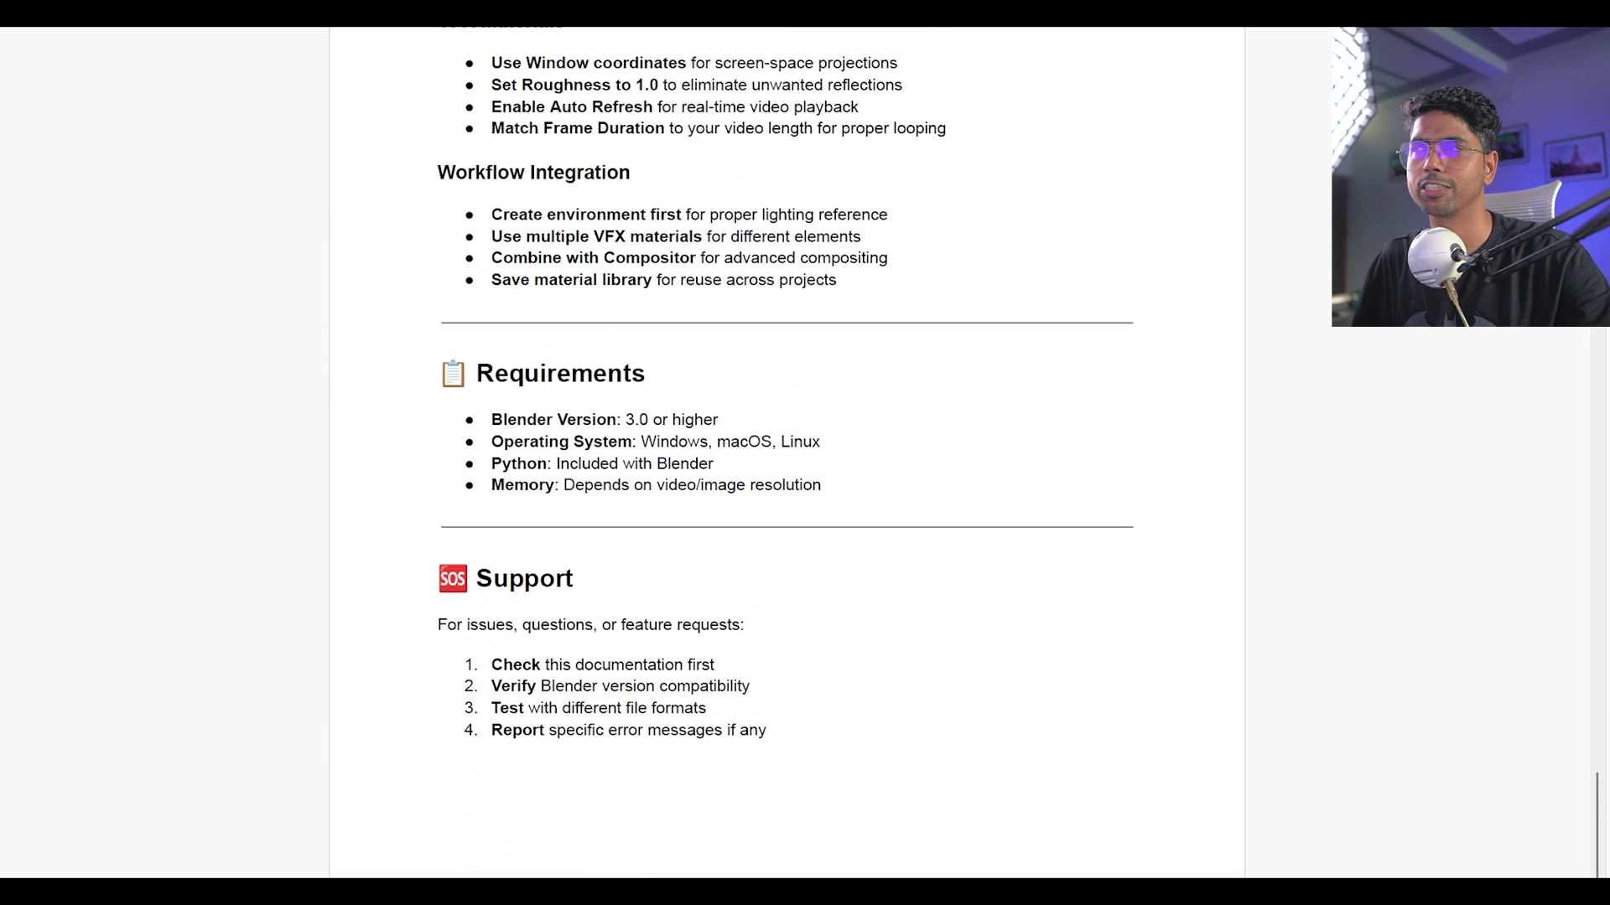
key("alt+F4")
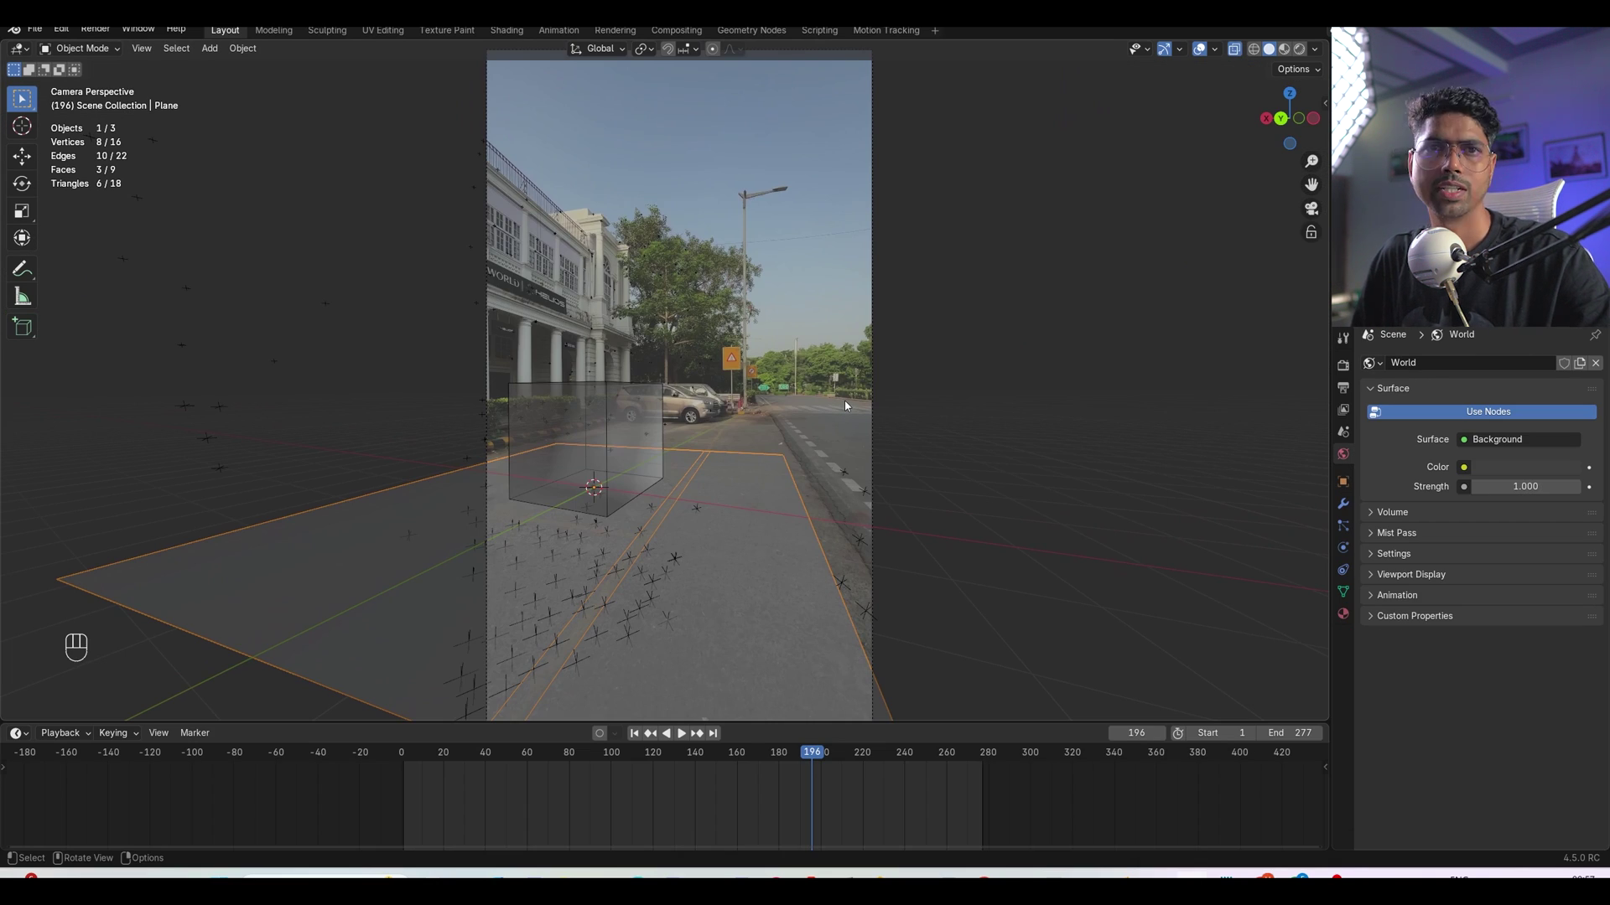
Peek at Motion Tracking, return to Layout, select the tracked camera and heighten the timeline
left_click(877, 30)
key("ctrl+Page_Up")
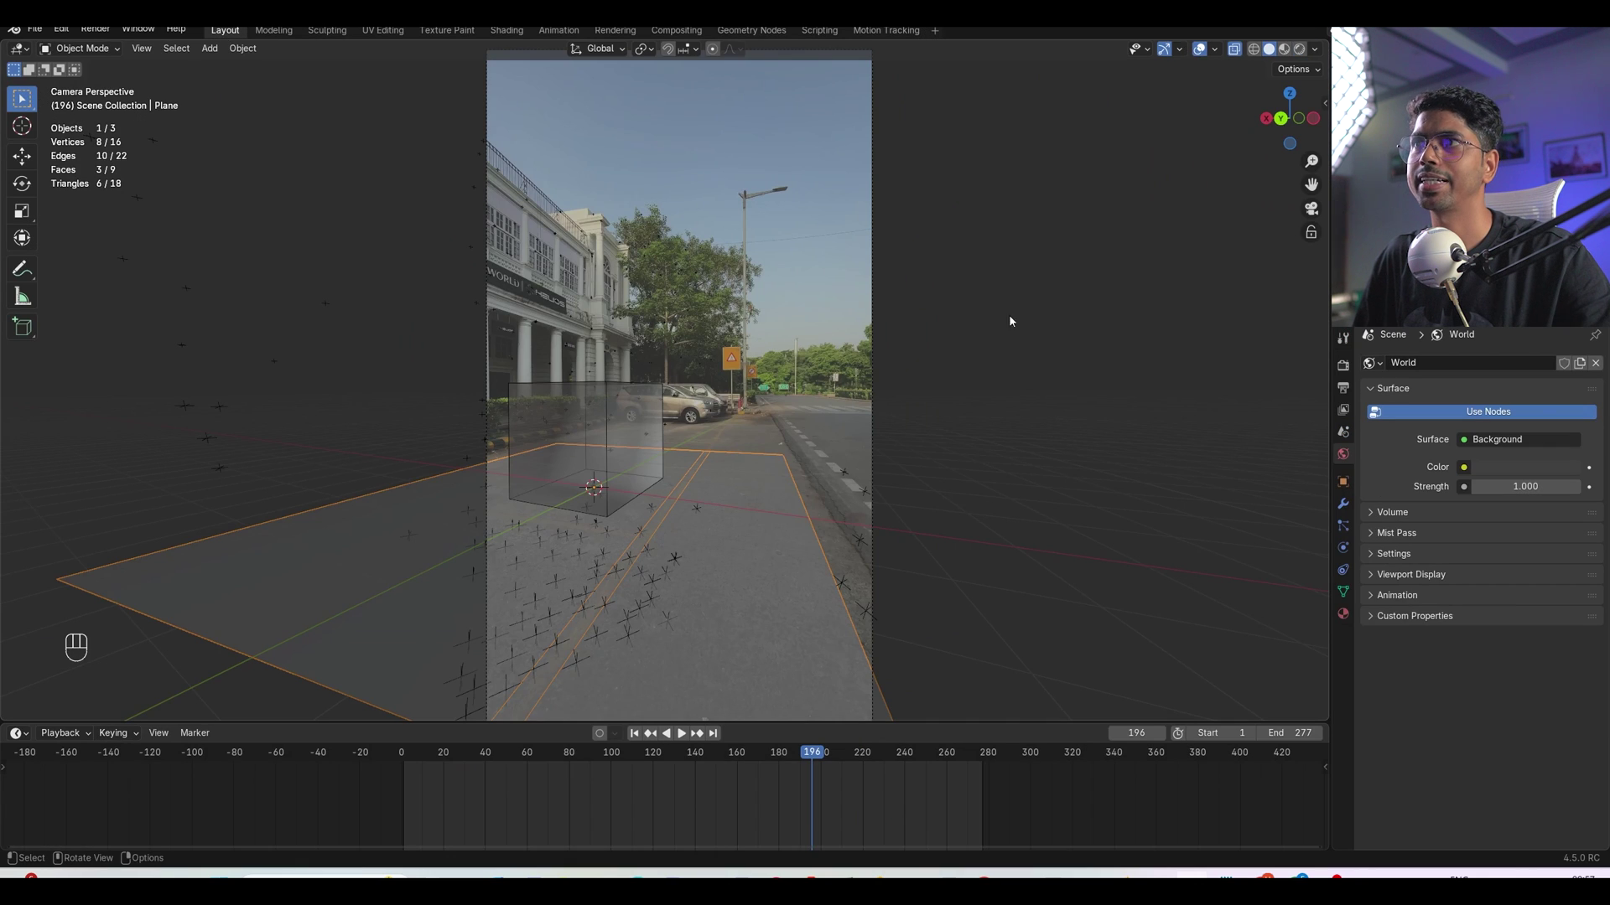
middle_click_drag(741, 539, 696, 470, "shift")
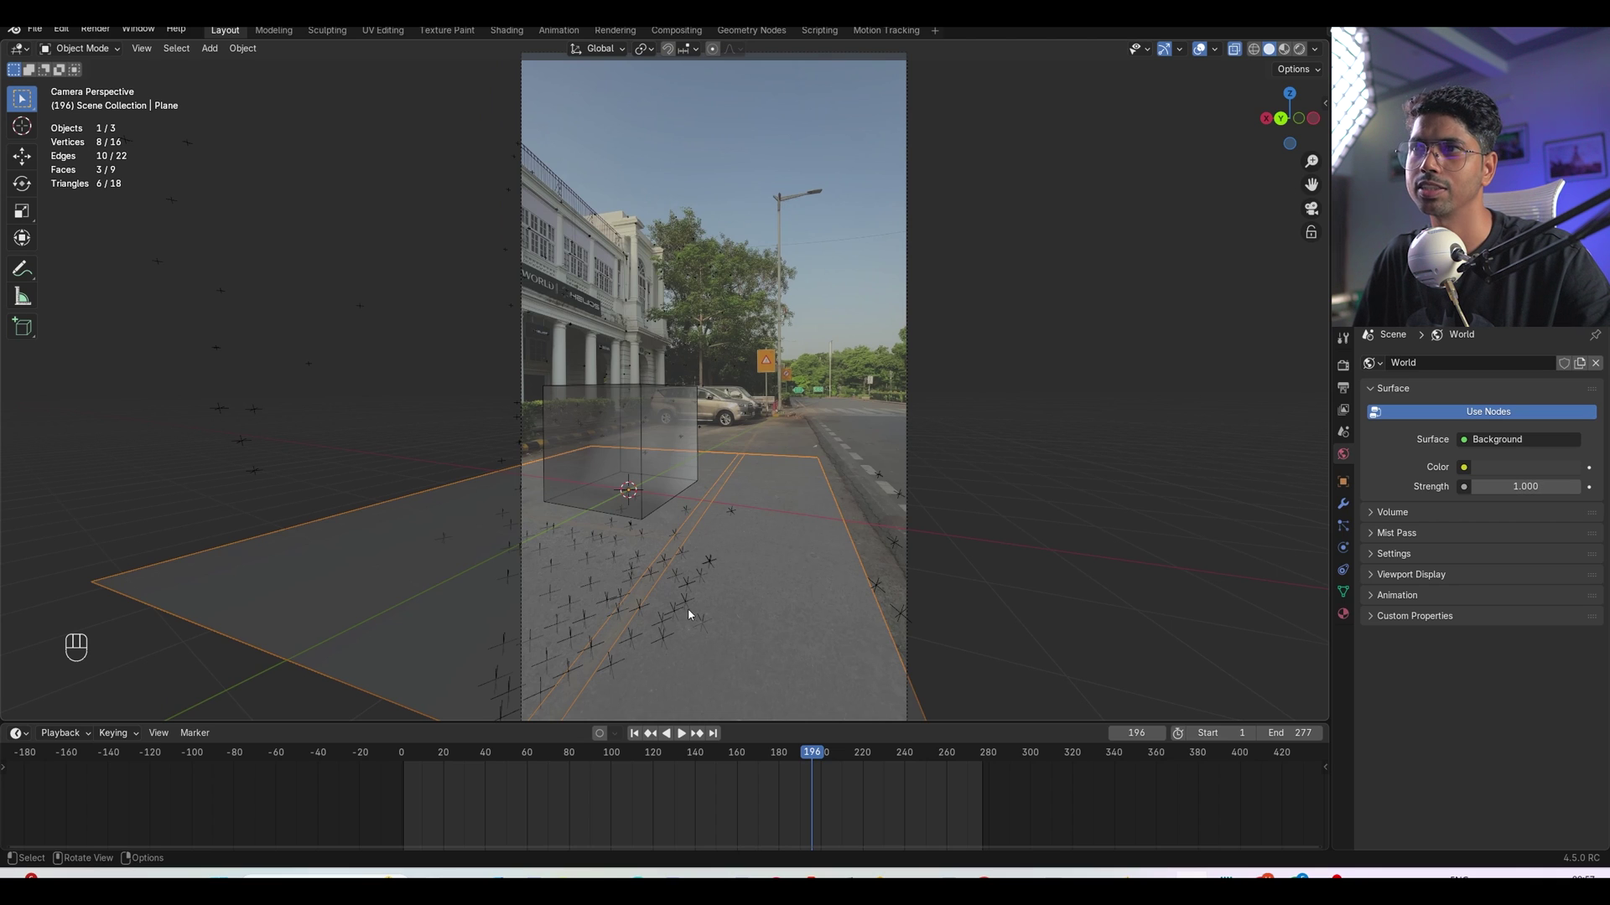
left_click(949, 317)
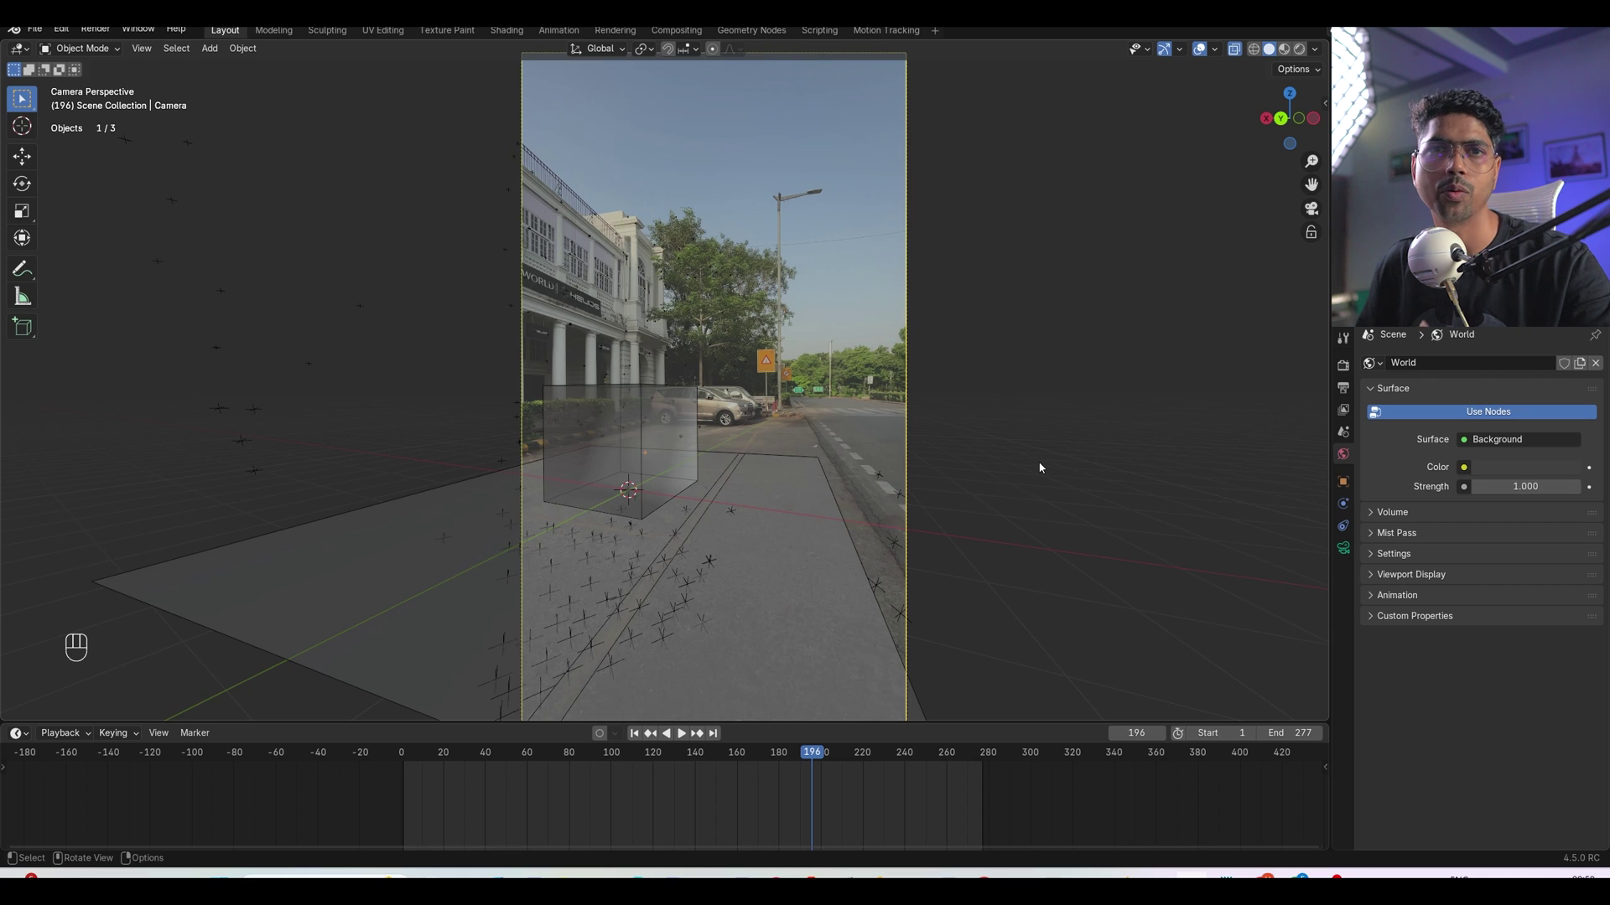
left_click_drag(604, 723, 603, 694)
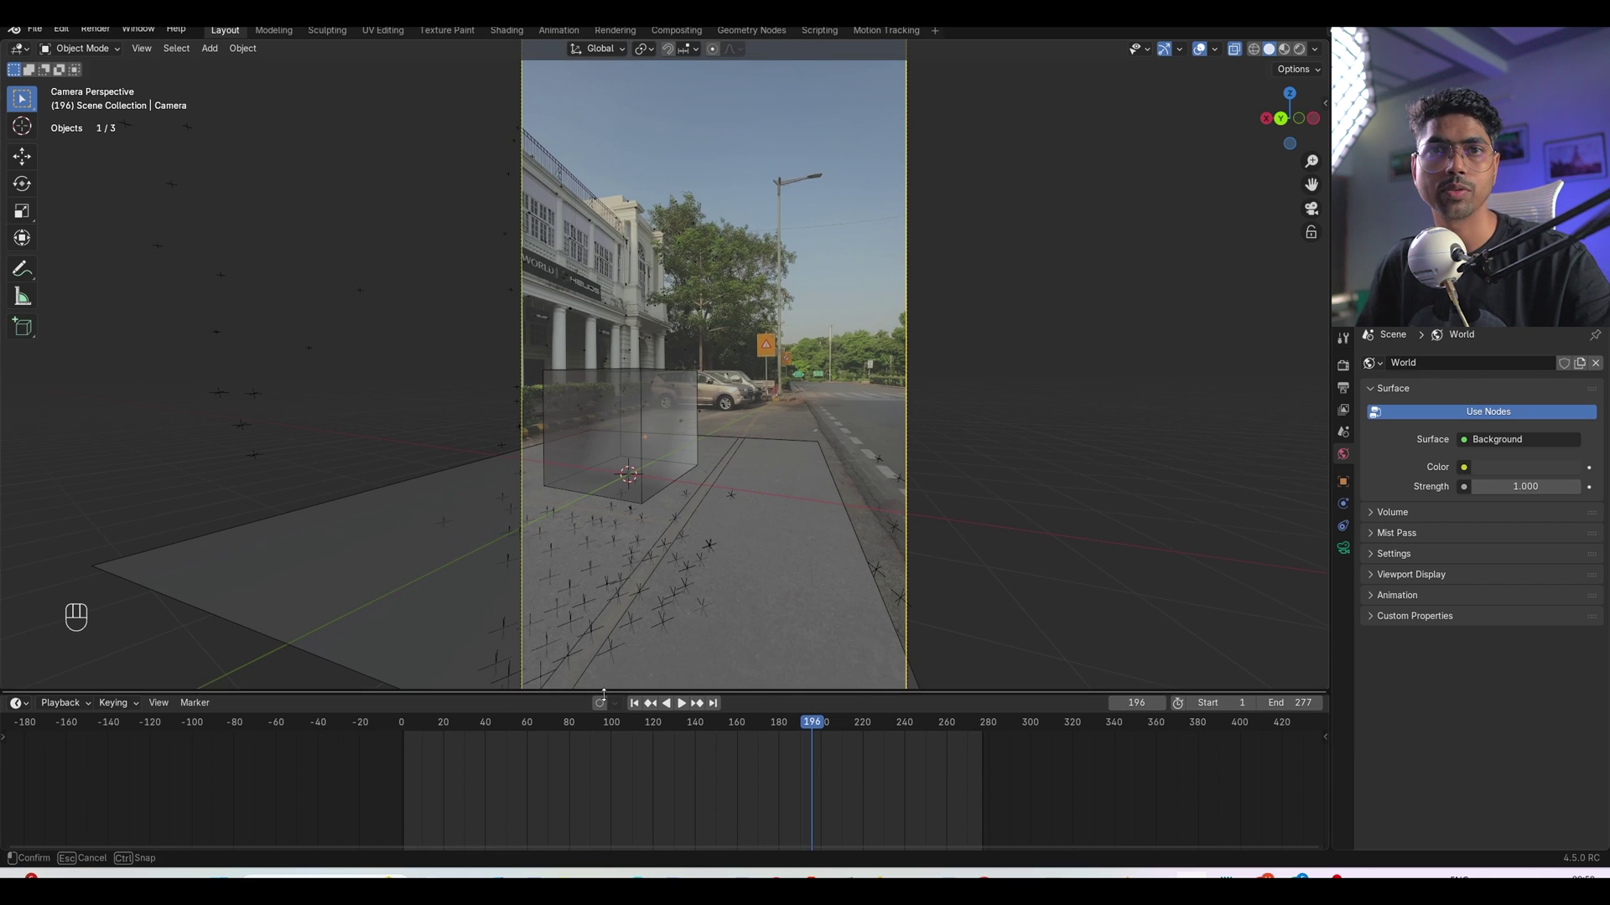
scroll(907, 435, "down", 1, "ctrl")
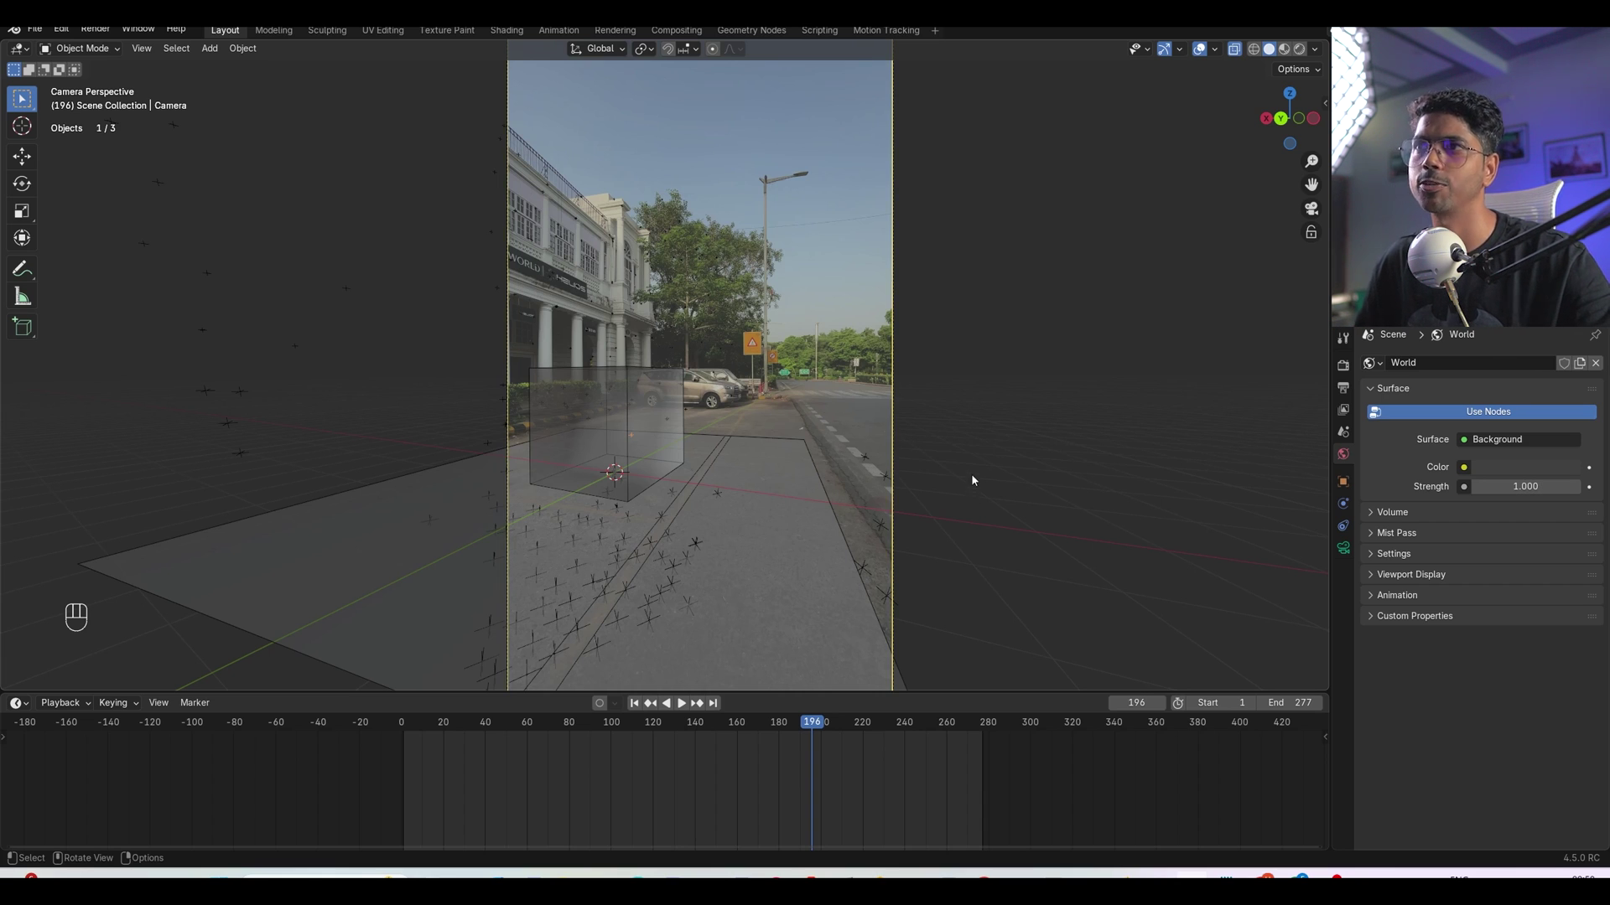
Switch to Rendered shading and set World Color to an Environment Texture using PHOTOSPHERE.jpg
left_click(1298, 49)
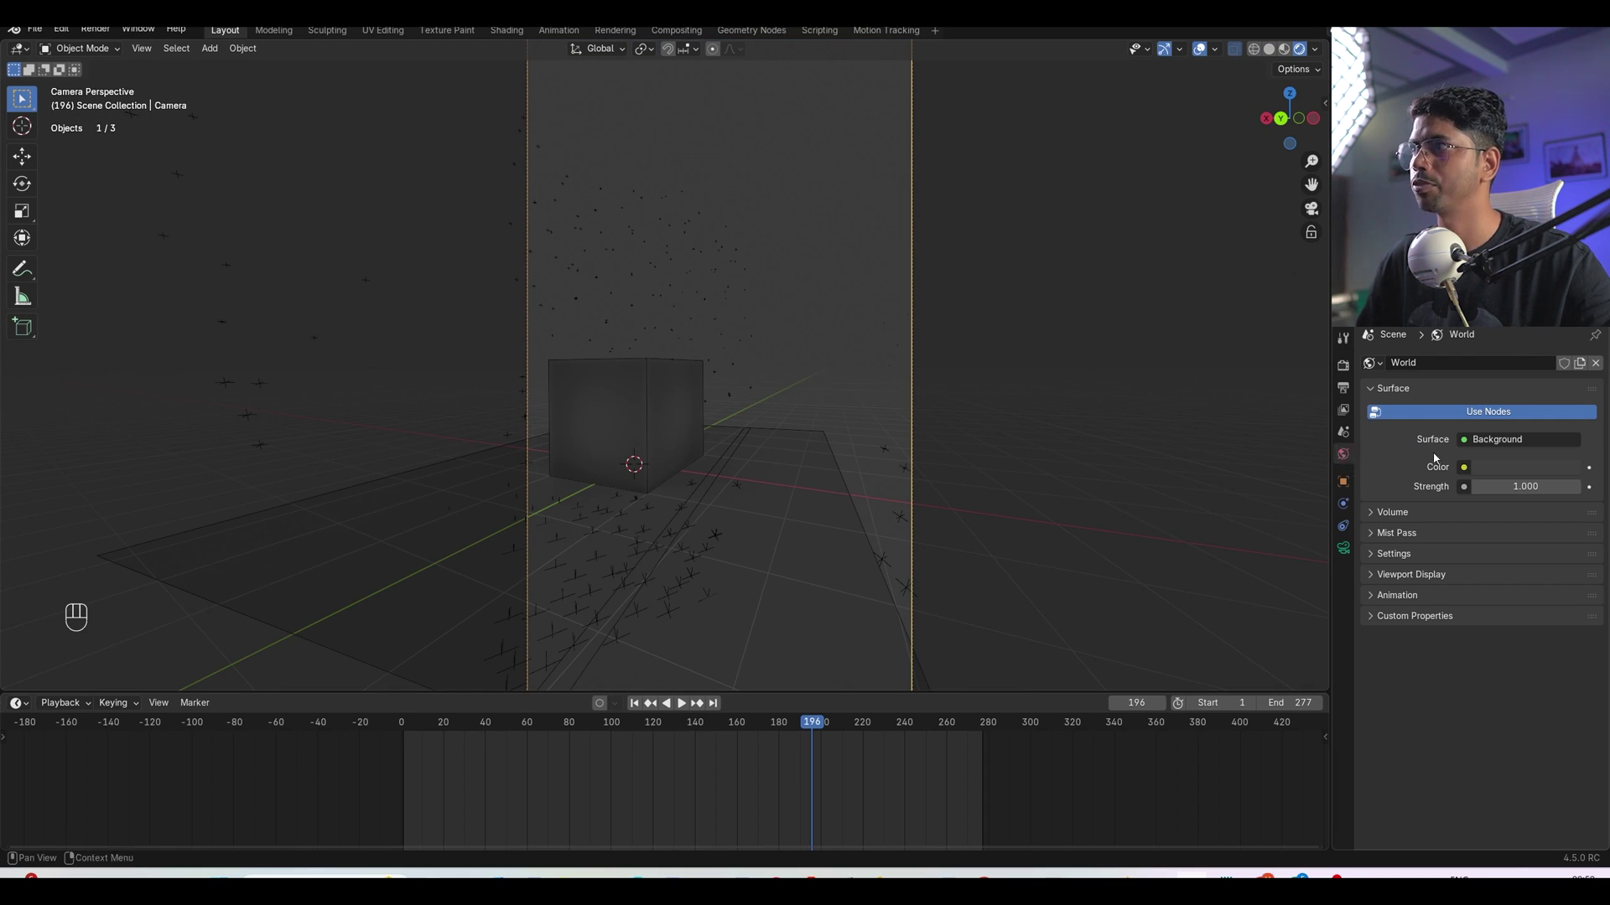
left_click(1462, 467)
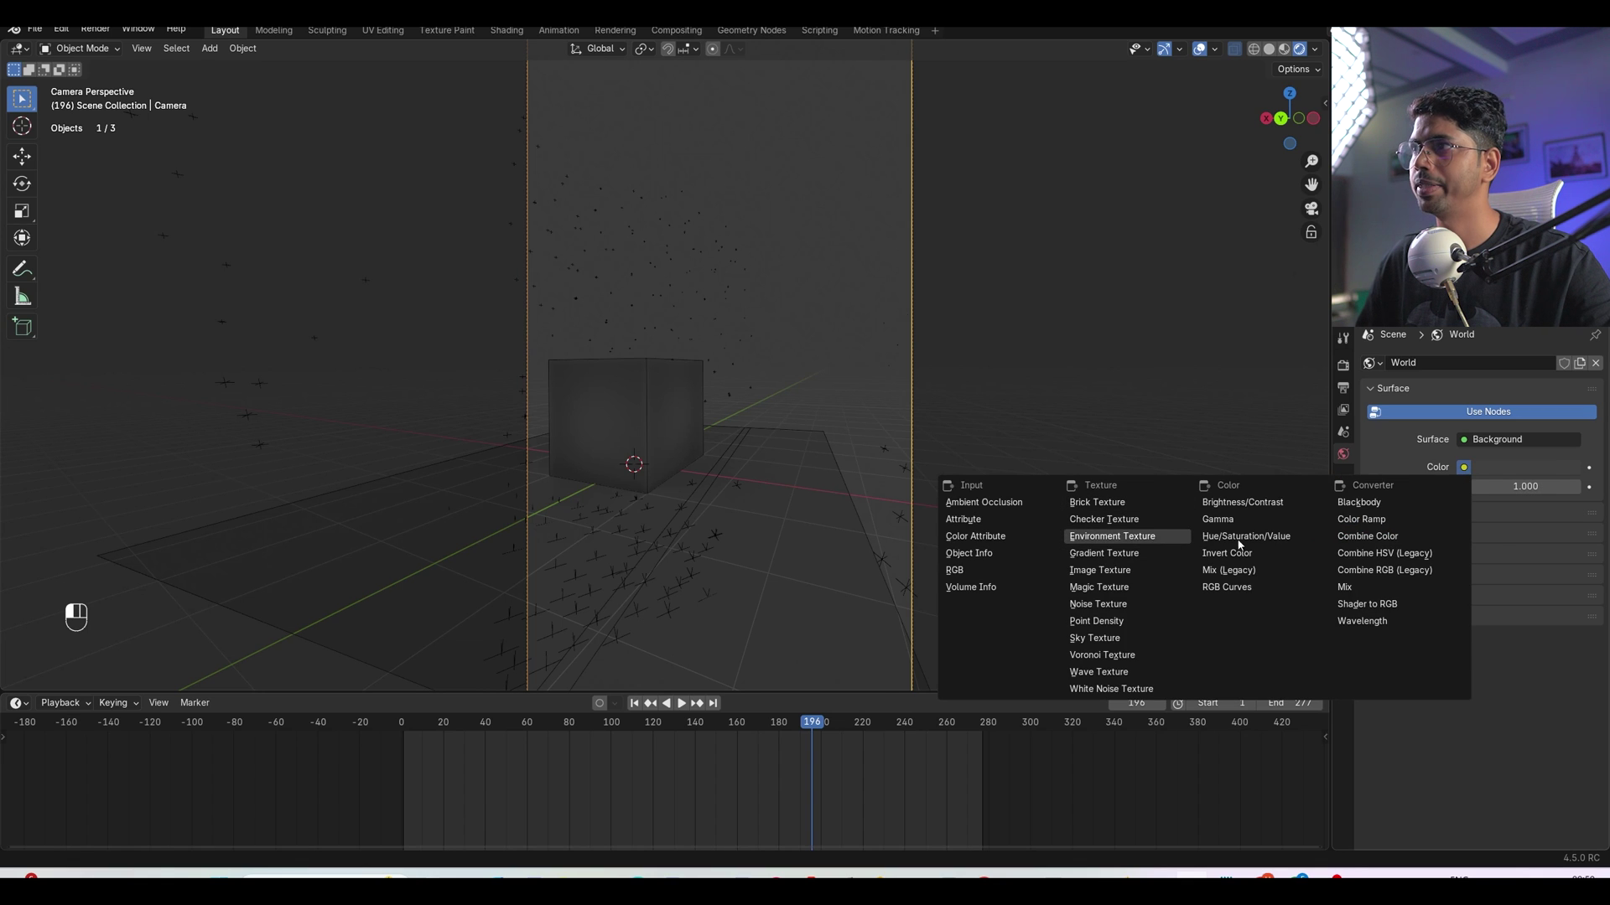
left_click(1113, 536)
left_click(1552, 487)
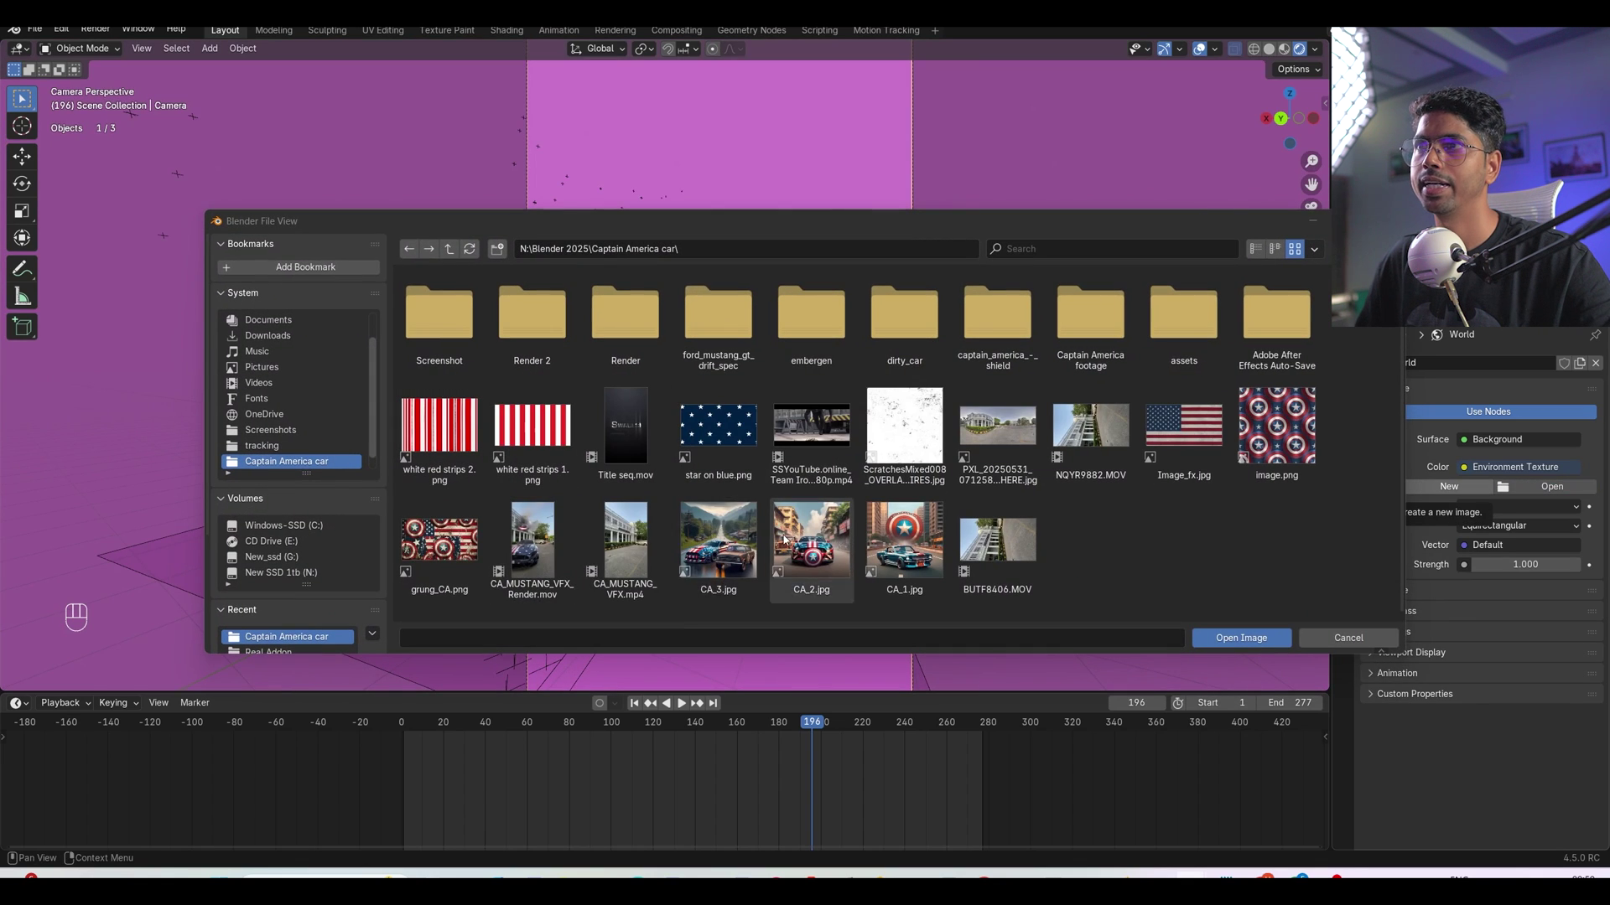
left_click(998, 430)
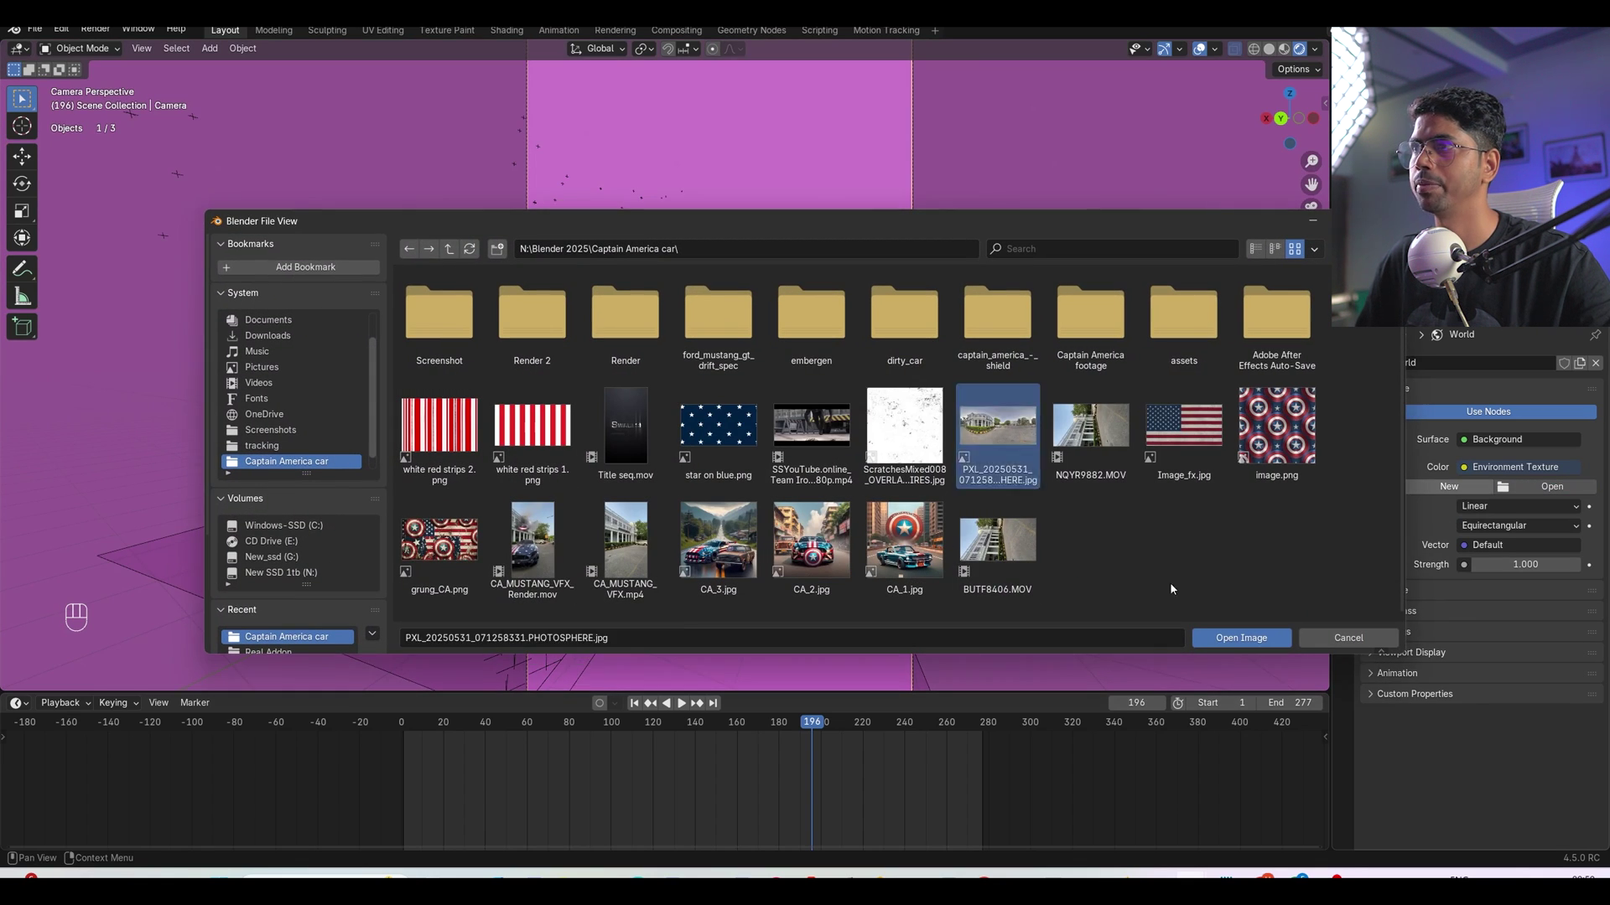
left_click(1241, 637)
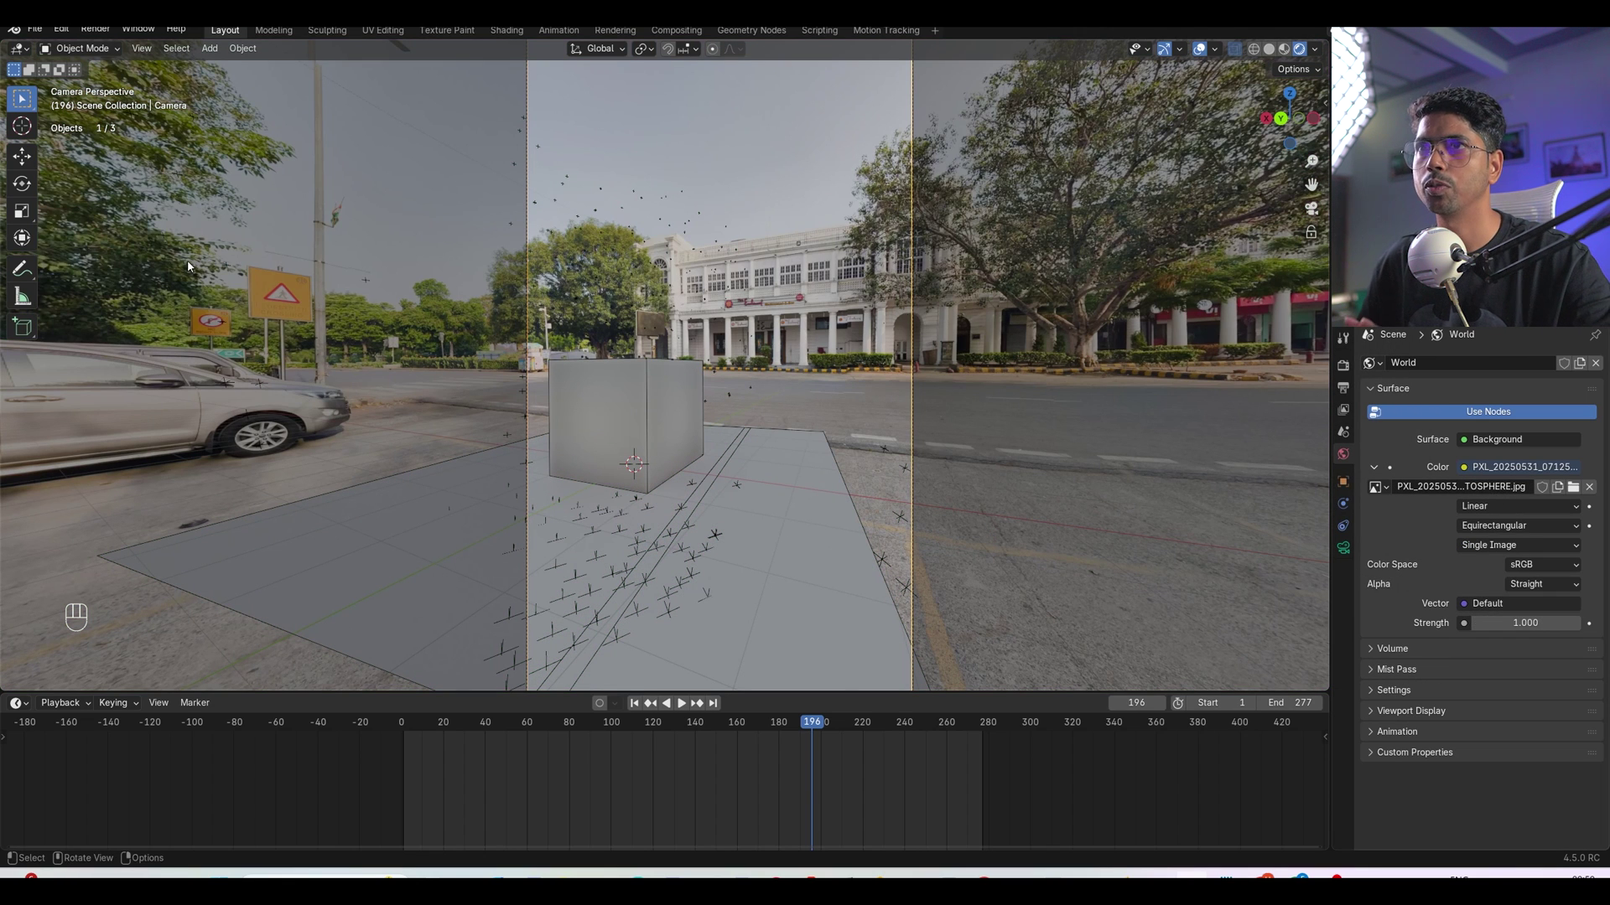
In Render properties, toggle Film > Transparent repeatedly to compare, leaving it unchecked
left_click(1342, 365)
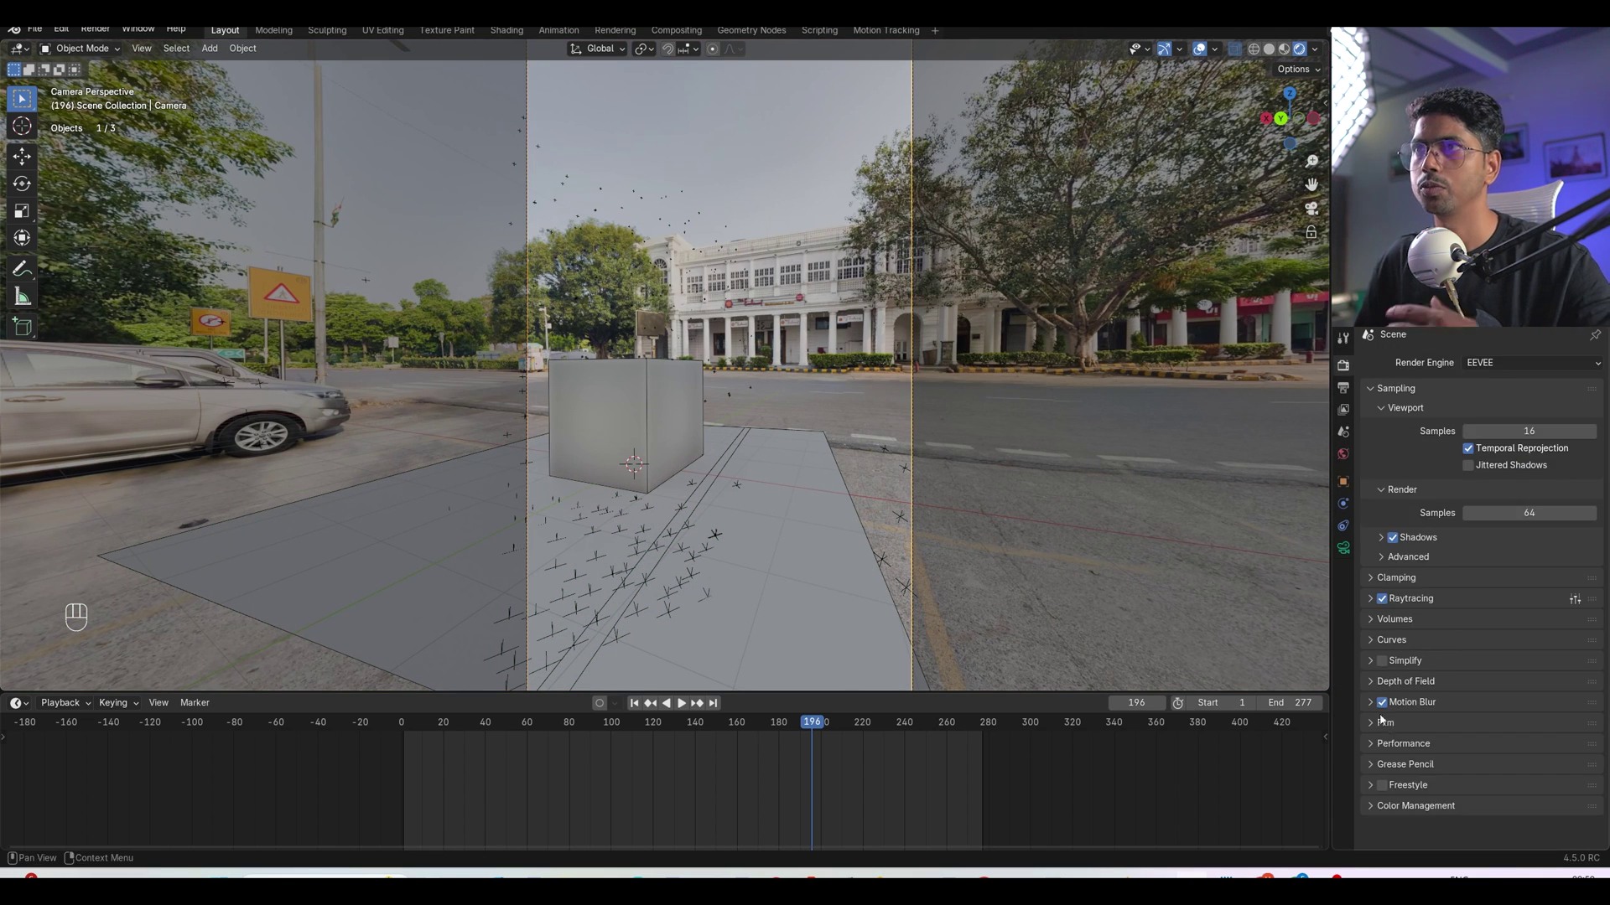
left_click(1381, 723)
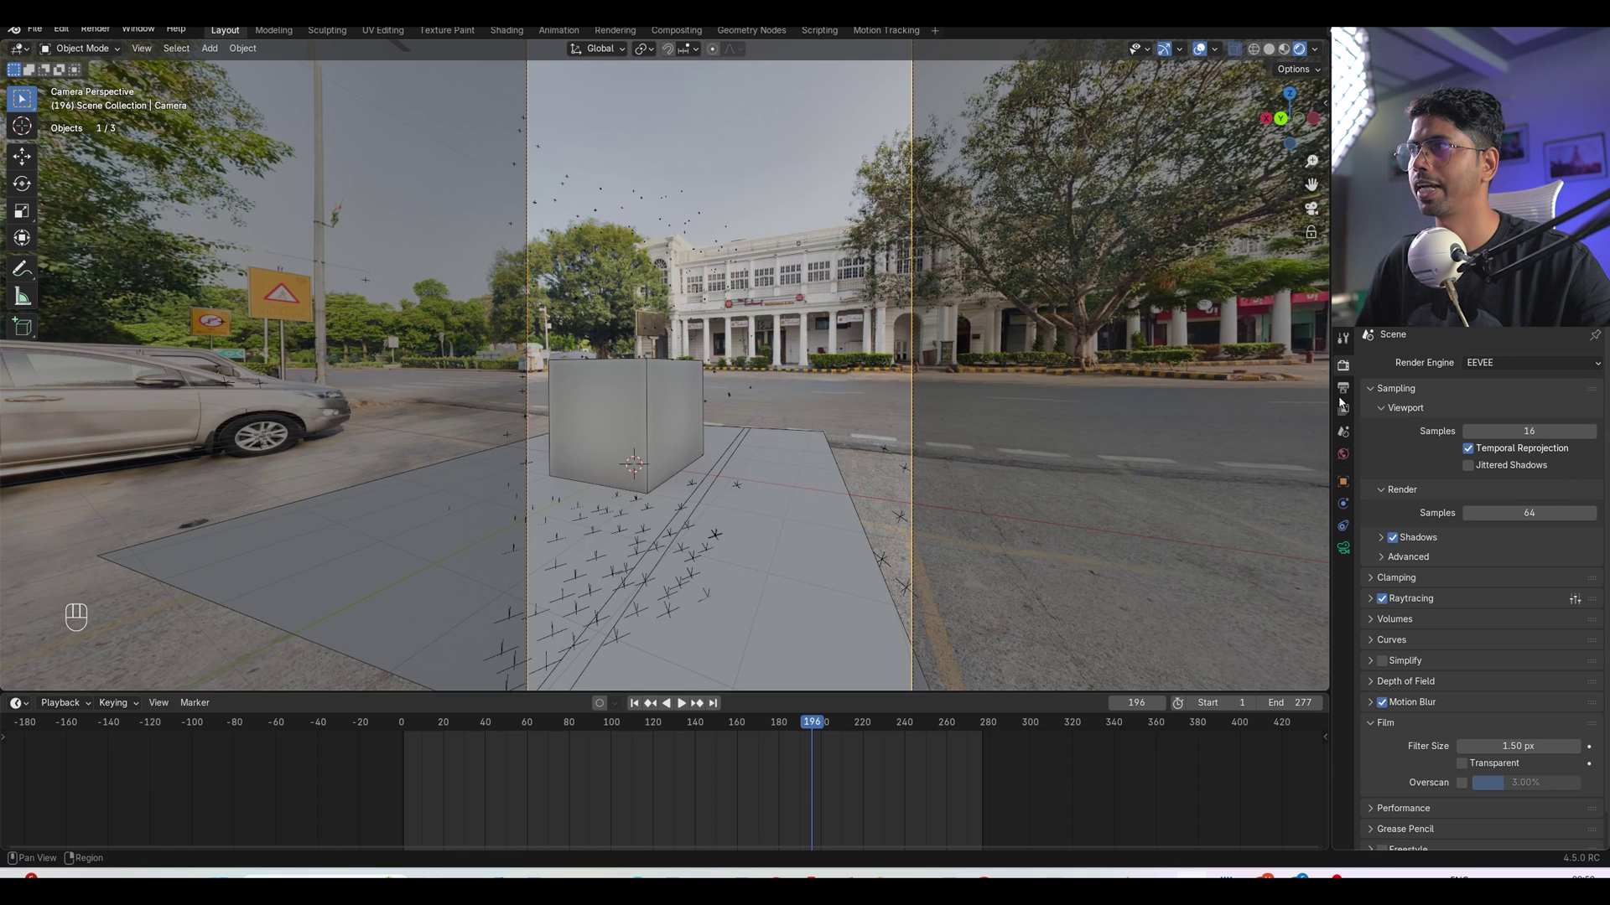
left_click(1464, 764)
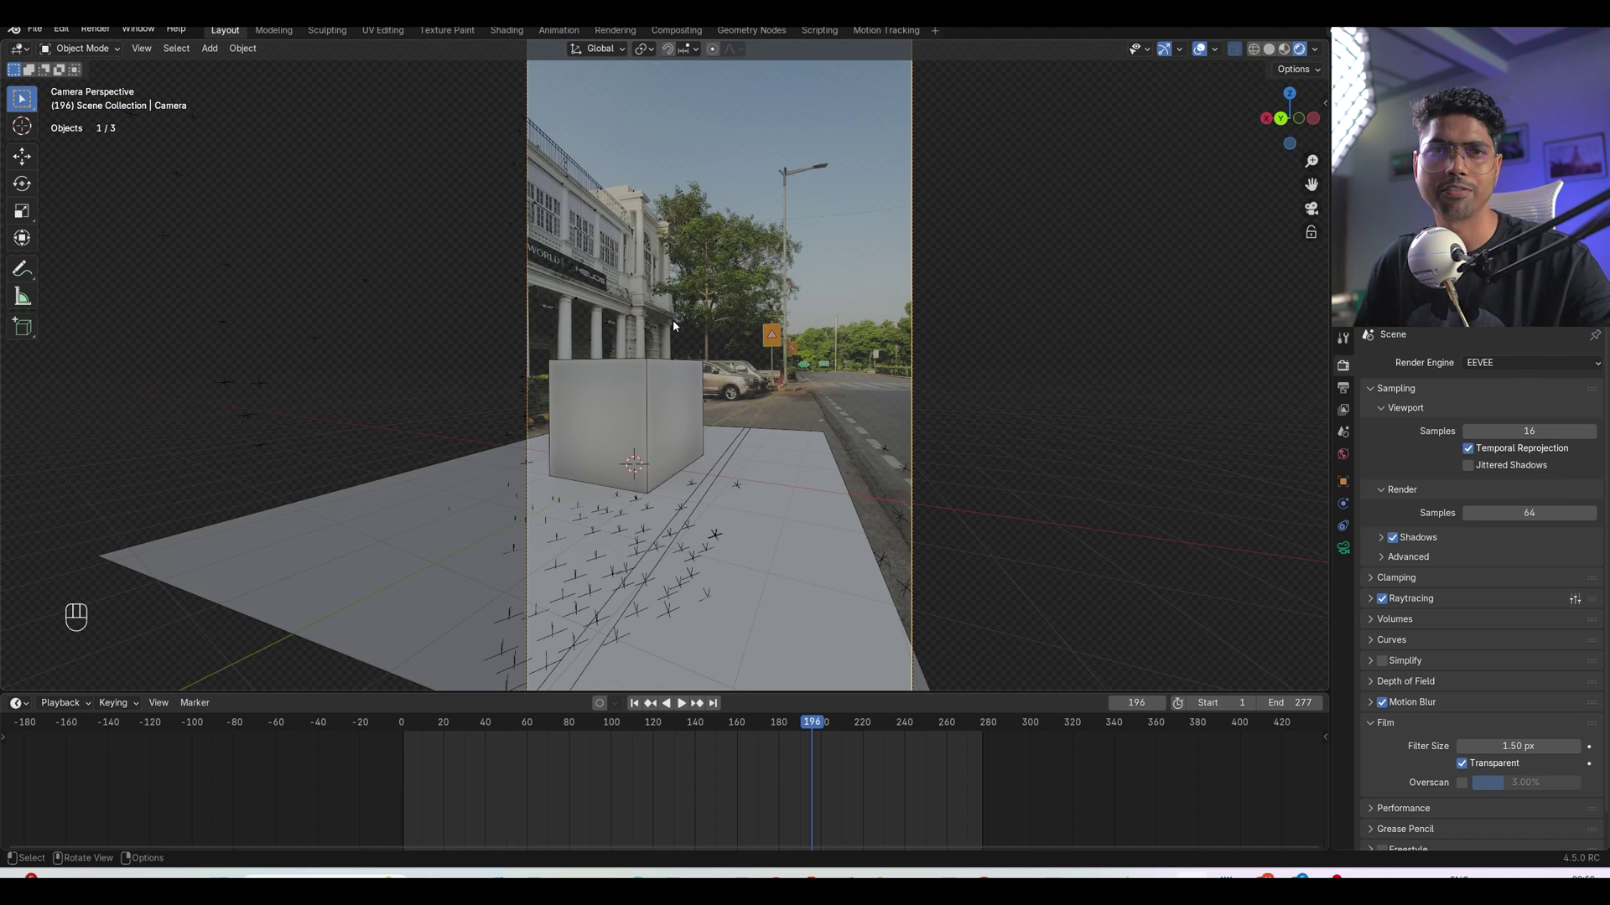
left_click(1463, 765)
left_click(1463, 764)
left_click(1462, 763)
left_click(1462, 763)
left_click(1463, 764)
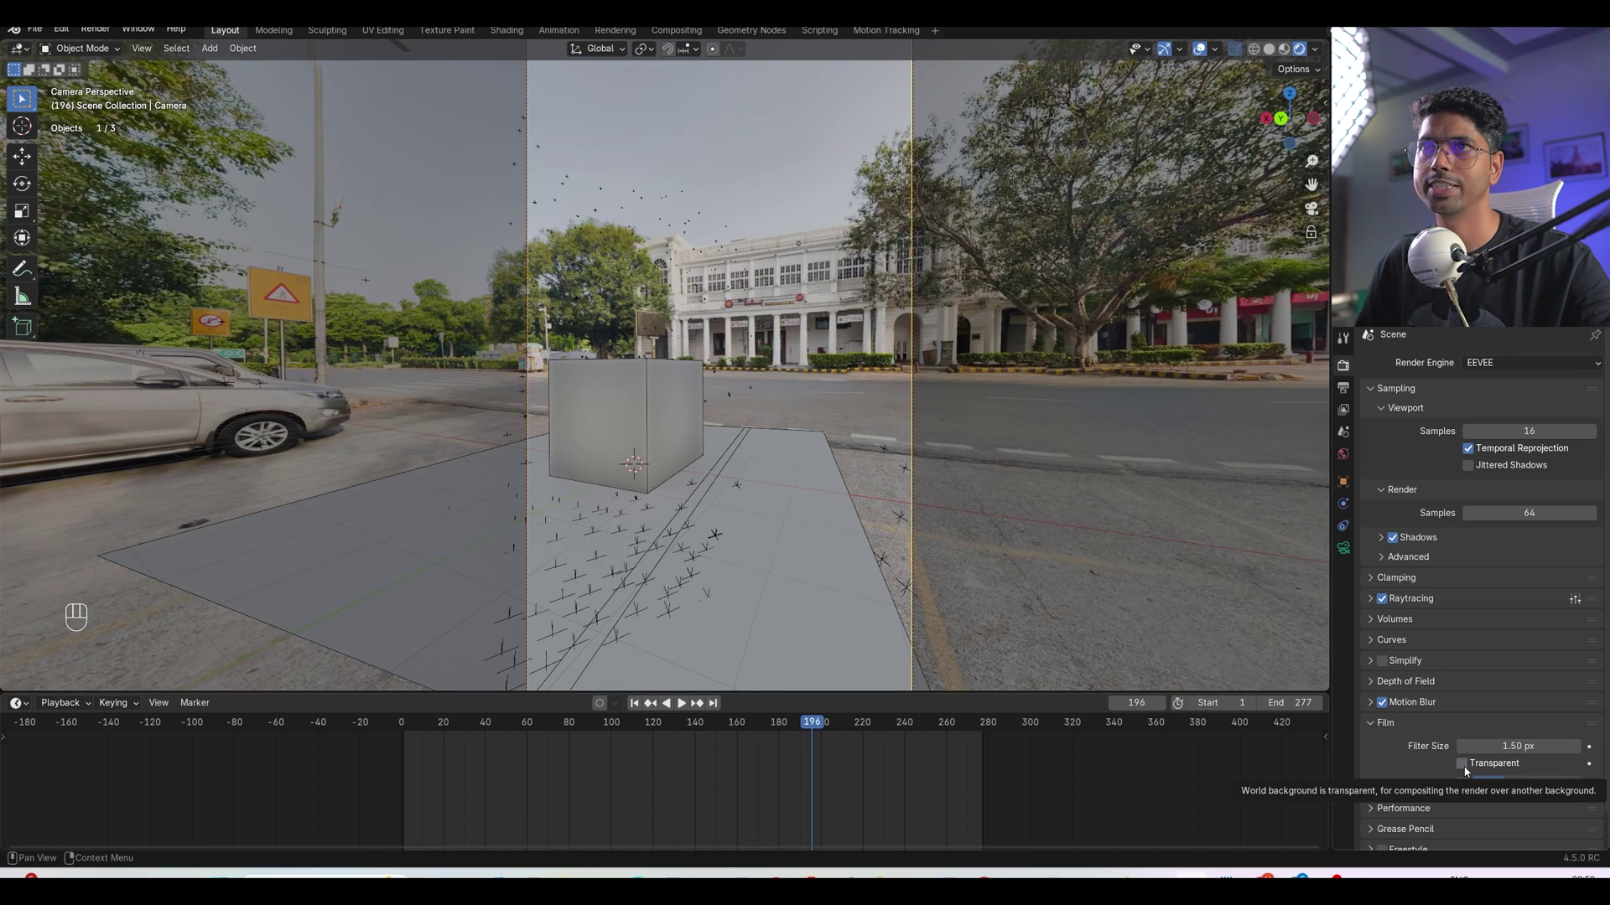
left_click(1463, 763)
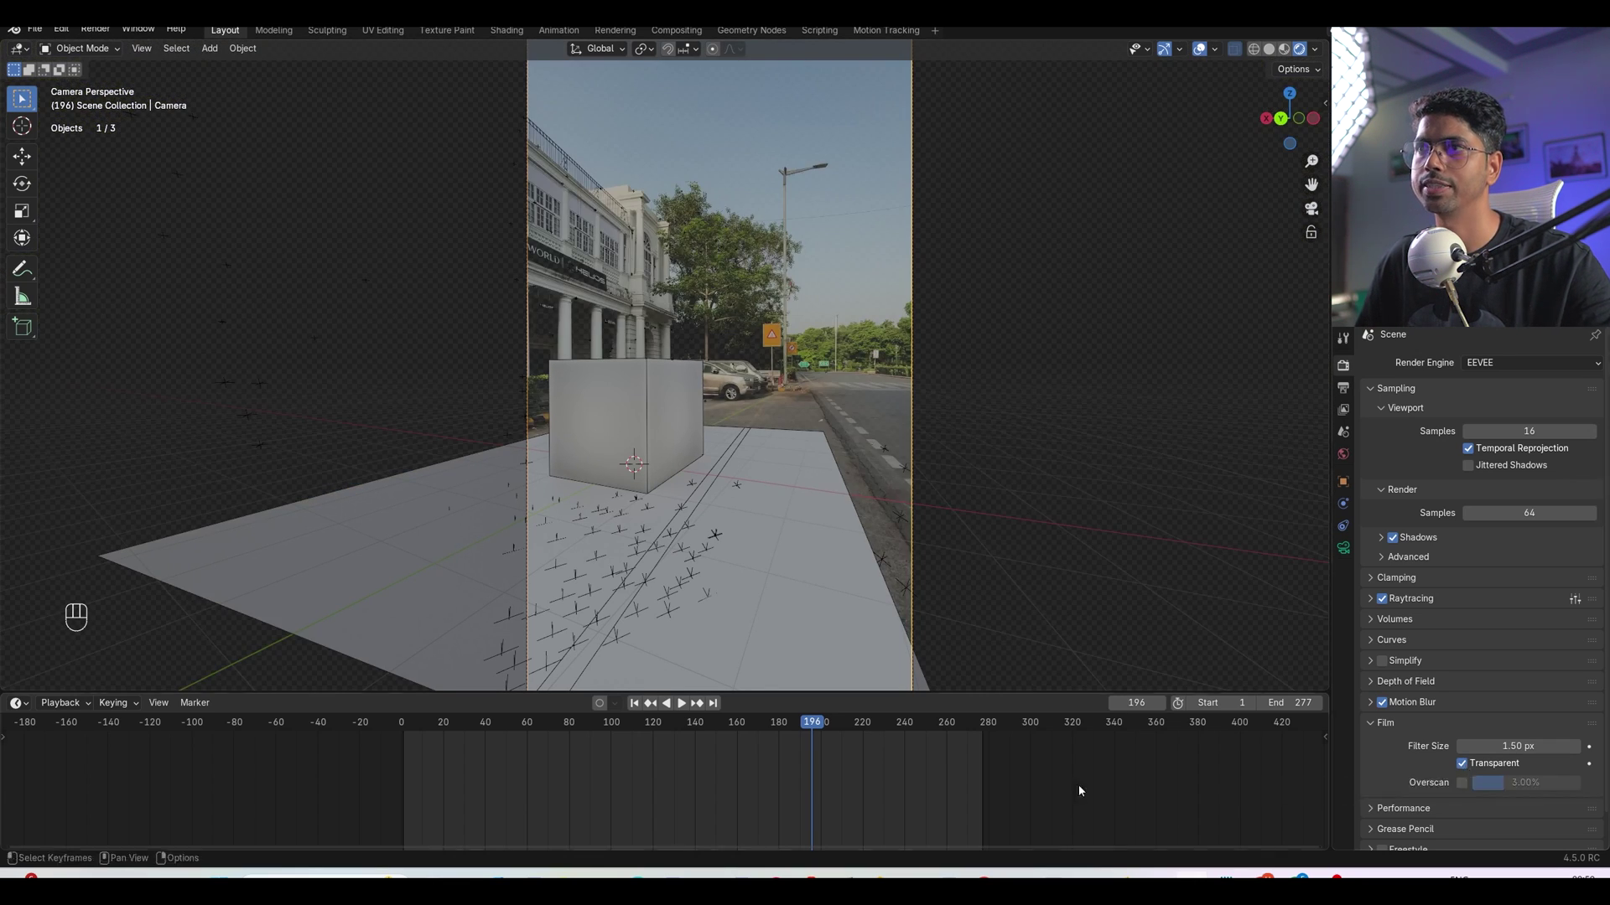
left_click(1462, 763)
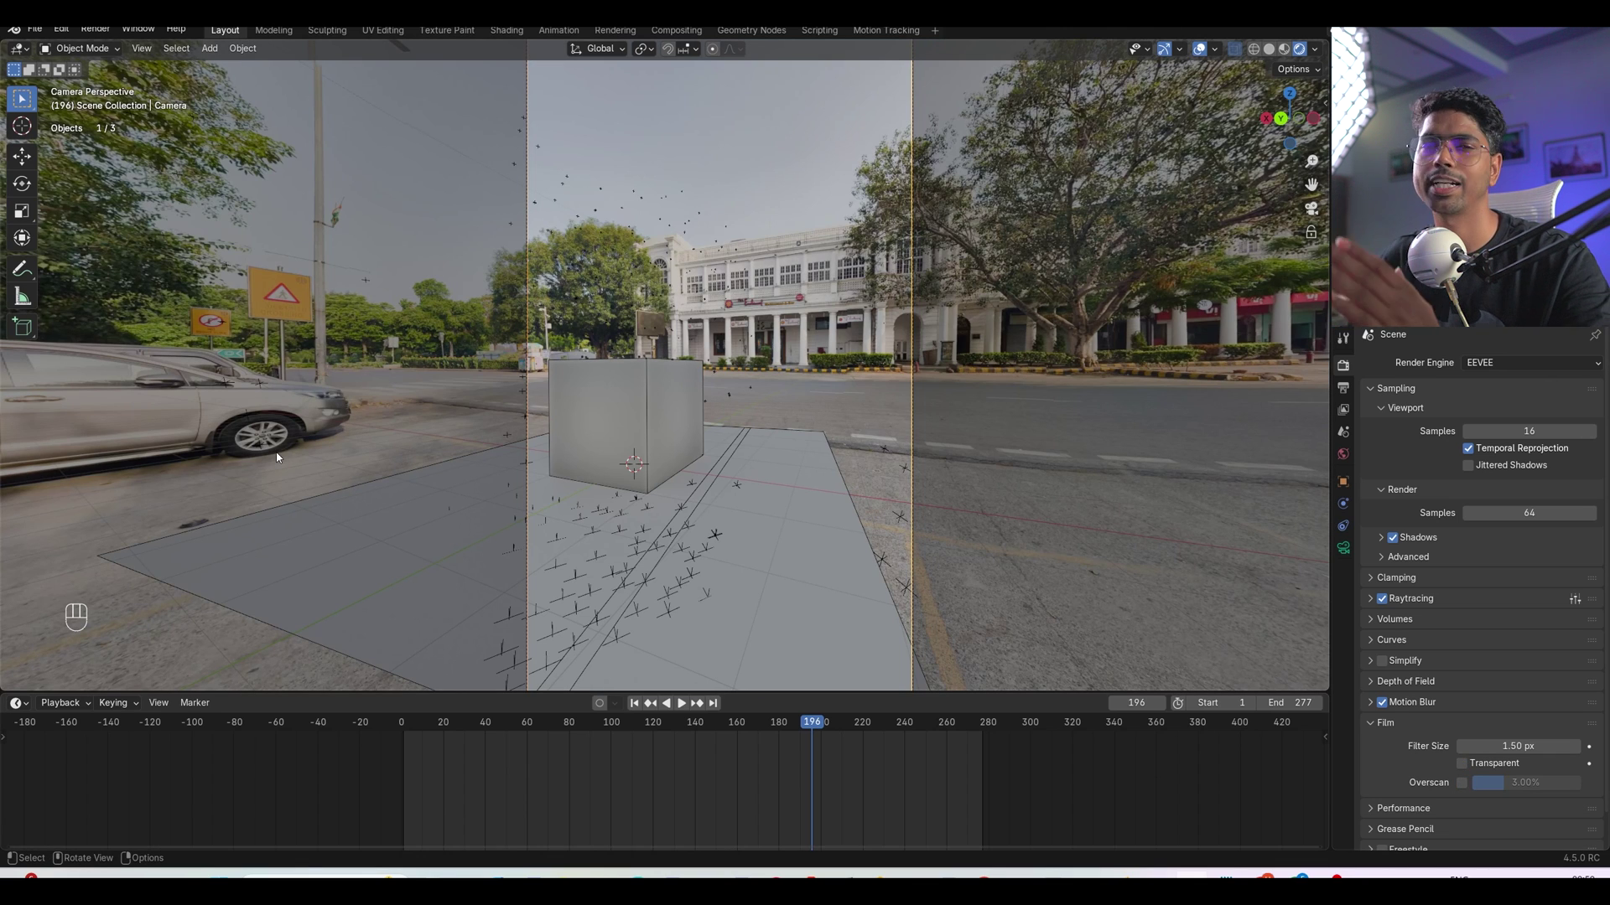
Turn the timeline into a World Shader Editor and add Texture Coordinate and Mapping nodes with Ctrl+T
left_click(17, 702)
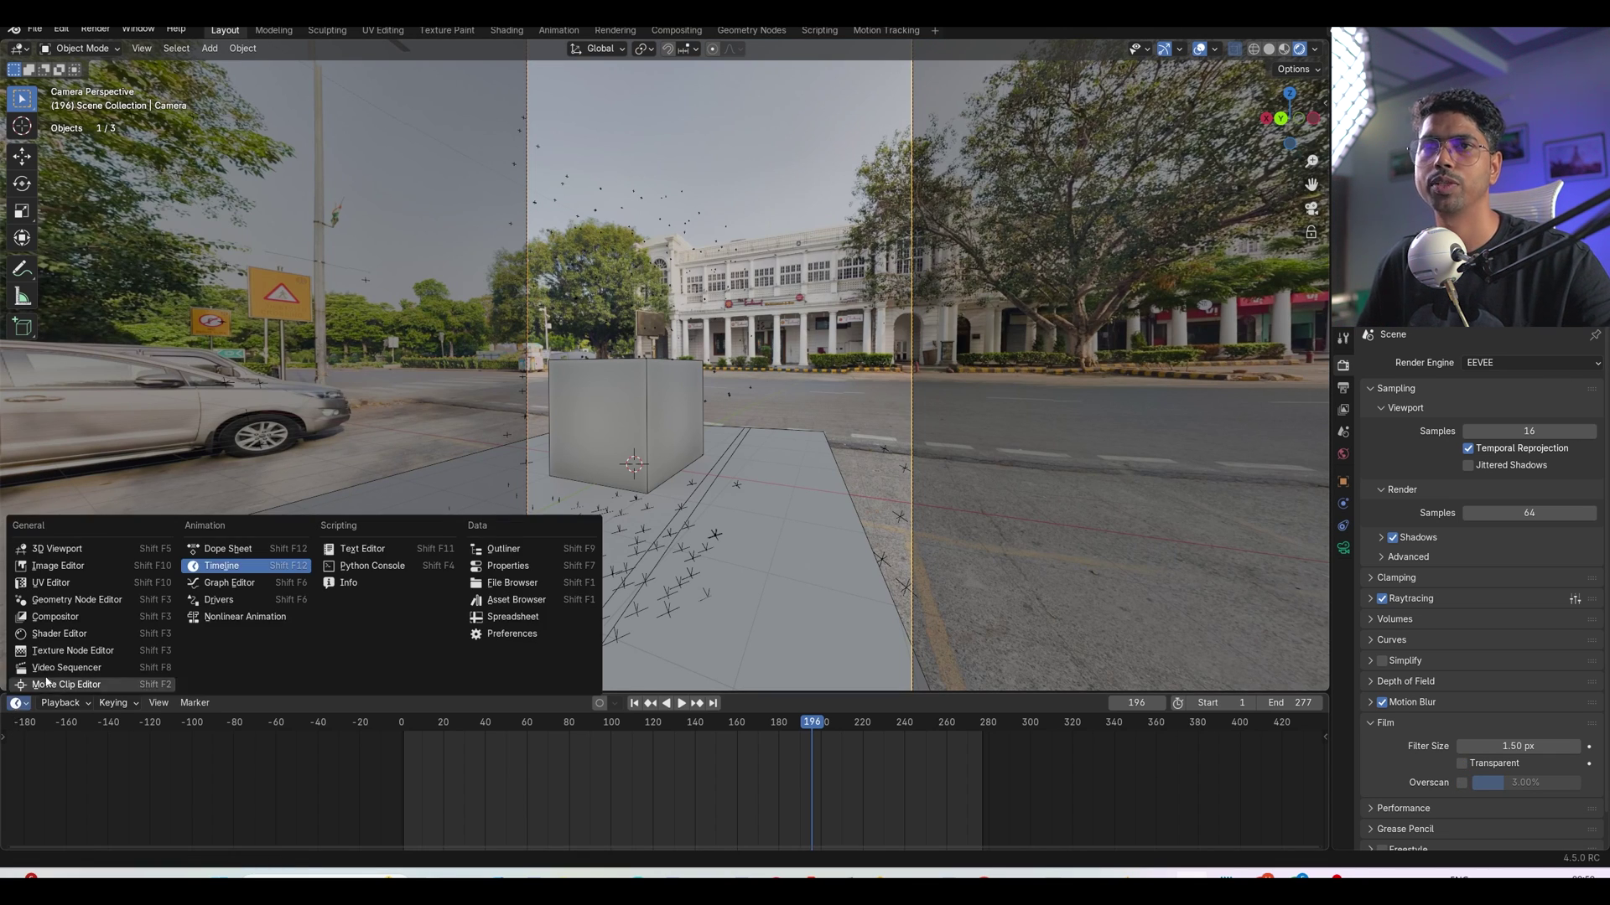
left_click(59, 634)
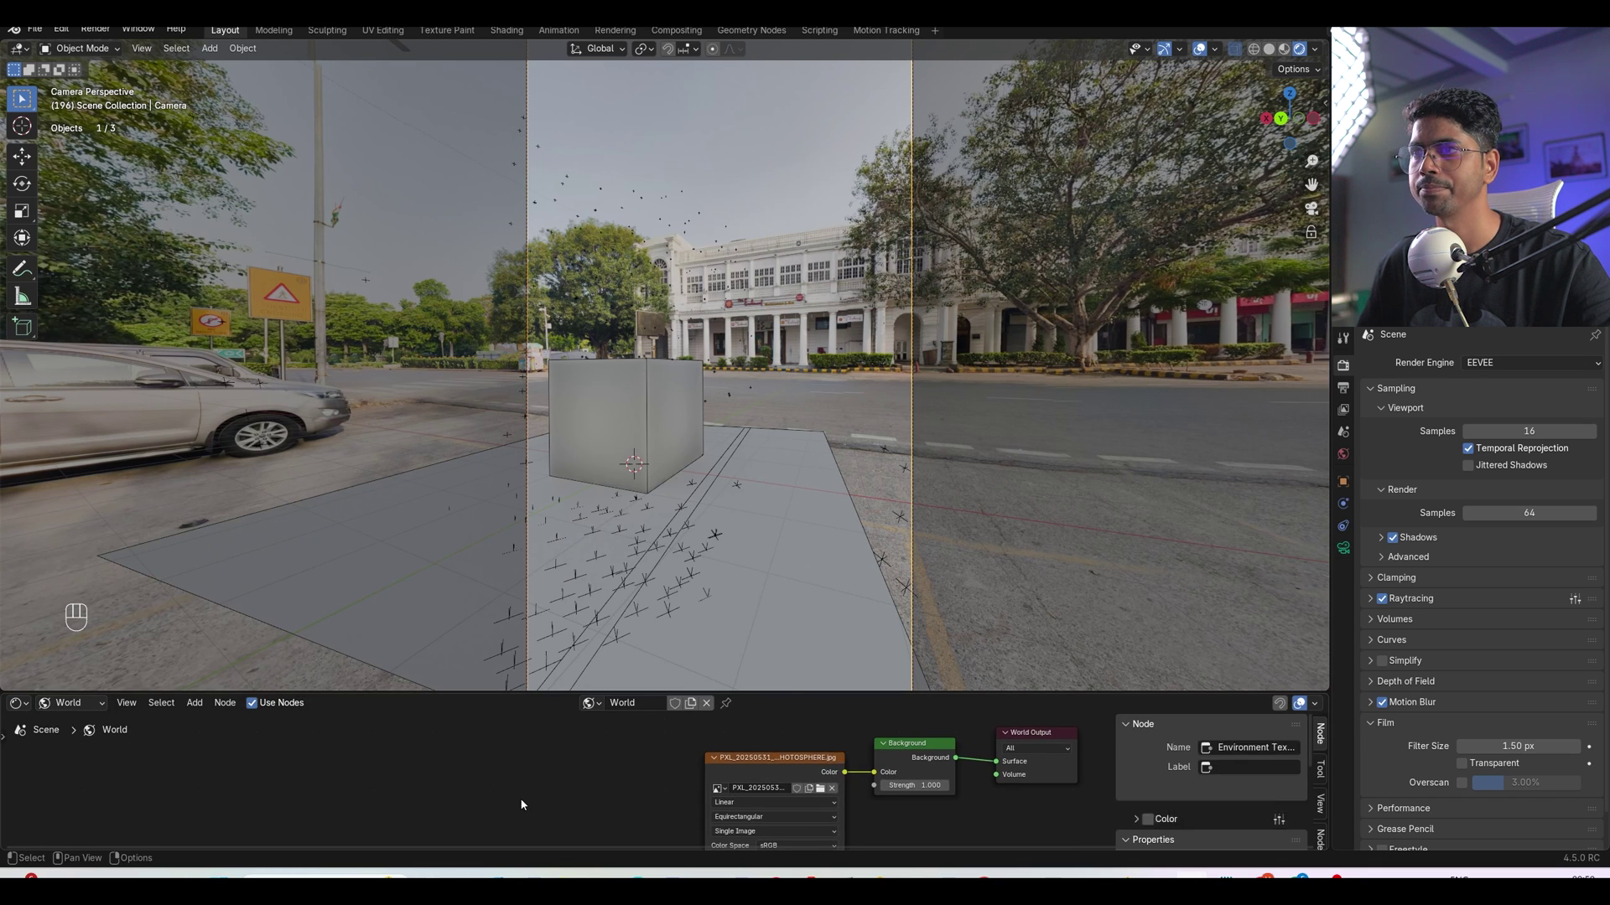
left_click_drag(754, 691, 730, 602, "ctrl")
key("ctrl+t")
Set the environment Mapping Rotation Z to 80° and enable Film Transparent
middle_click_drag(699, 693, 771, 586)
left_click_drag(550, 778, 631, 778)
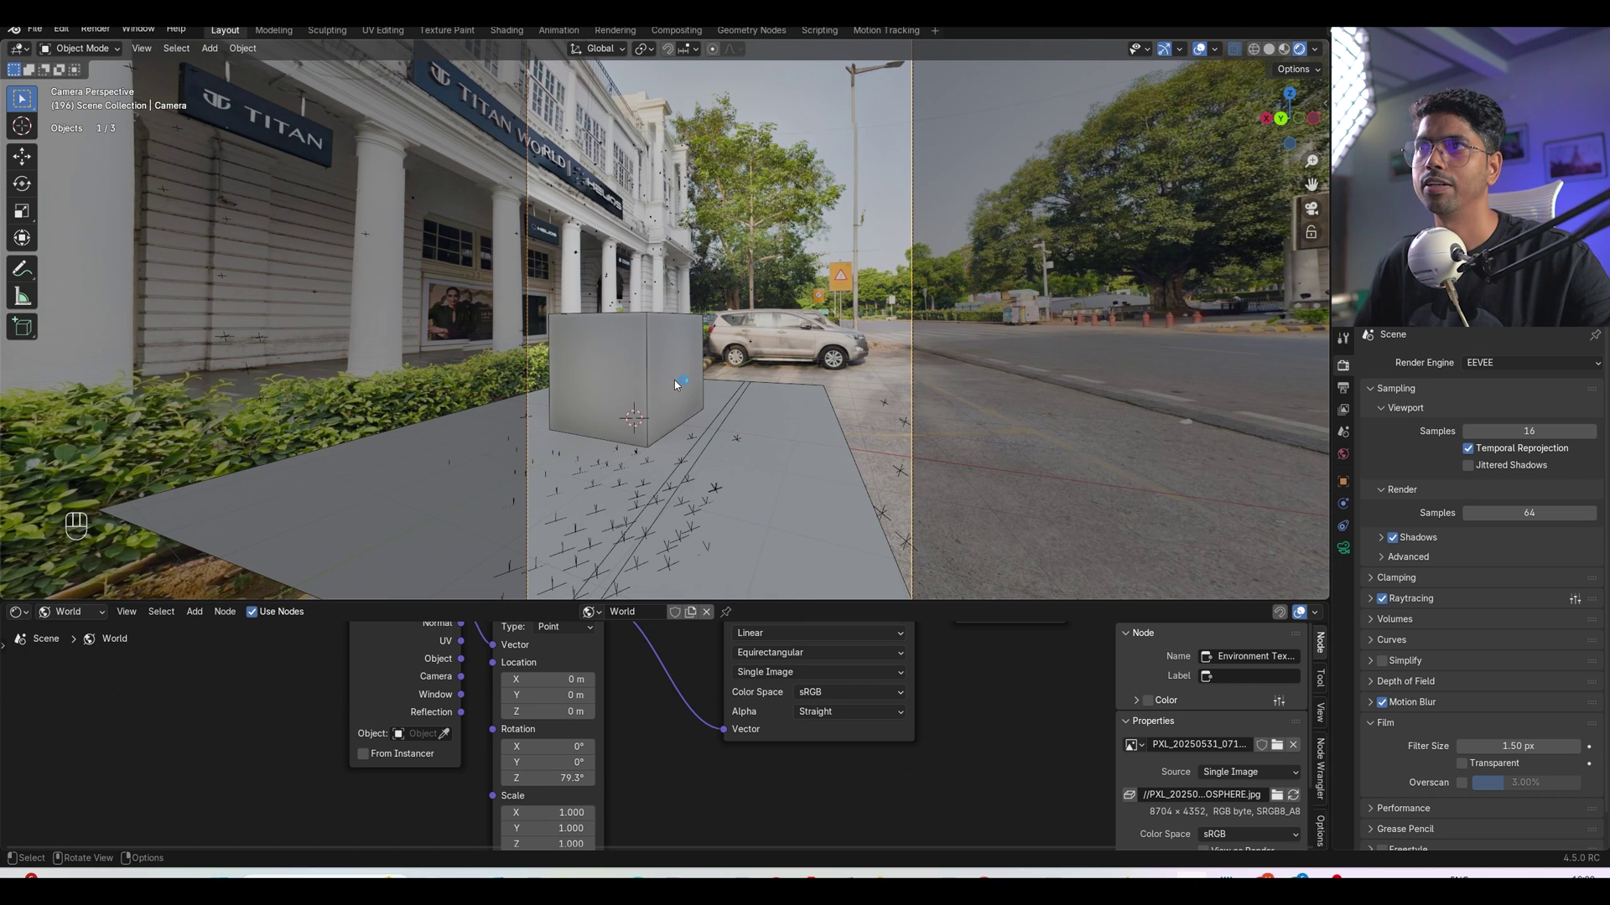
left_click(1463, 763)
left_click(1464, 764)
left_click(1463, 763)
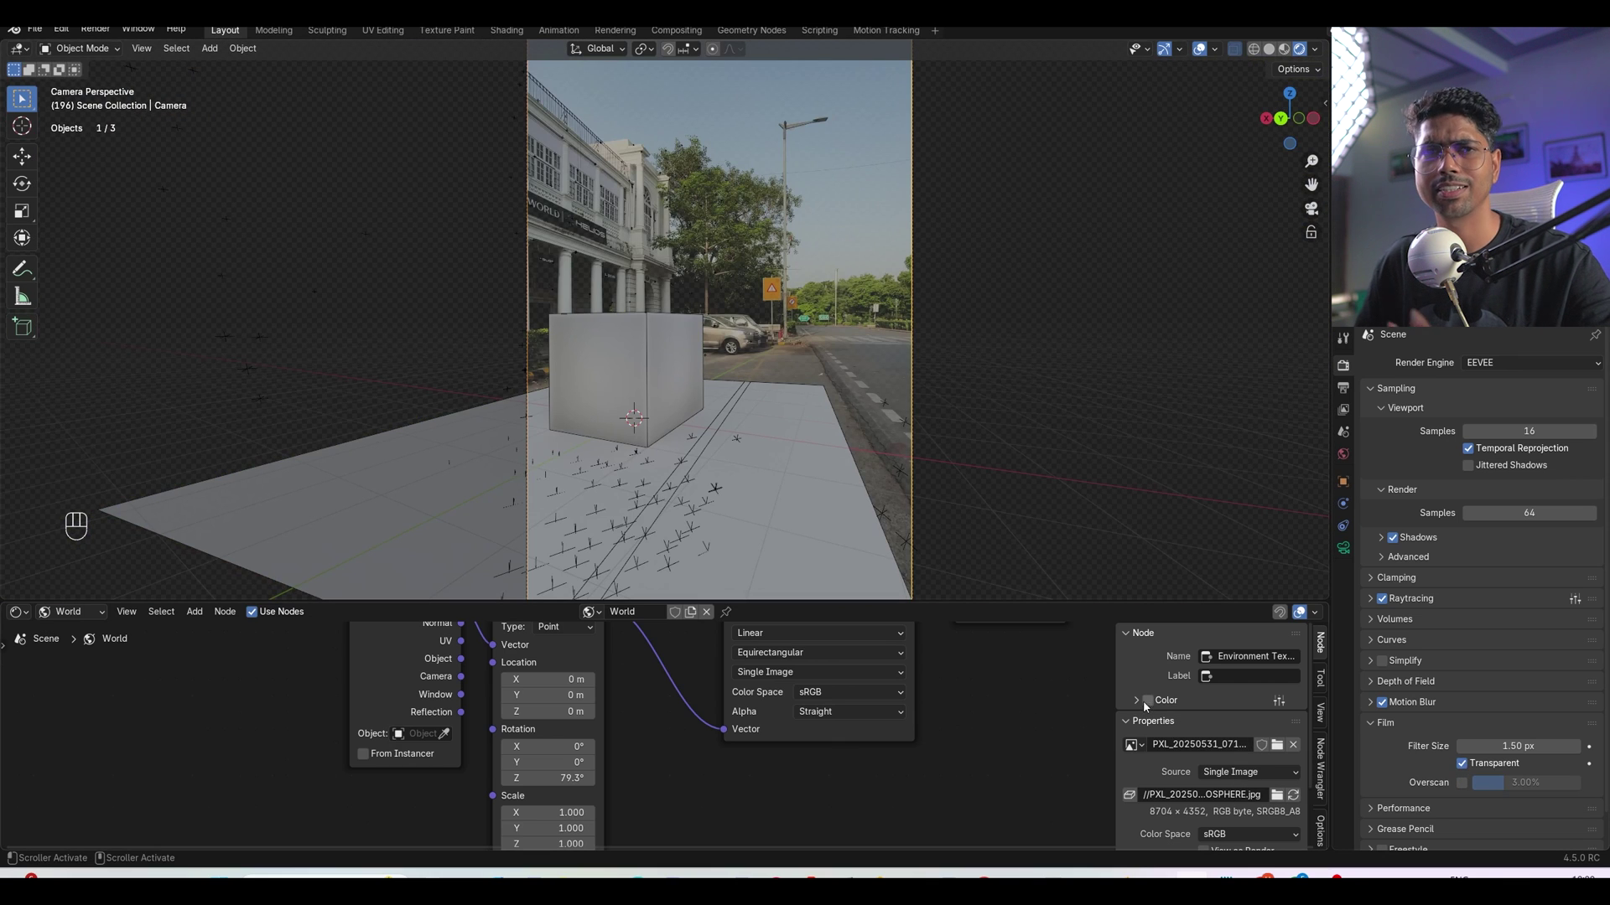
middle_click_drag(573, 780, 576, 790)
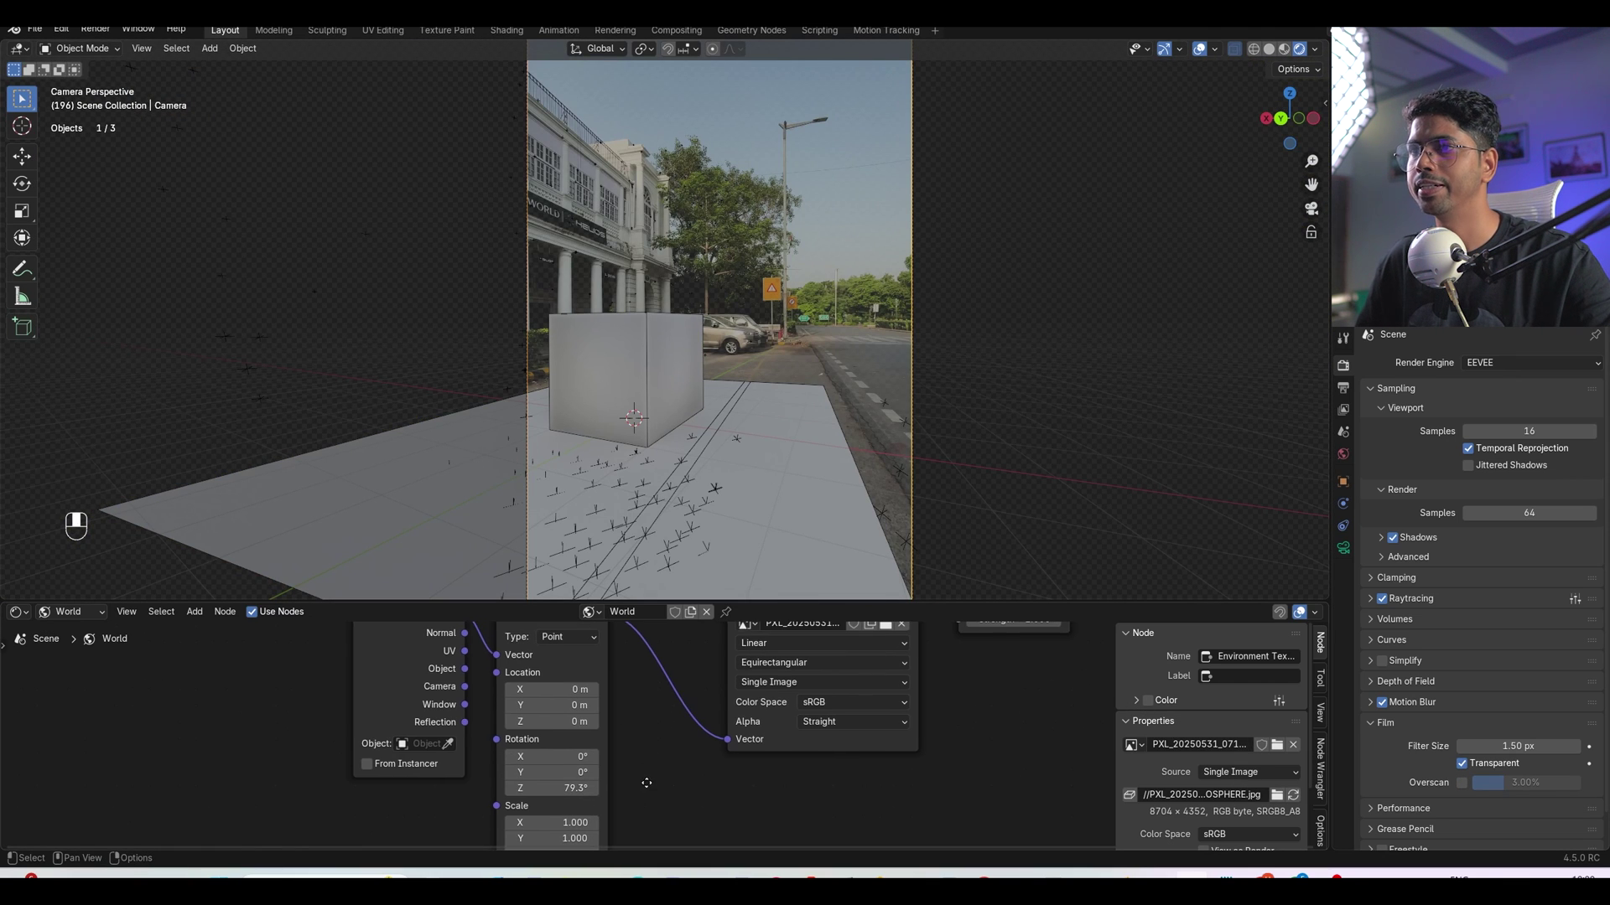
double_click(575, 789)
type("80")
key("Return")
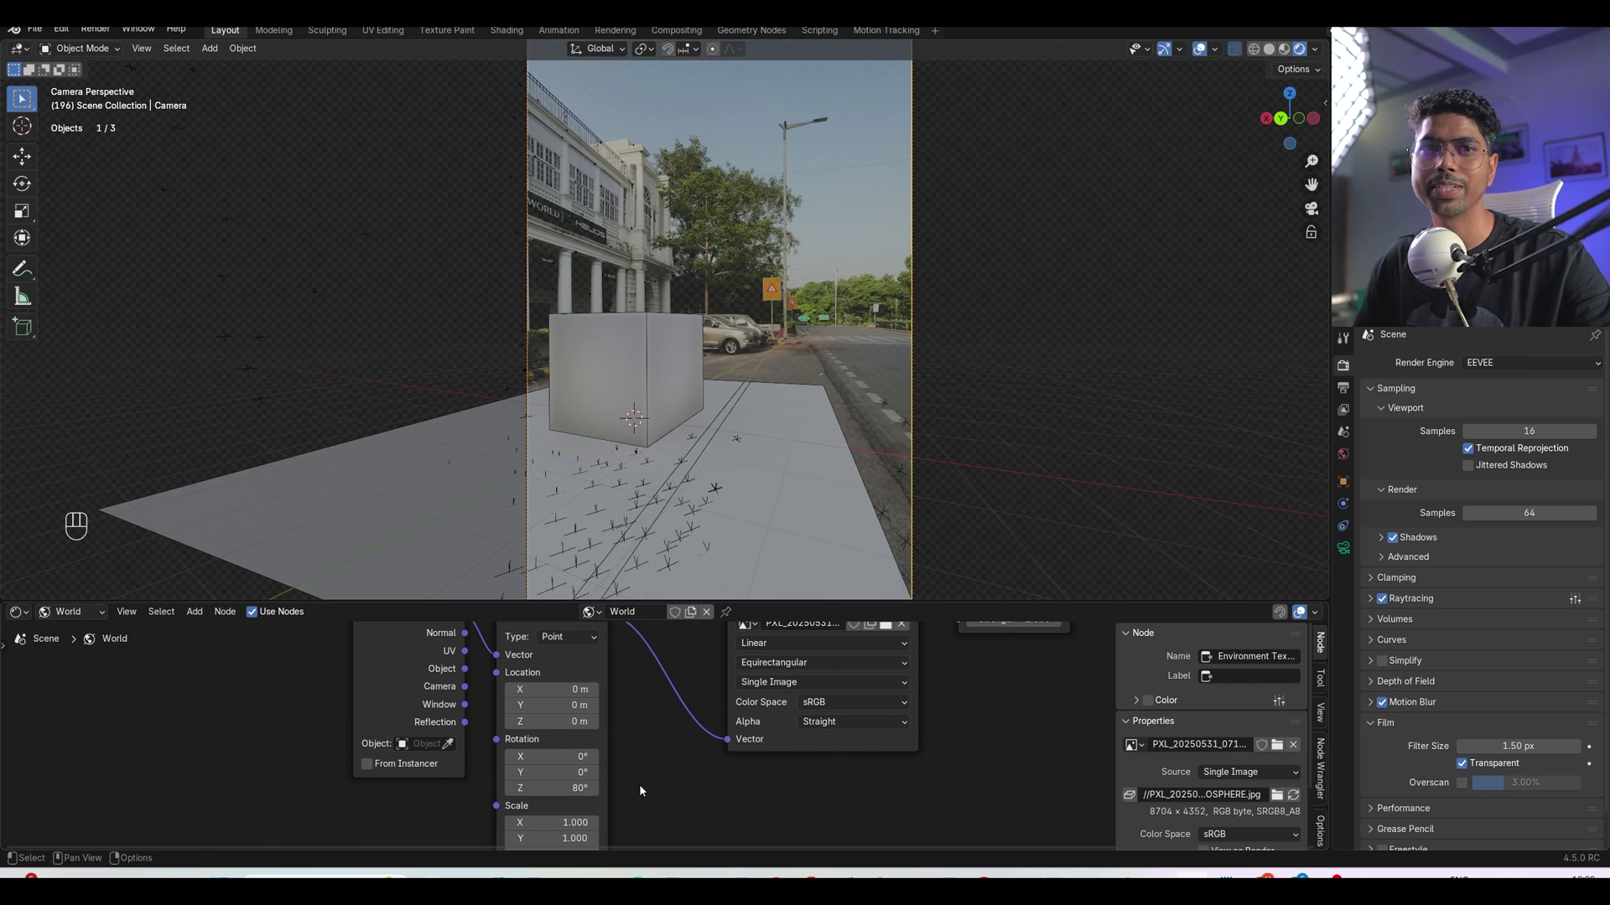
key("Home")
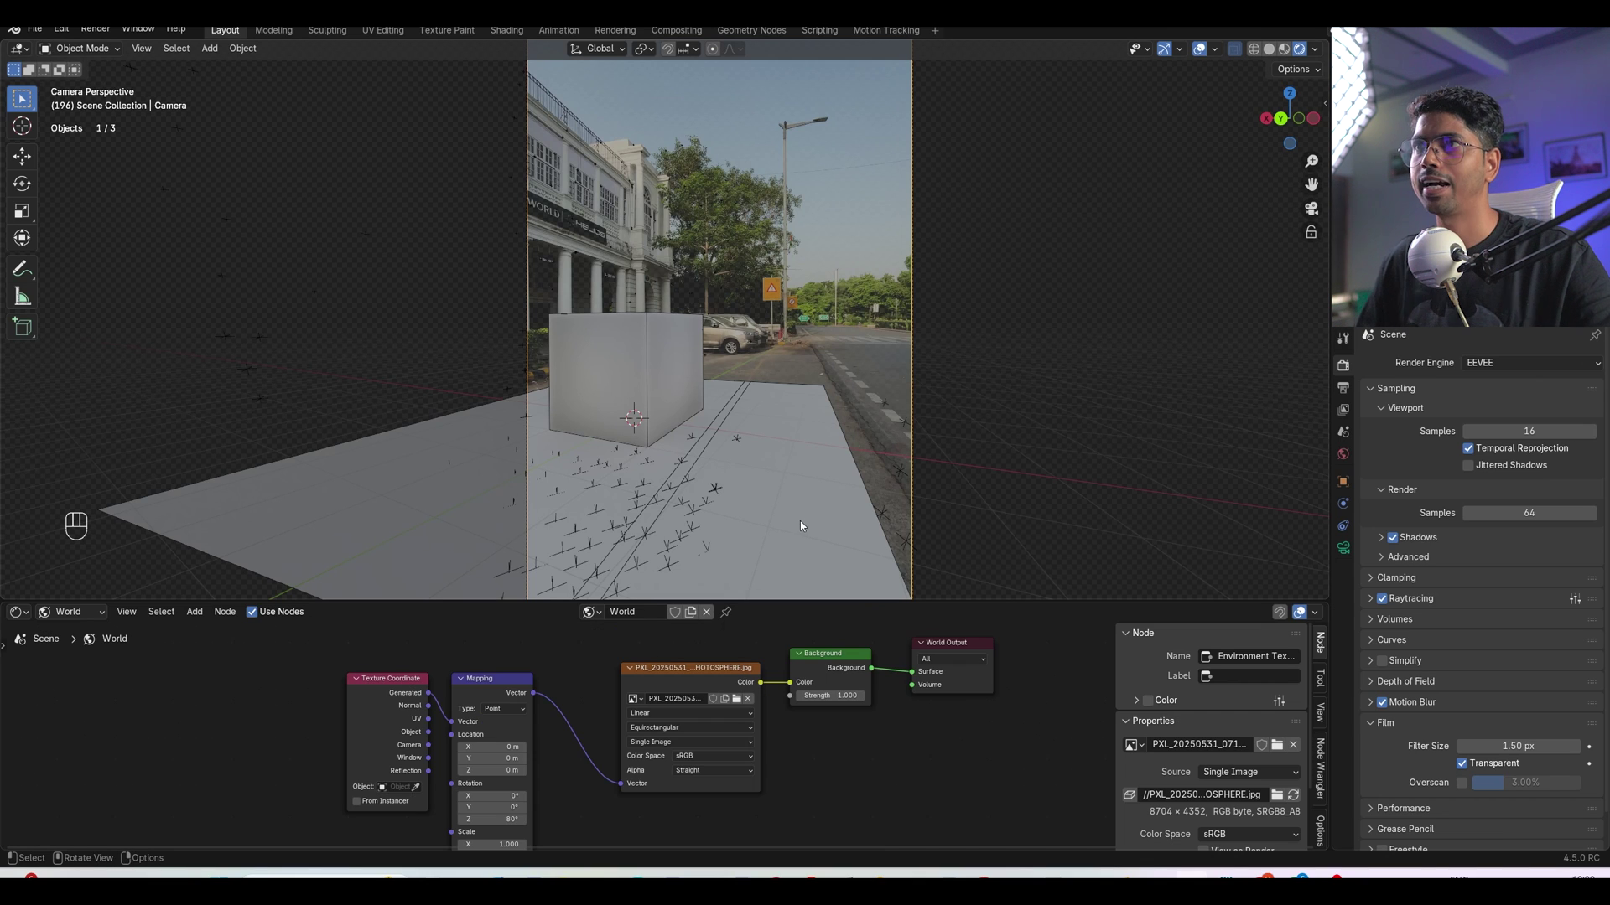
Select the ground plane and switch the Shader Editor from World to Object
left_click(802, 522)
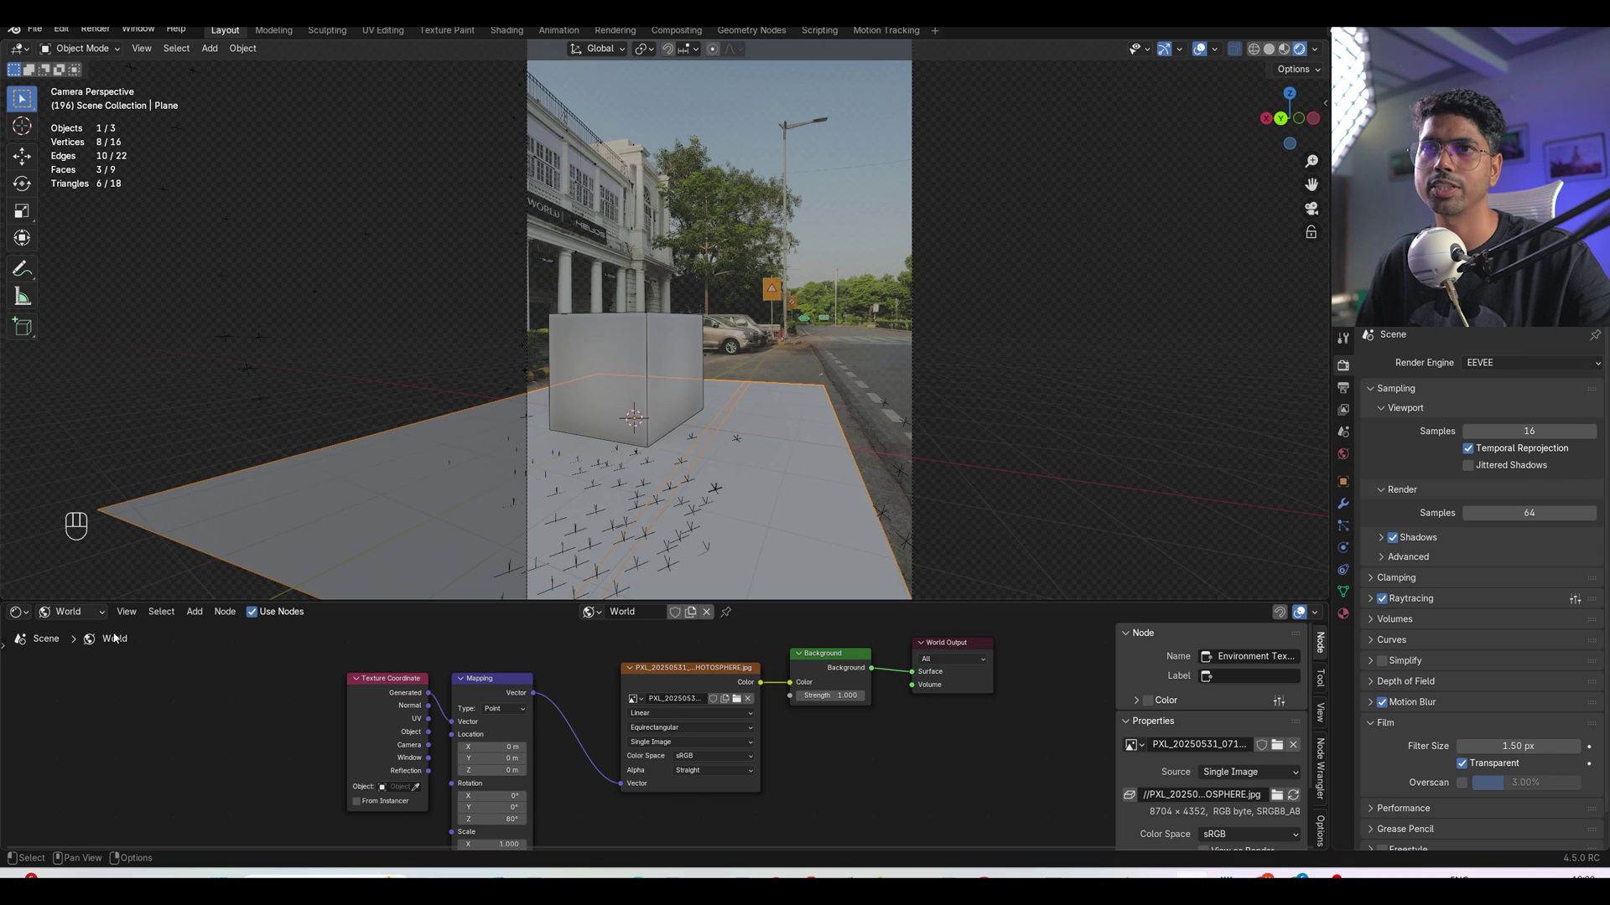
left_click(71, 611)
left_click(74, 651)
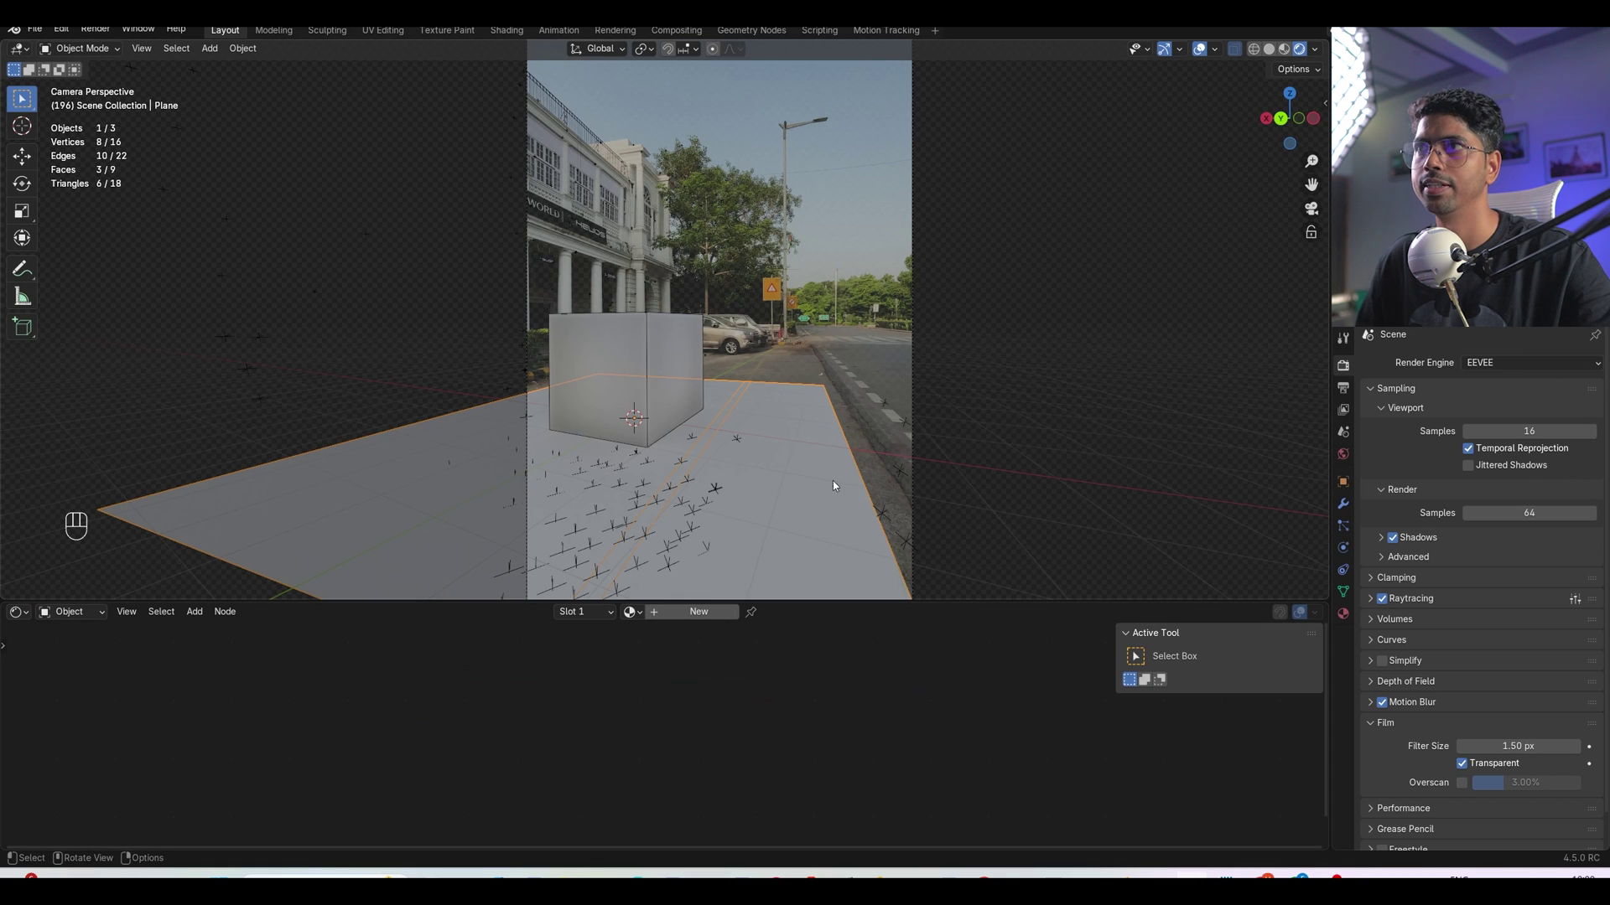
Create Material.001 on the plane and drop CA_MUSTANG_VFX.mp4 into its node tree
left_click(696, 611)
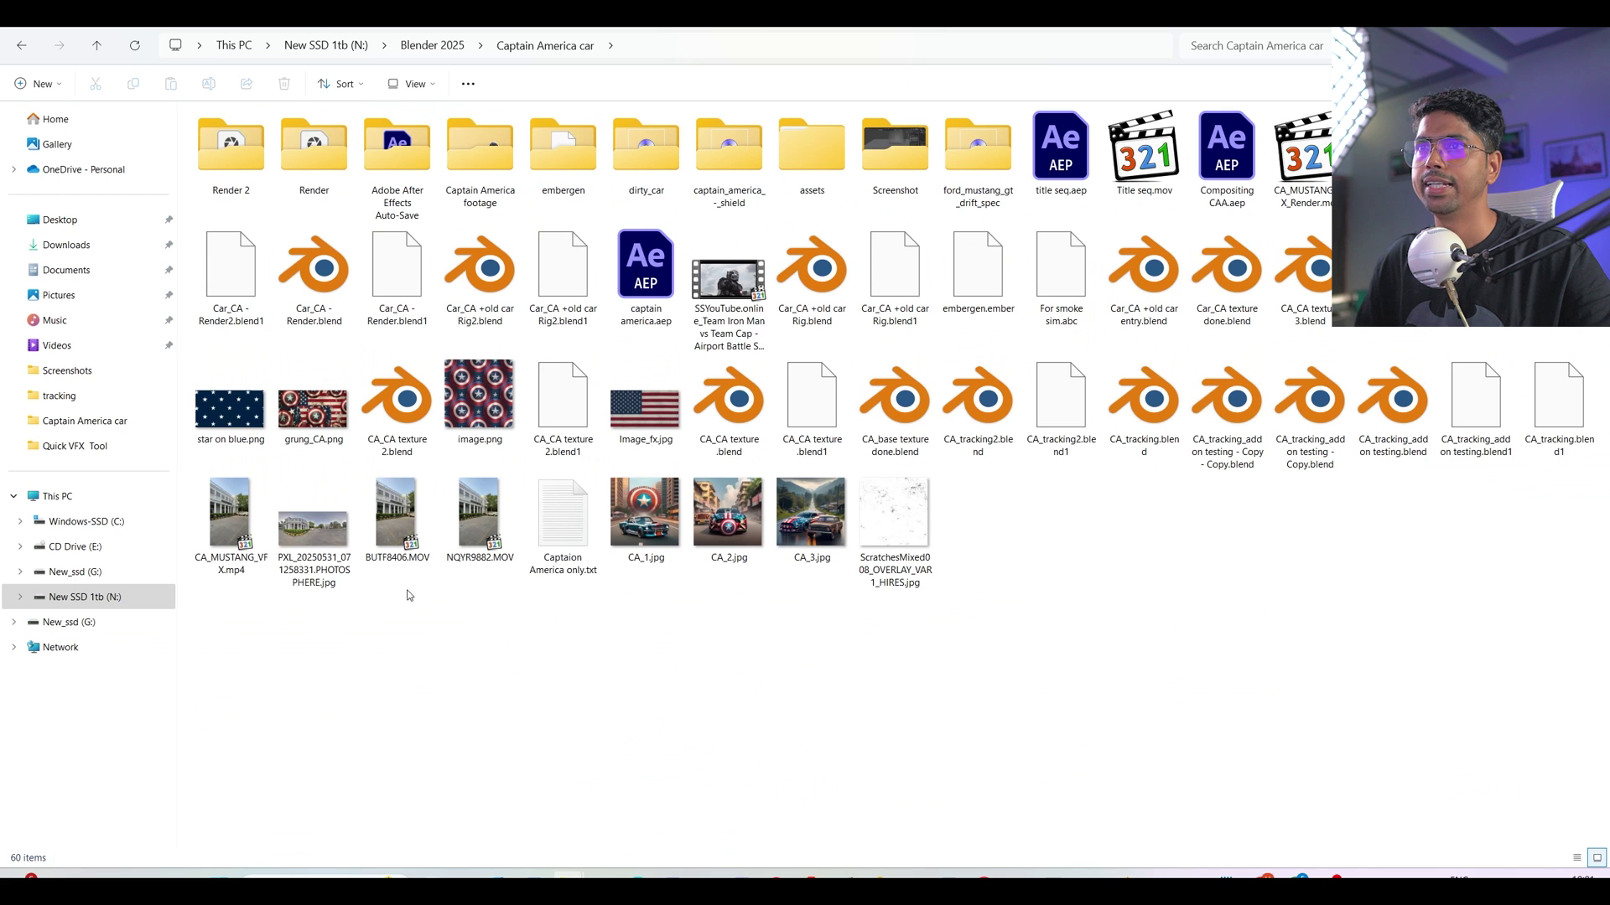
left_click_drag(230, 519, 435, 712)
left_click_drag(525, 677, 615, 694)
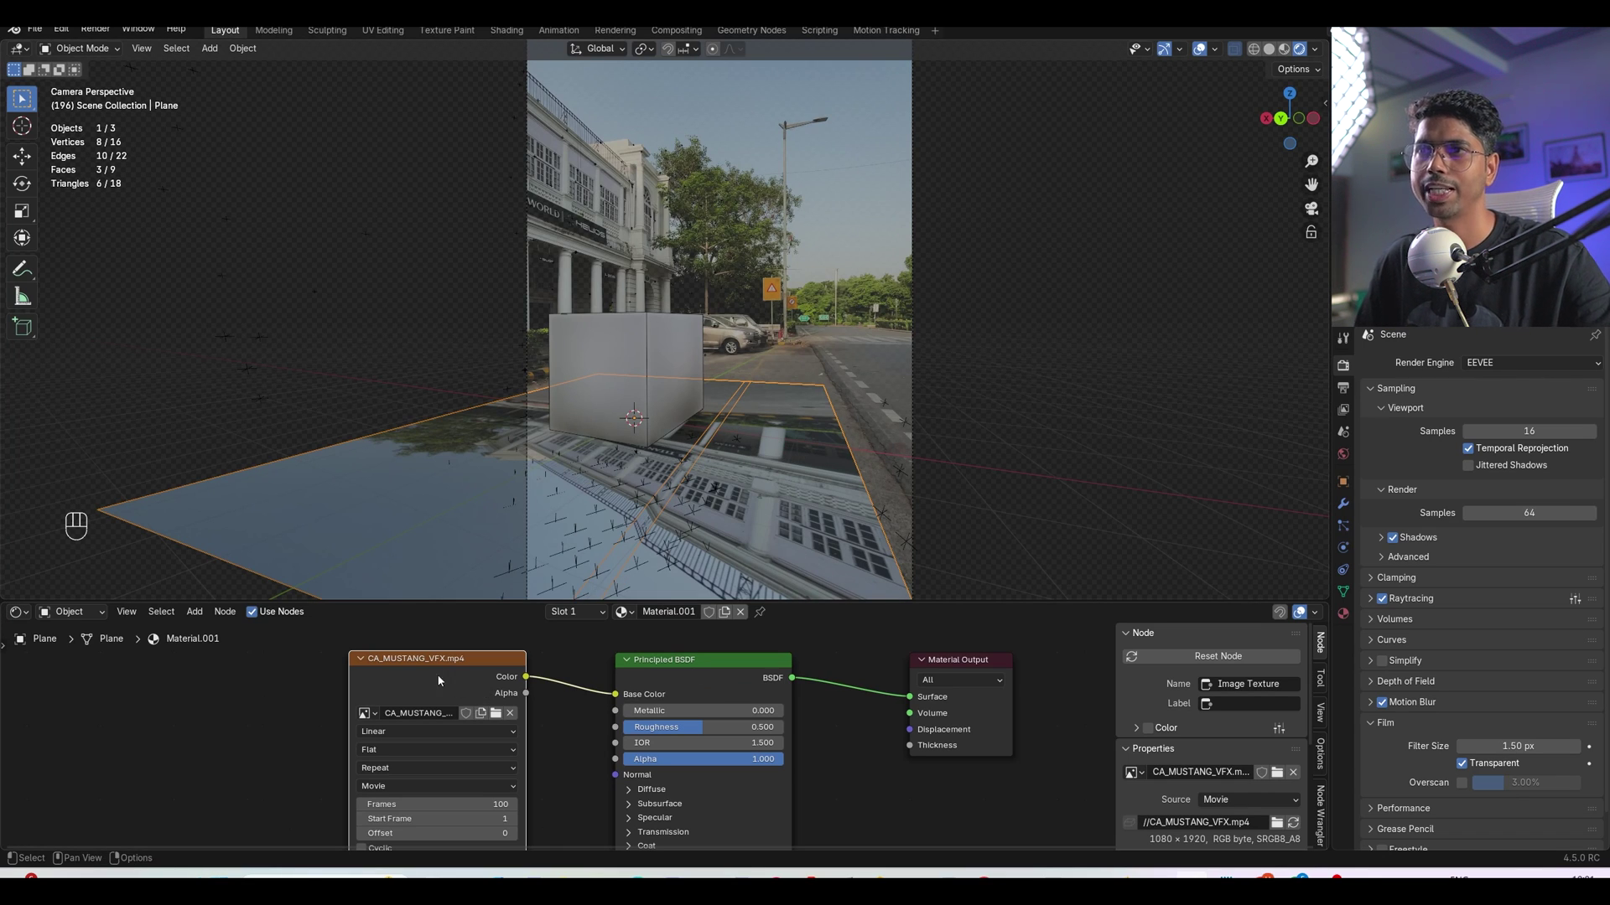
Add Mapping and Texture Coordinate nodes to the video, linking Window to the vector, and preview playback
key("ctrl")
key("ctrl+t")
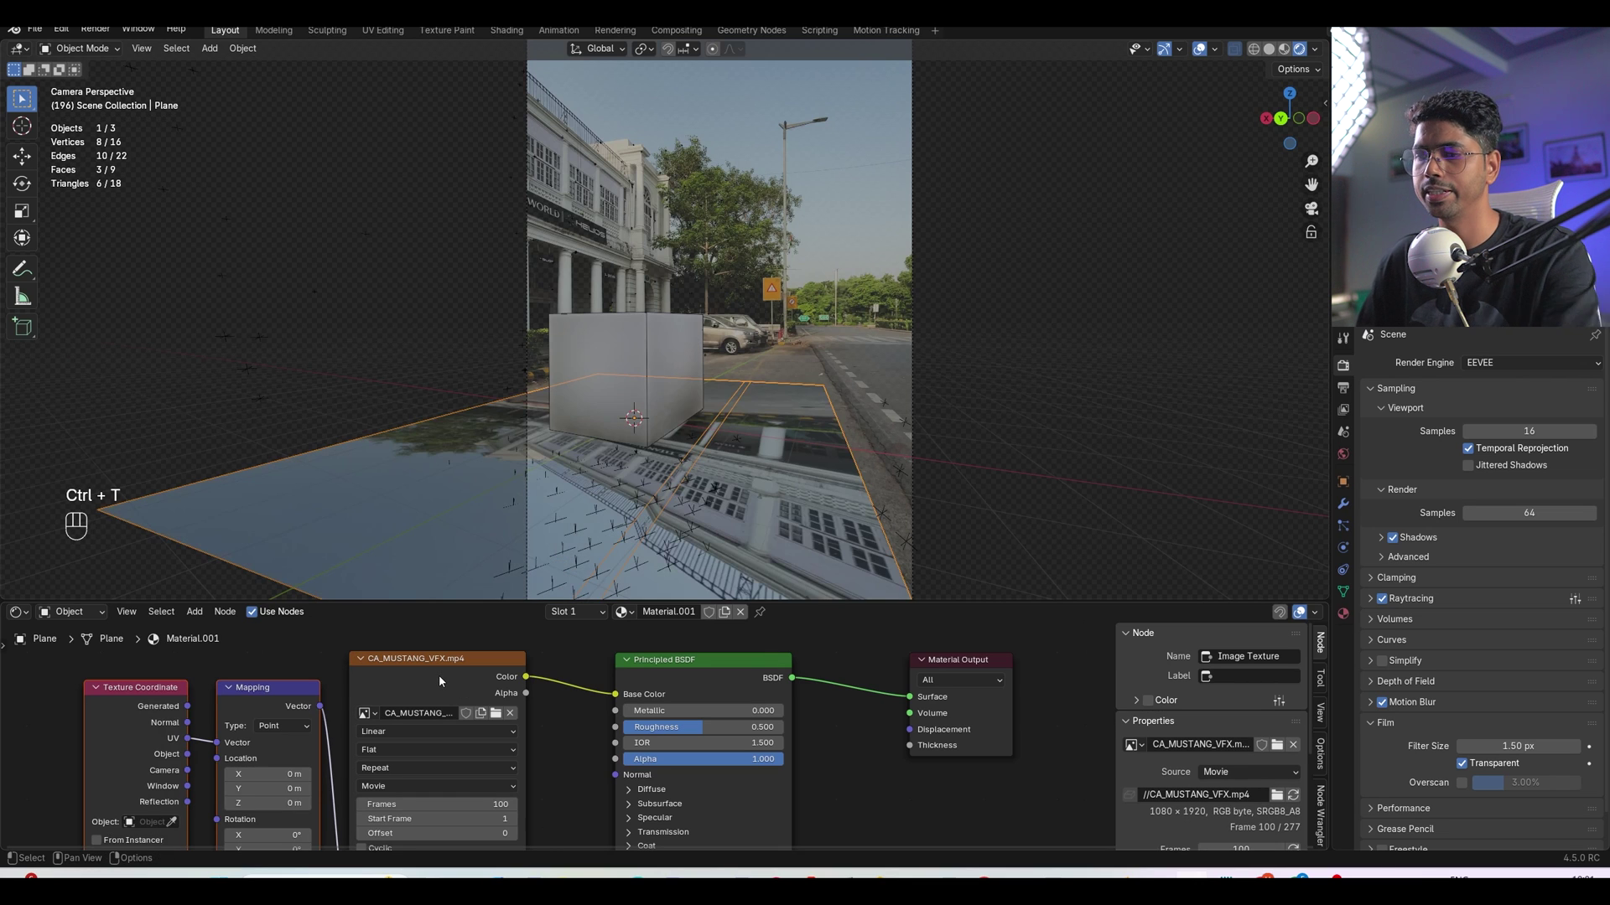
middle_click_drag(558, 725, 612, 691)
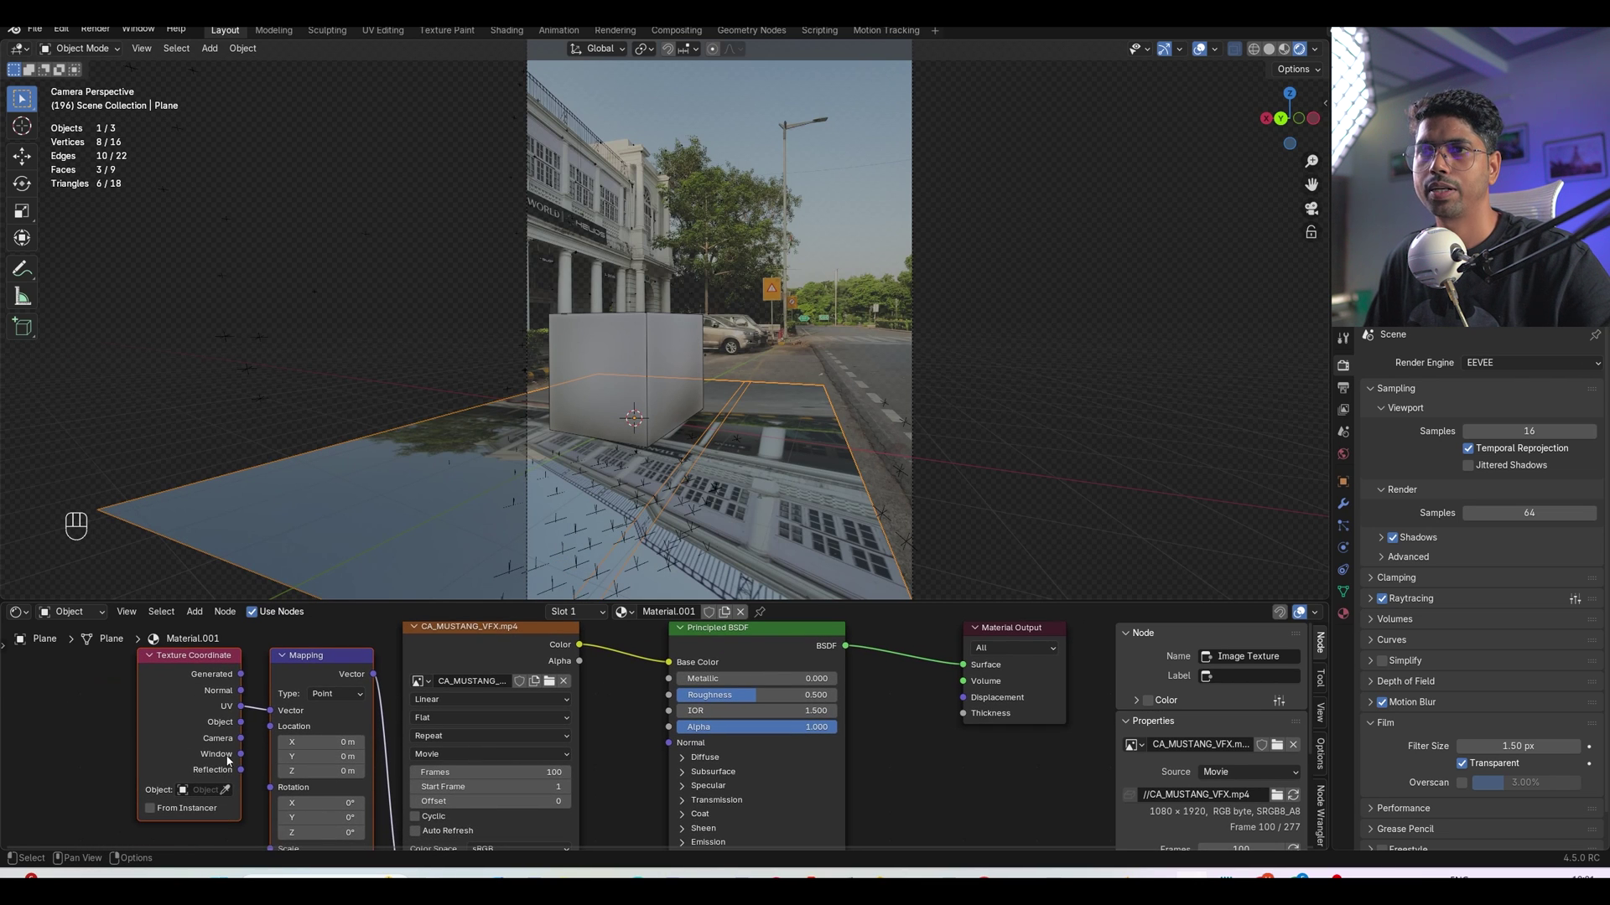
left_click_drag(228, 758, 270, 710)
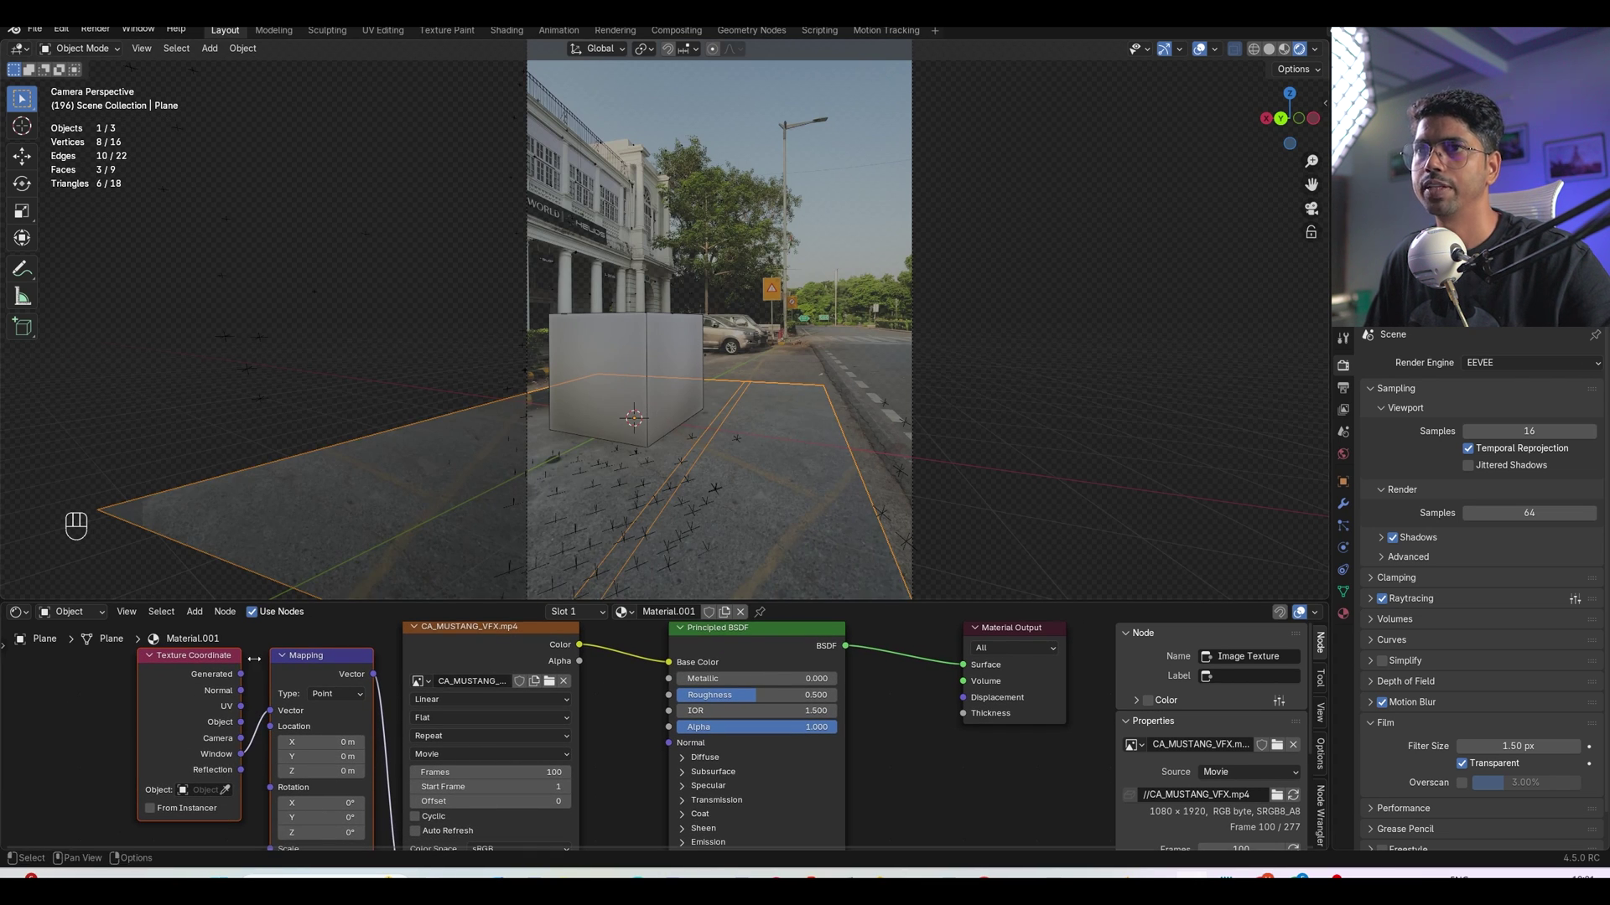
left_click(751, 585)
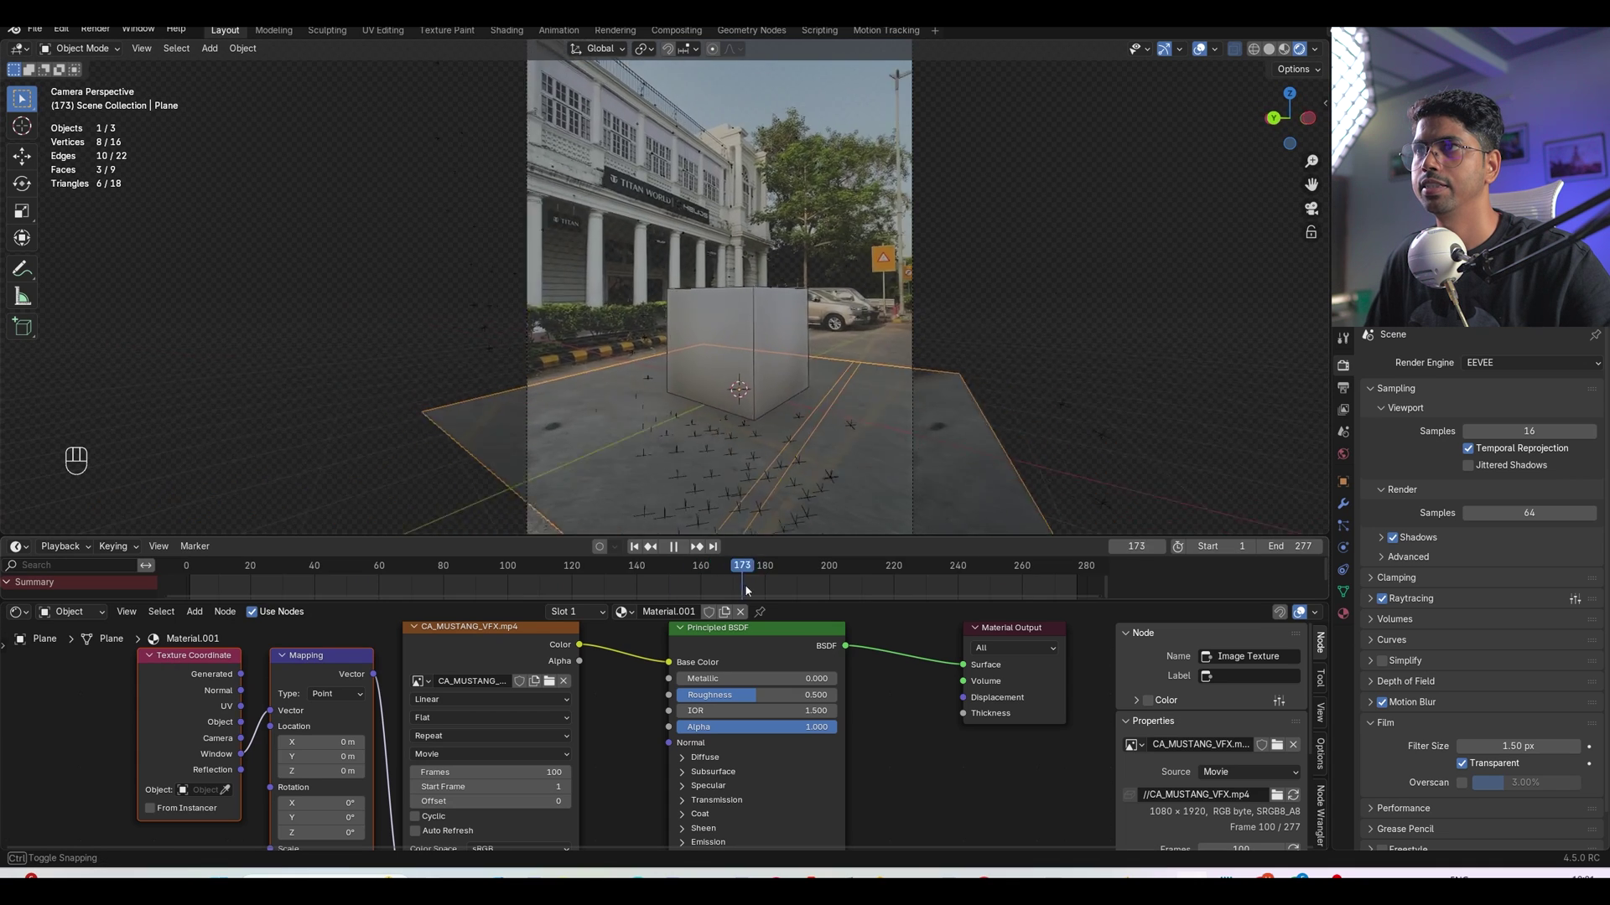
key("space")
Set the video's frame count to 1000, scrub the shot, and rearrange and select the five nodes
middle_click_drag(614, 774, 607, 741)
left_click(554, 722)
type("1000")
key("Return")
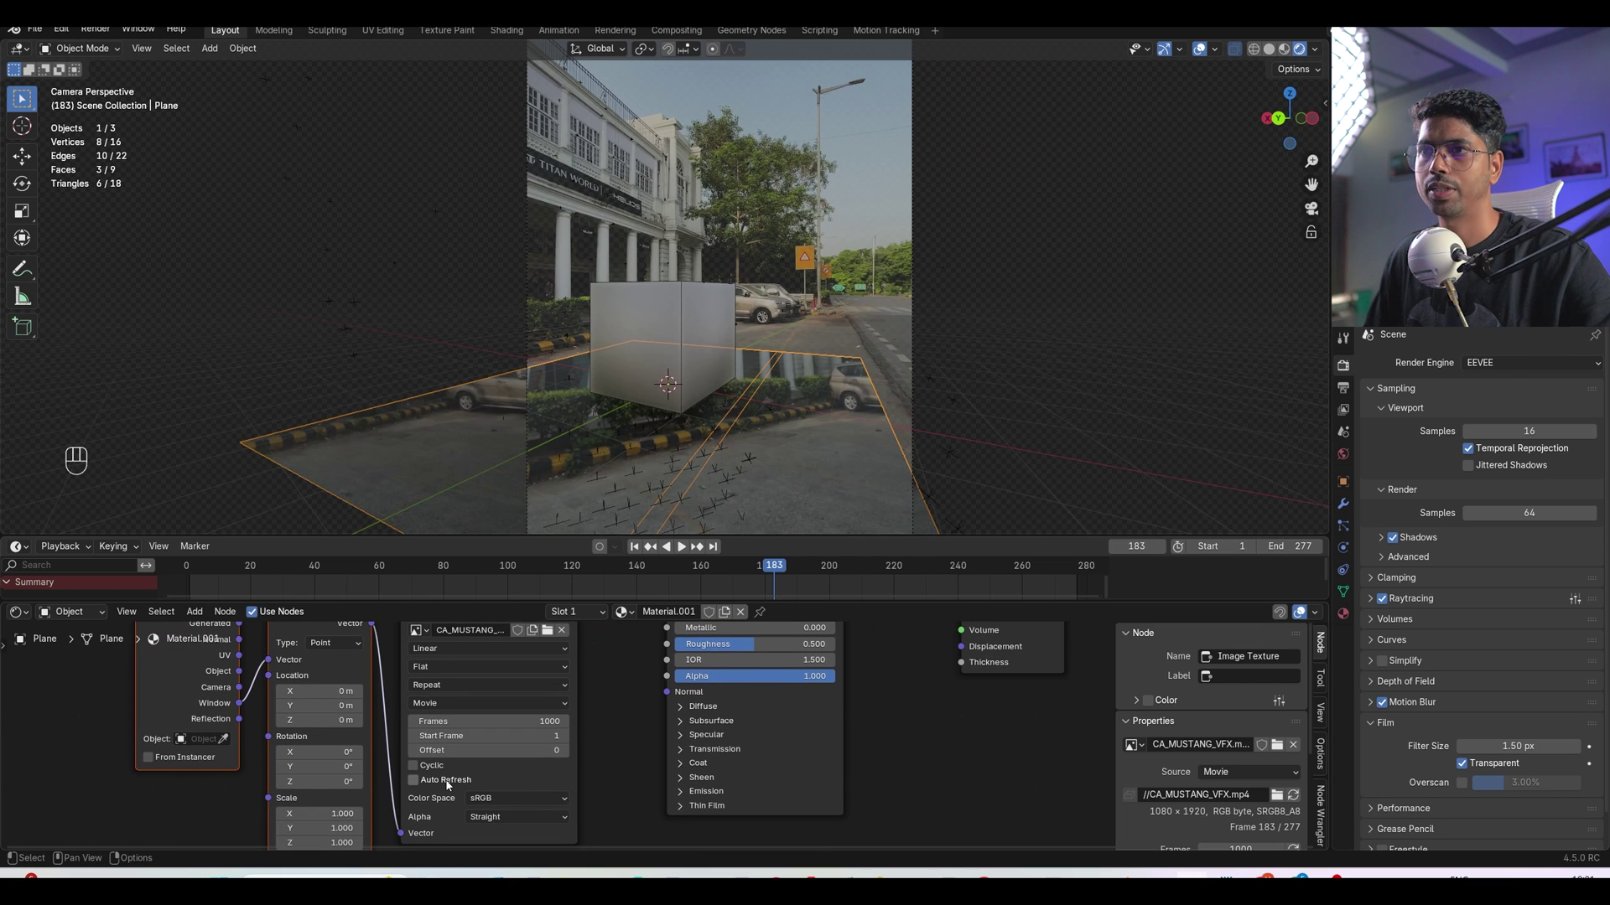
left_click_drag(788, 566, 930, 569)
key("Home")
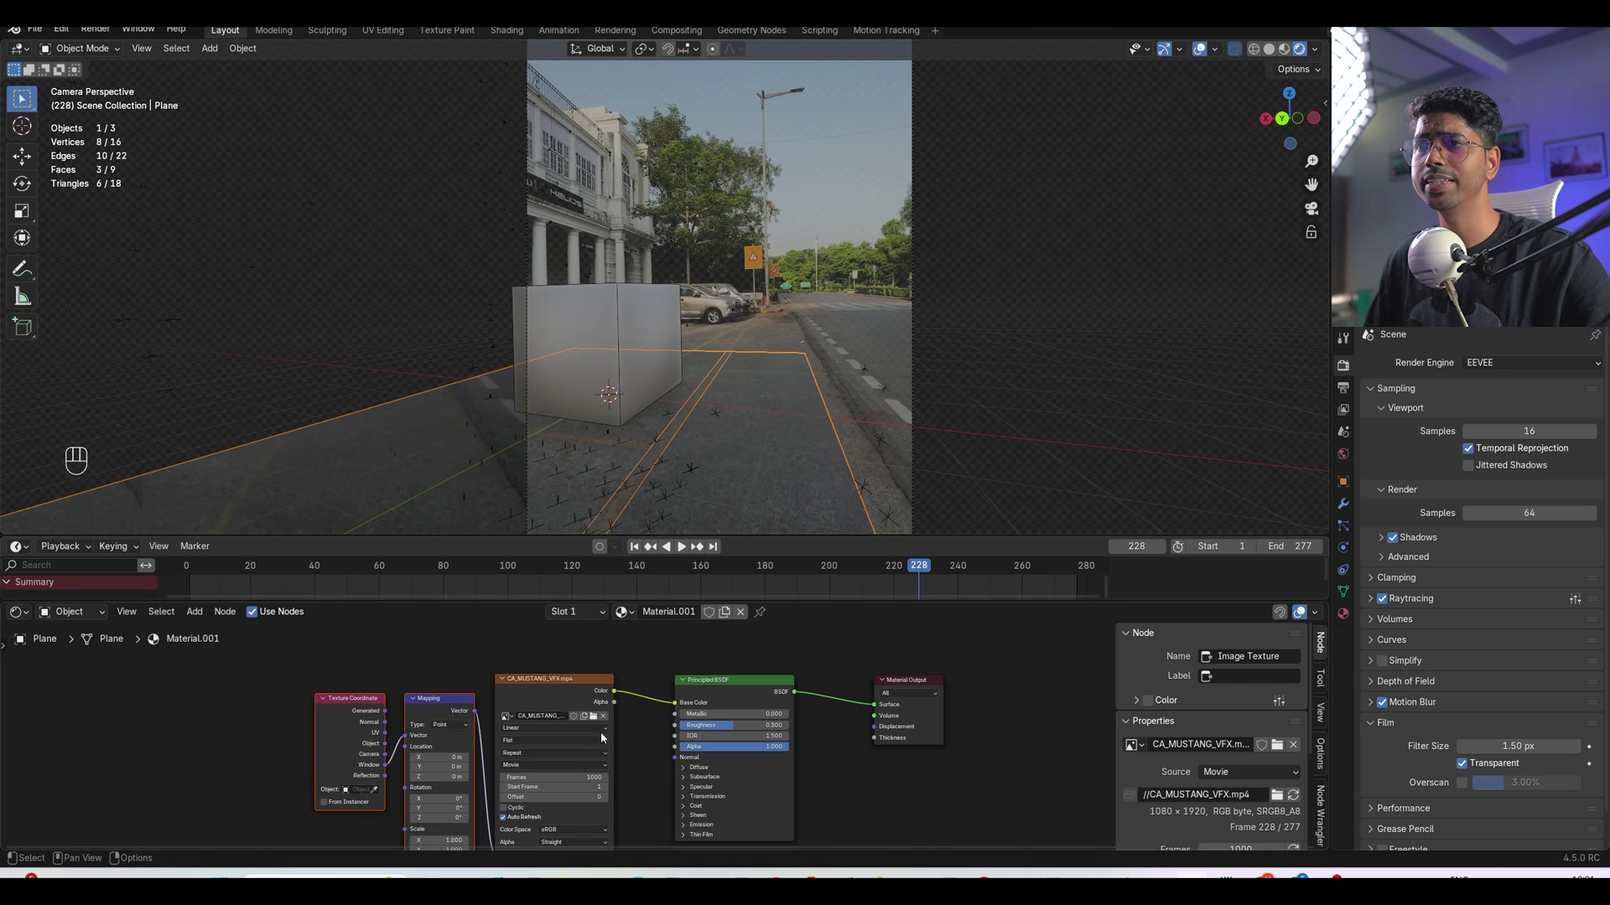
key("g")
left_click(562, 691)
left_click_drag(305, 666, 929, 781)
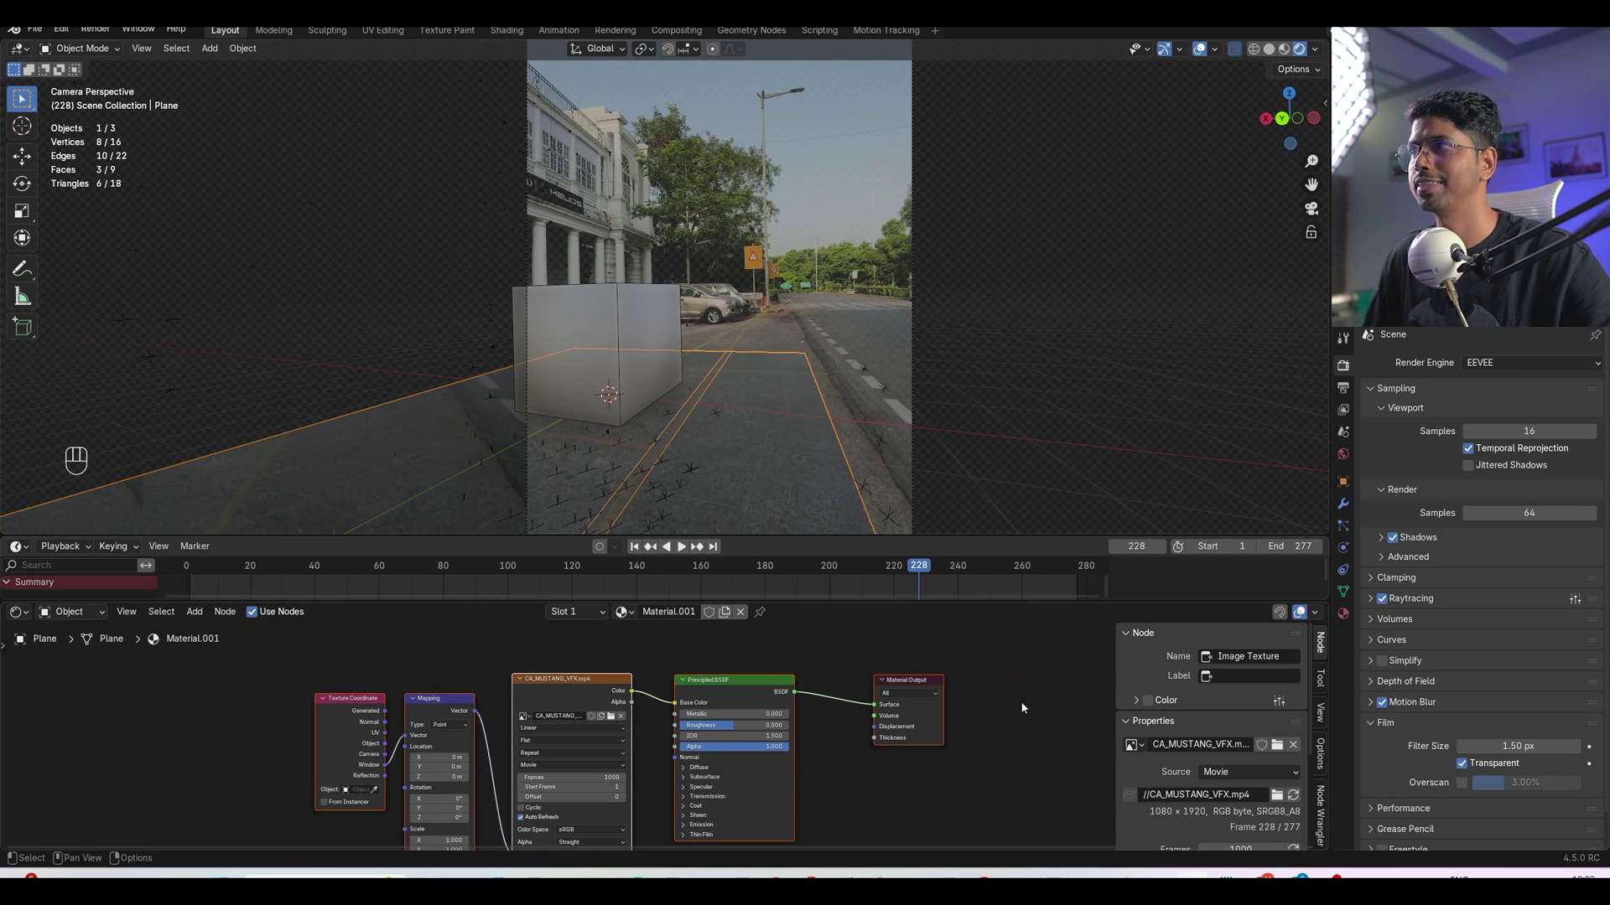
Step back a few frames, select the camera, and raise its background video opacity to 1.000
scroll(717, 477, "down", 3)
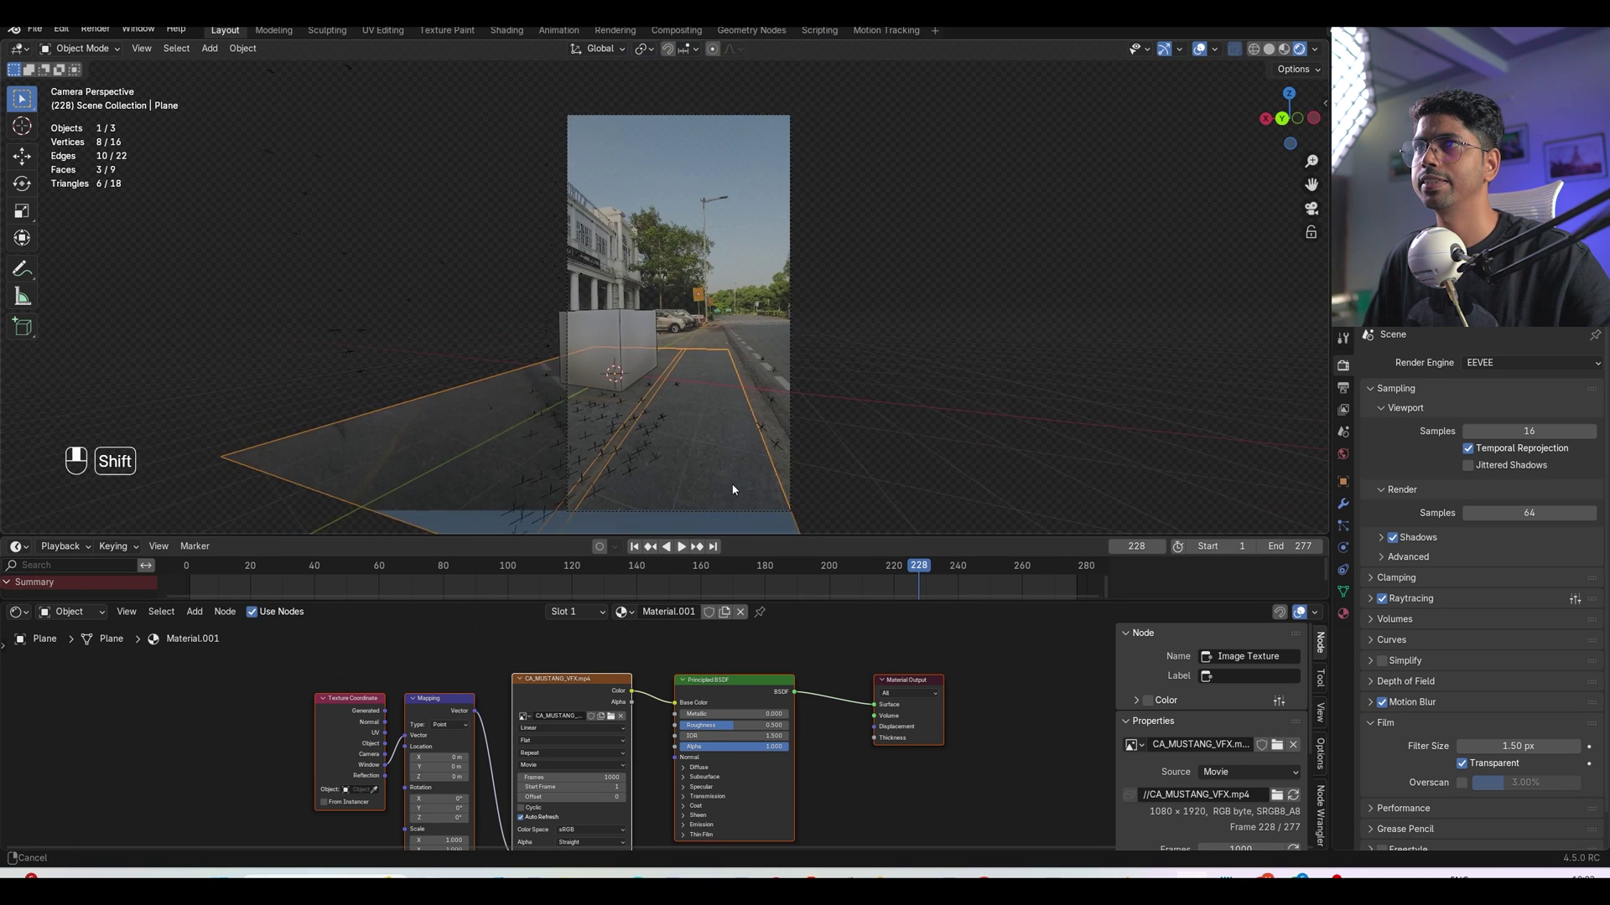
scroll(736, 491, "up", 2)
key("Left")
key("Left")
key("Left")
left_click(821, 379)
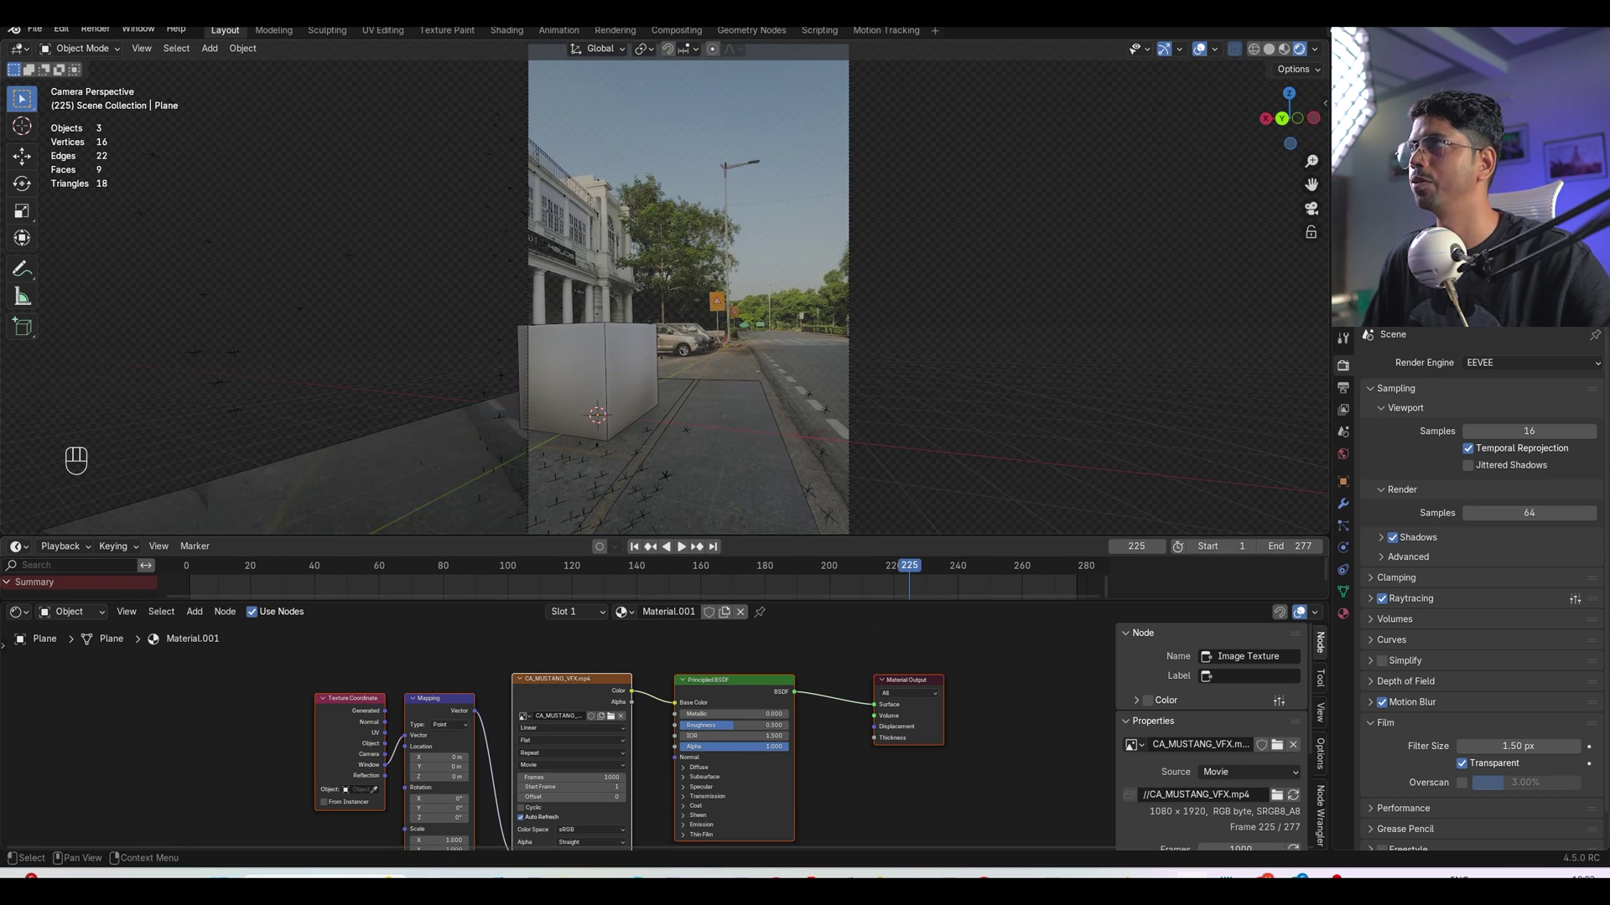
left_click(848, 377)
left_click(1344, 550)
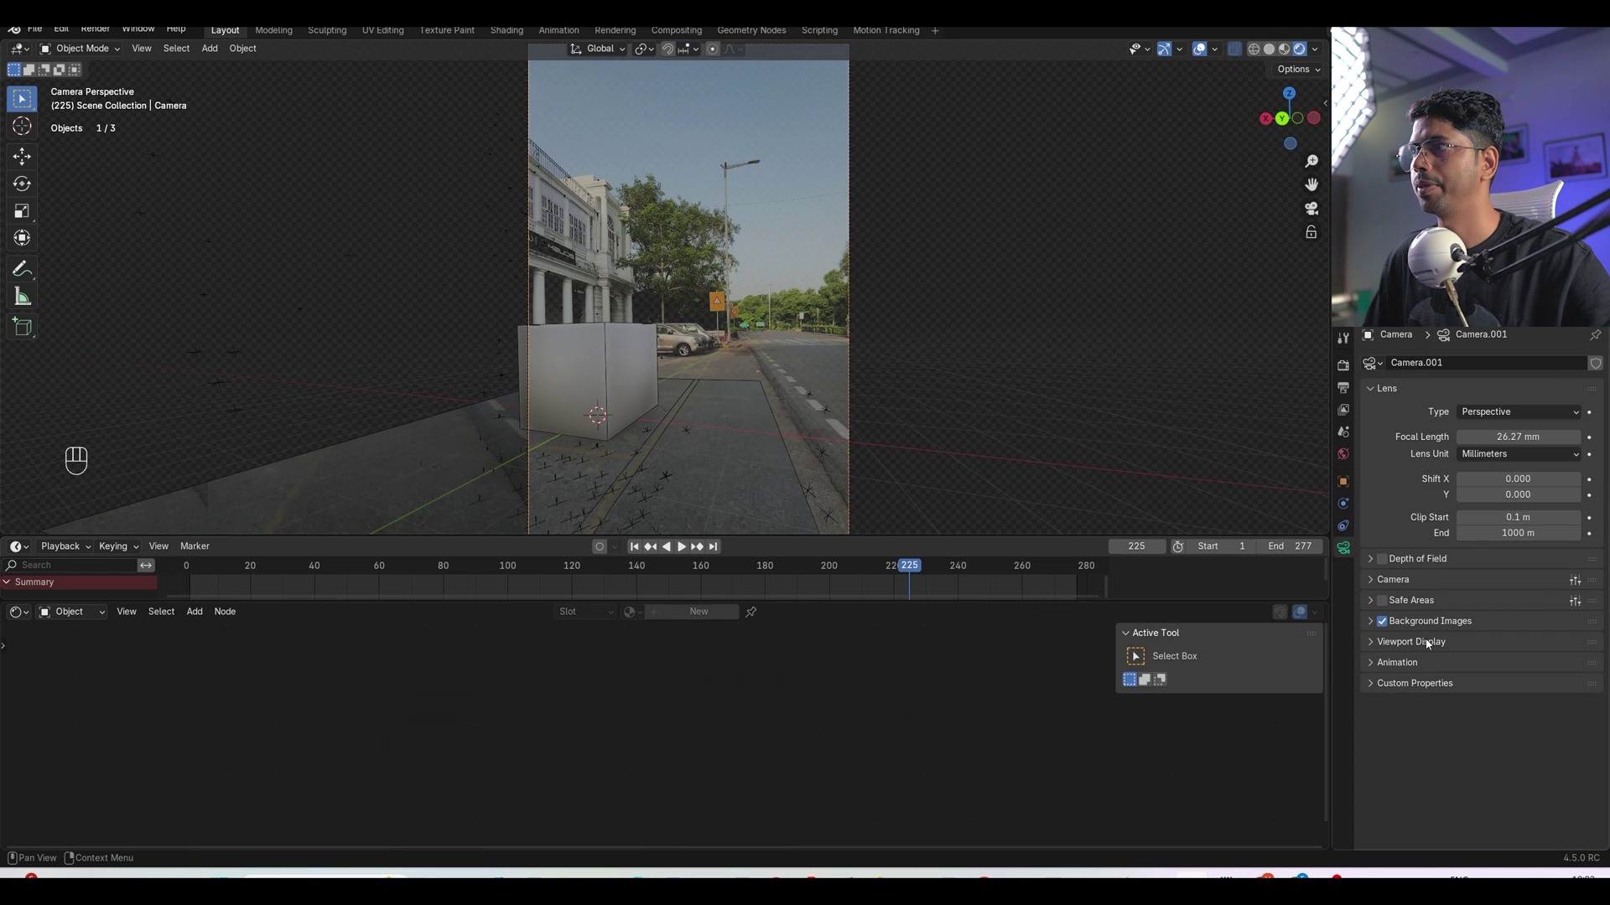
left_click(1425, 622)
left_click_drag(1527, 841, 1595, 845)
Show the World node tree, set the Background strength to 2, and enlarge the timeline
left_click(756, 453)
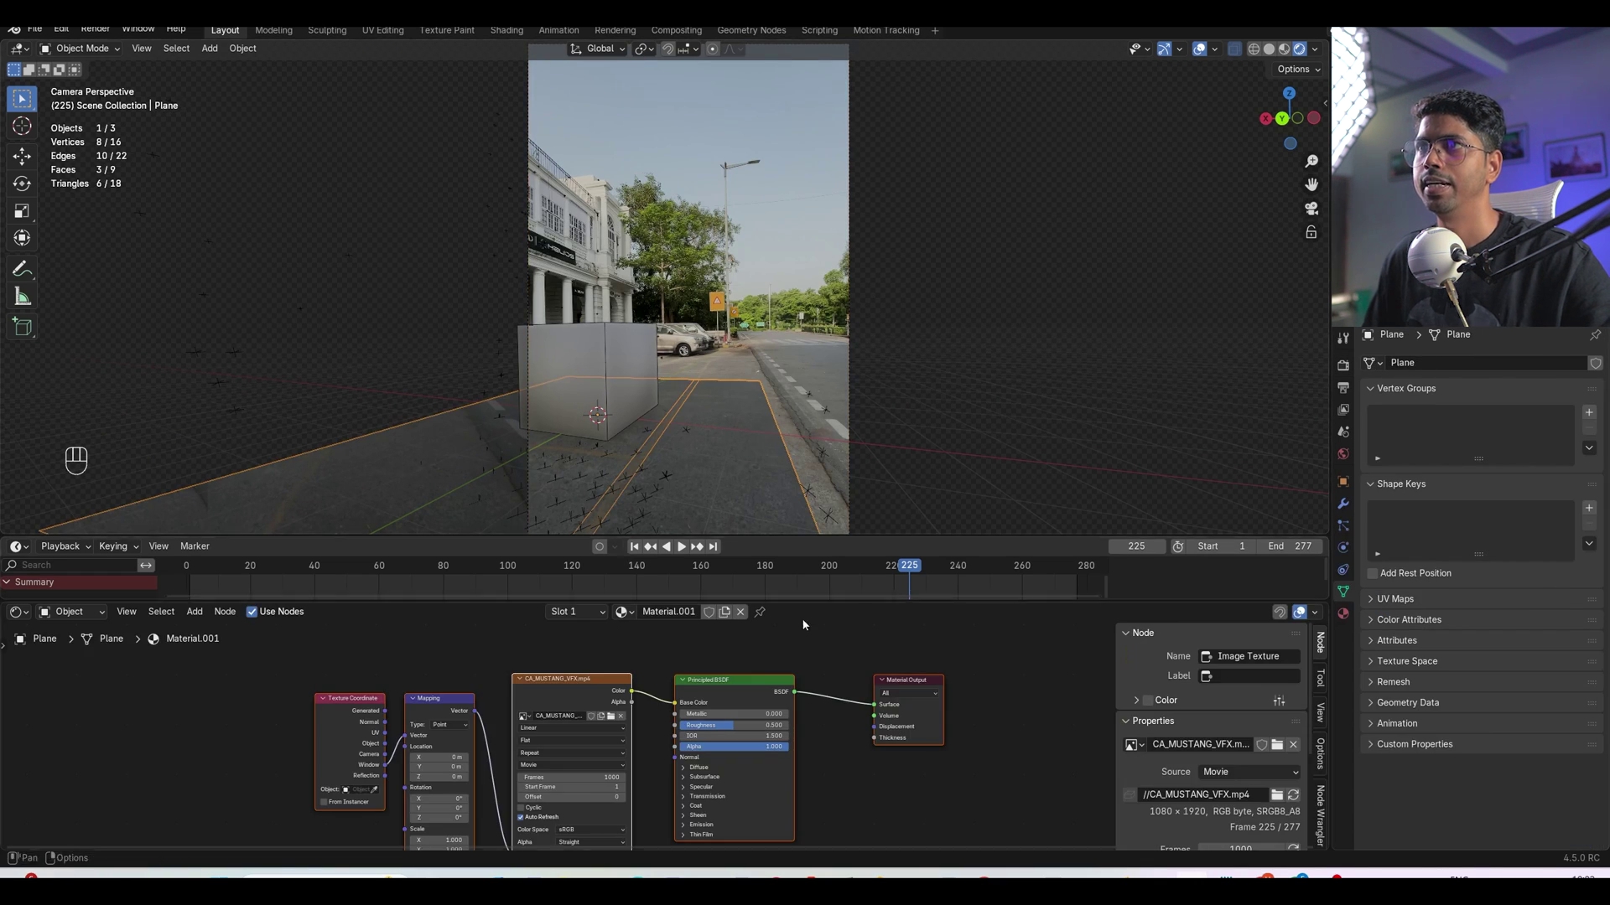
left_click(1344, 455)
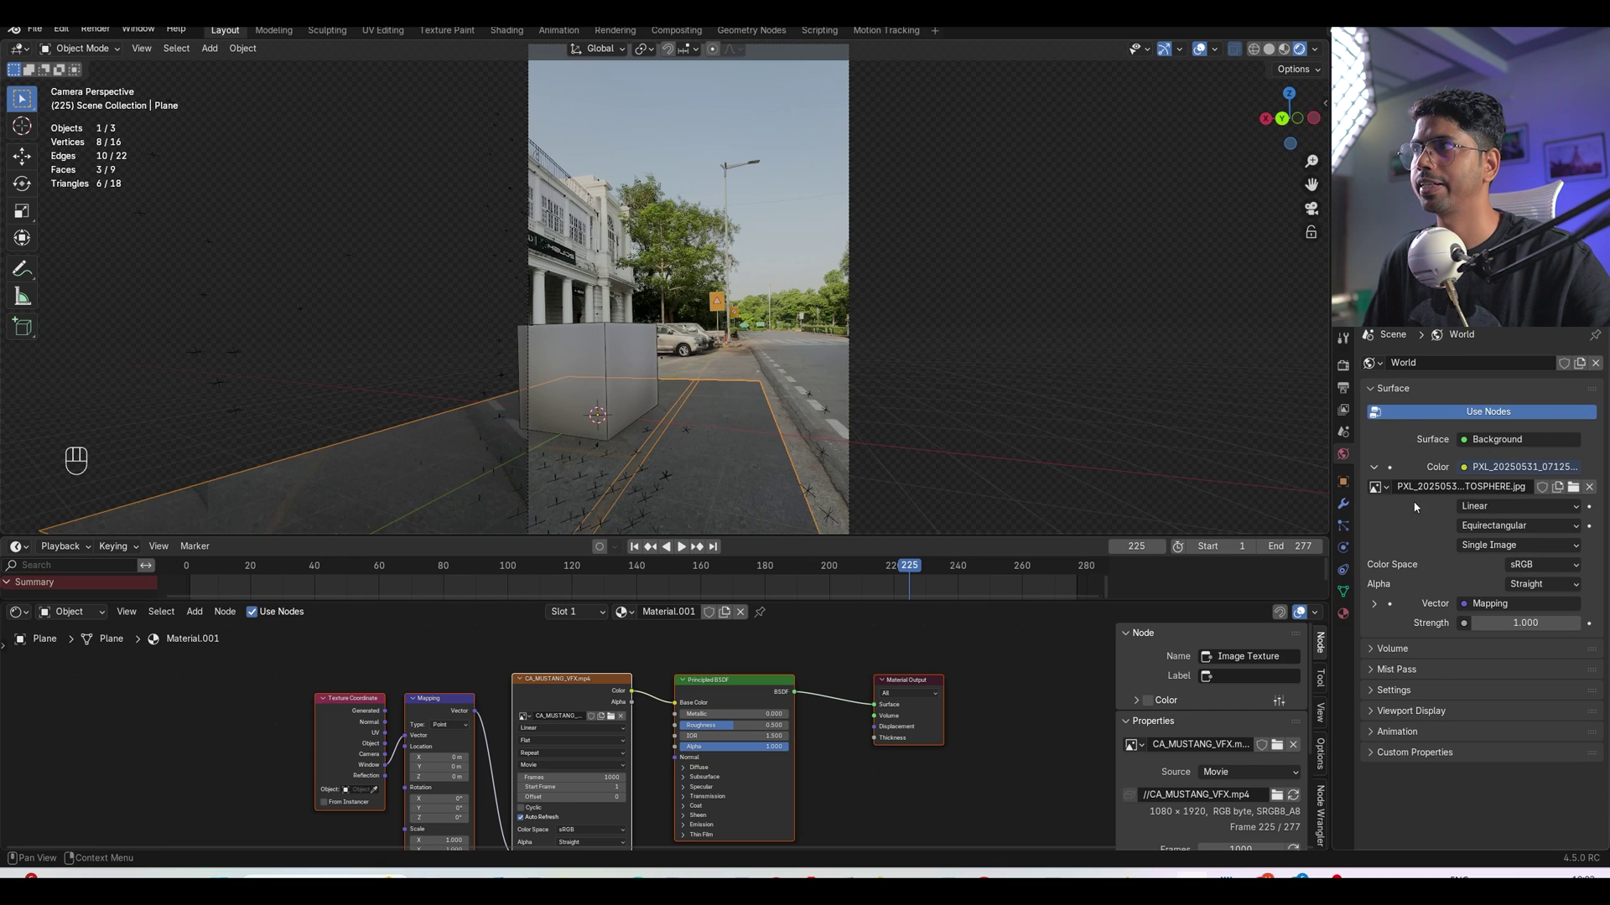
left_click(72, 611)
left_click(84, 668)
left_click(808, 701)
type("2")
key("Return")
key("ctrl")
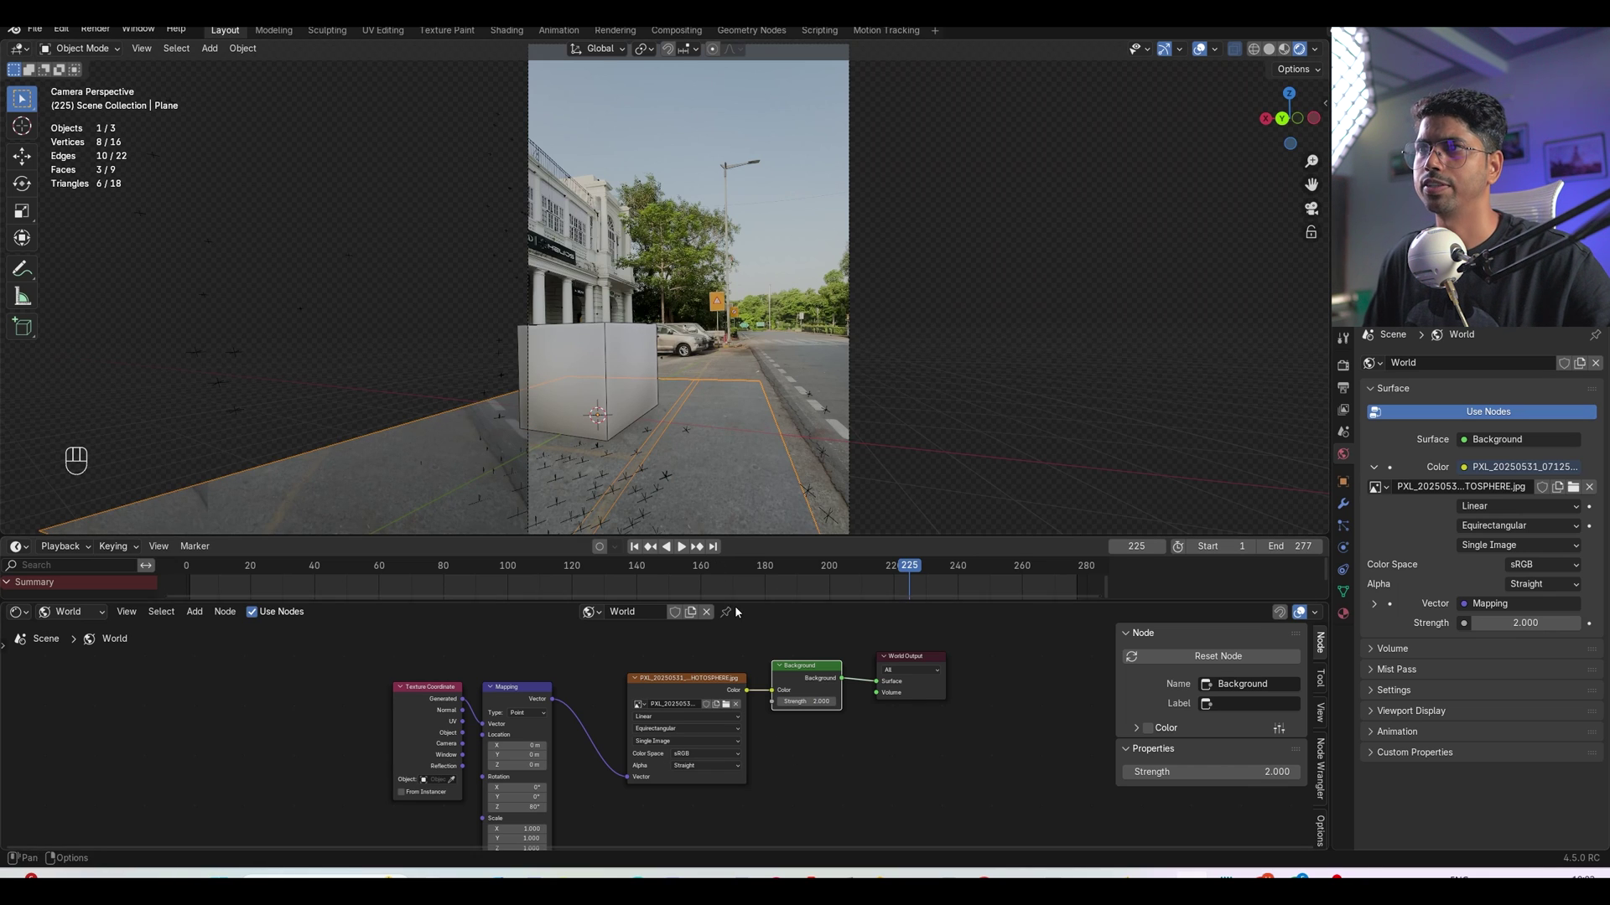
left_click_drag(734, 602, 737, 641)
Enlarge the 3D viewport, recentre the camera view, and switch to Rendered shading
left_click_drag(751, 539, 761, 600)
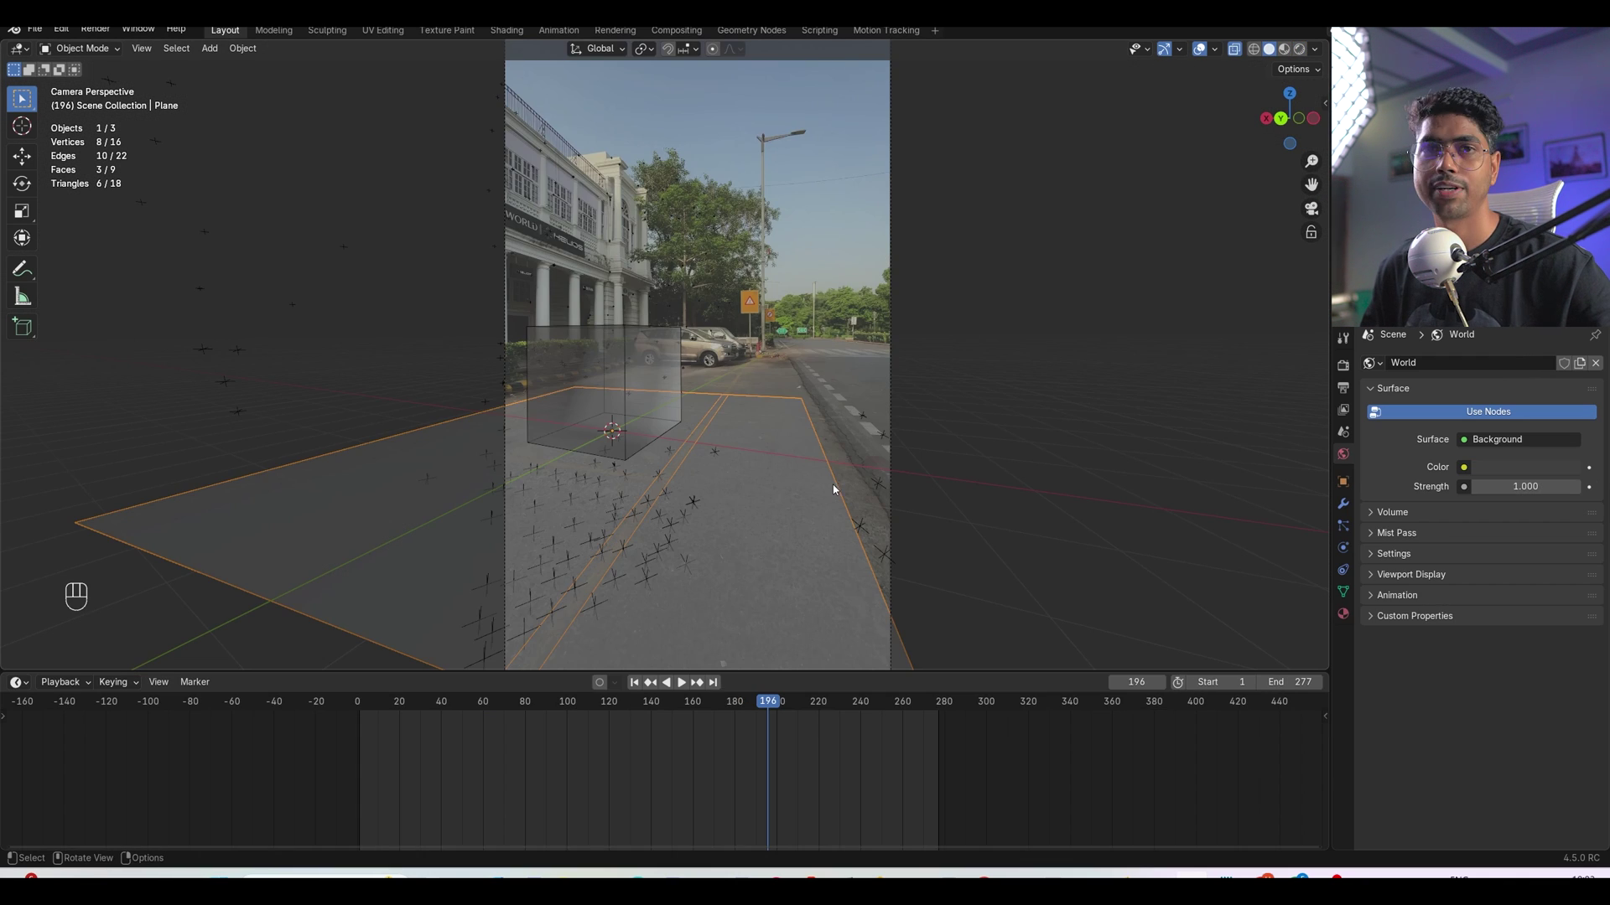
mouse_move(835, 487)
middle_mouse_down("shift")
mouse_move(841, 461)
mouse_move(847, 479)
middle_mouse_up("shift")
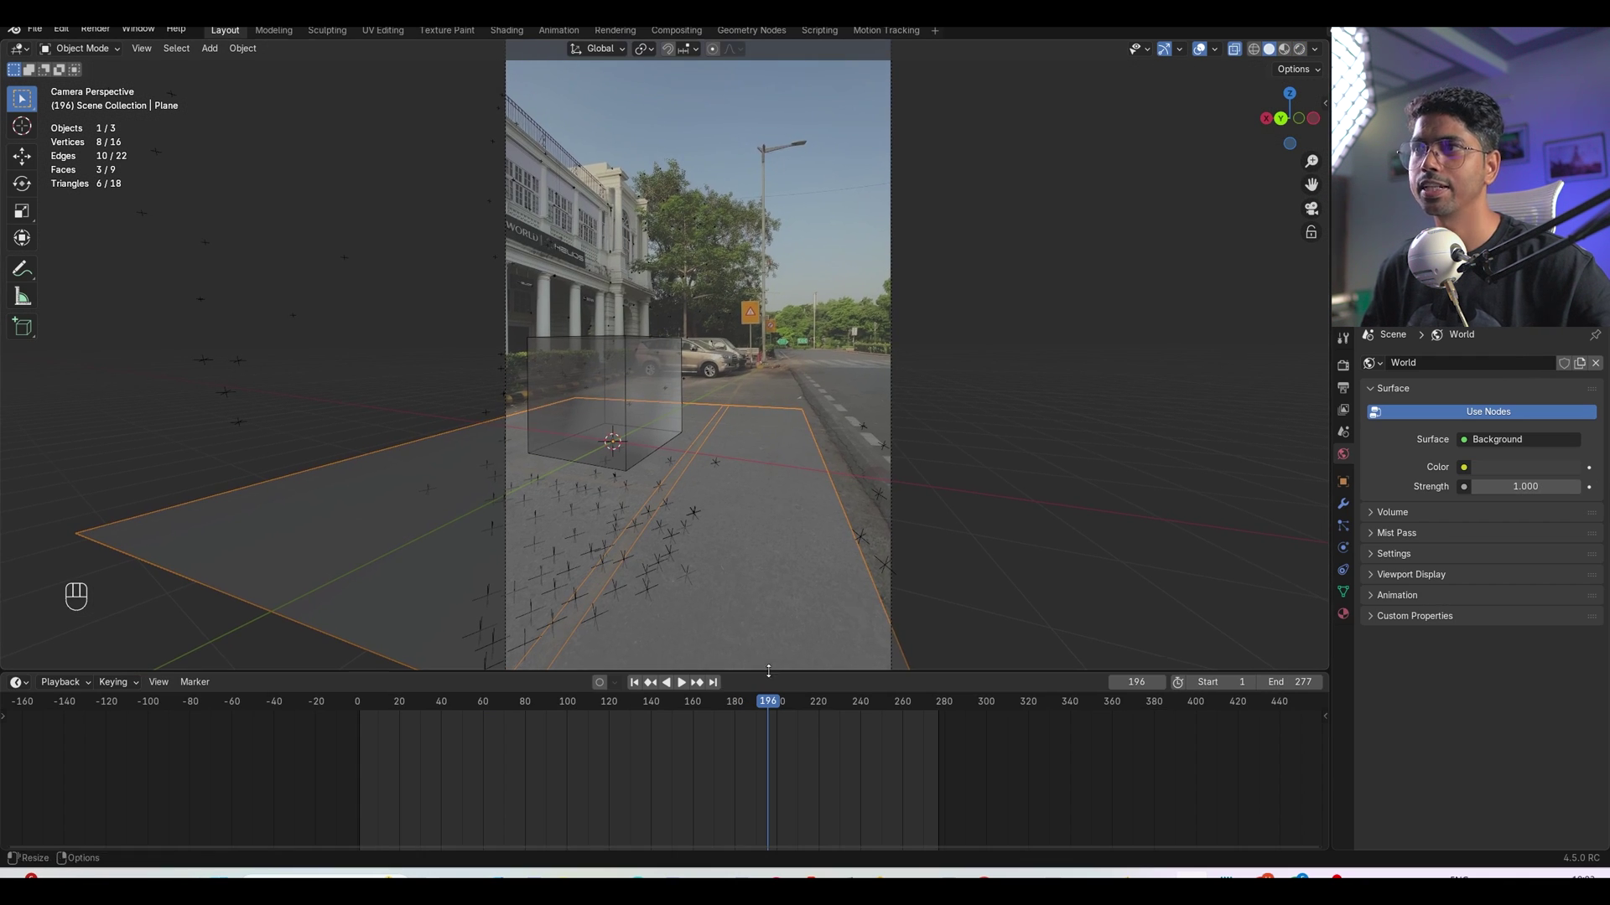
left_click_drag(768, 671, 763, 707)
left_click(1298, 49)
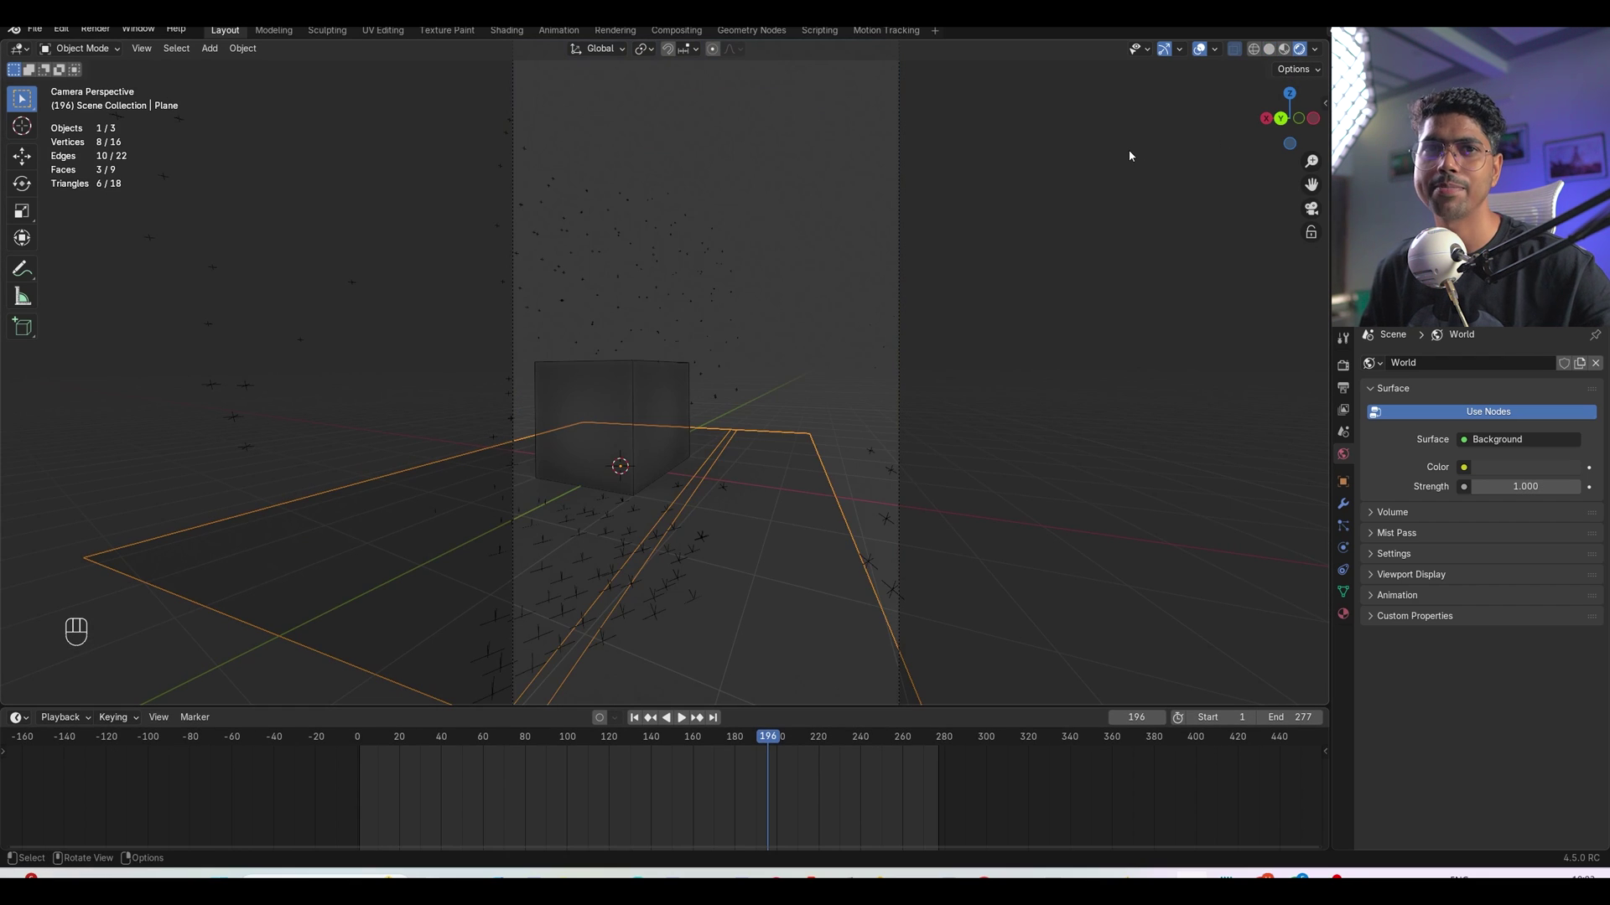
Load PXL_20250531_071258331.PHOTOSPHERE.jpg as the environment map from the Quick VFX Tools sidebar
key("n")
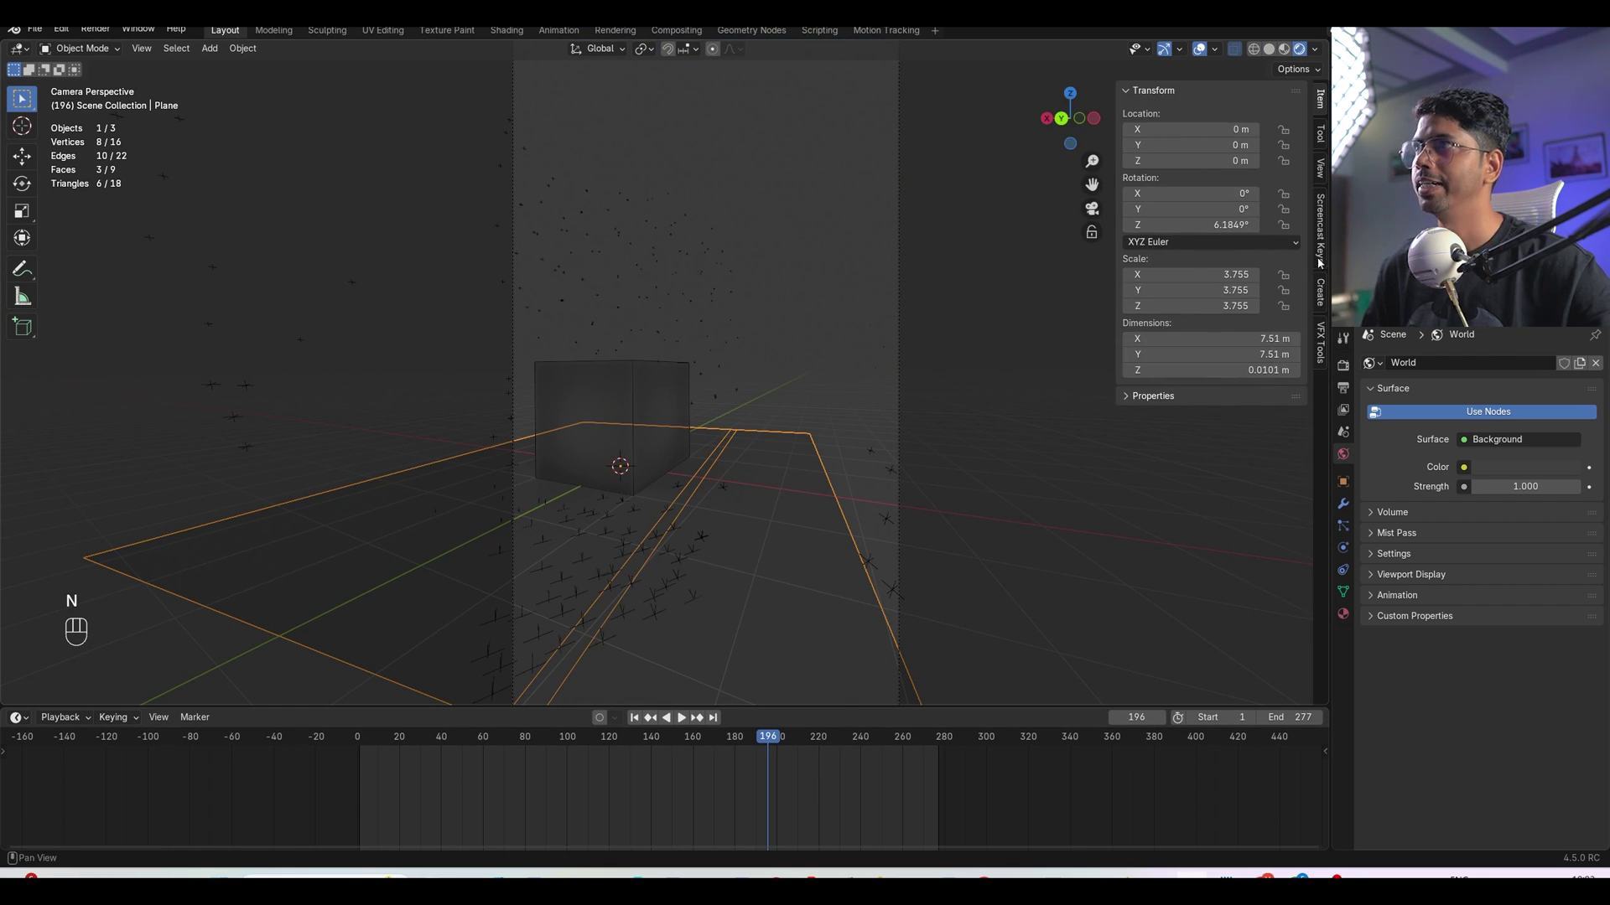
left_click(1322, 342)
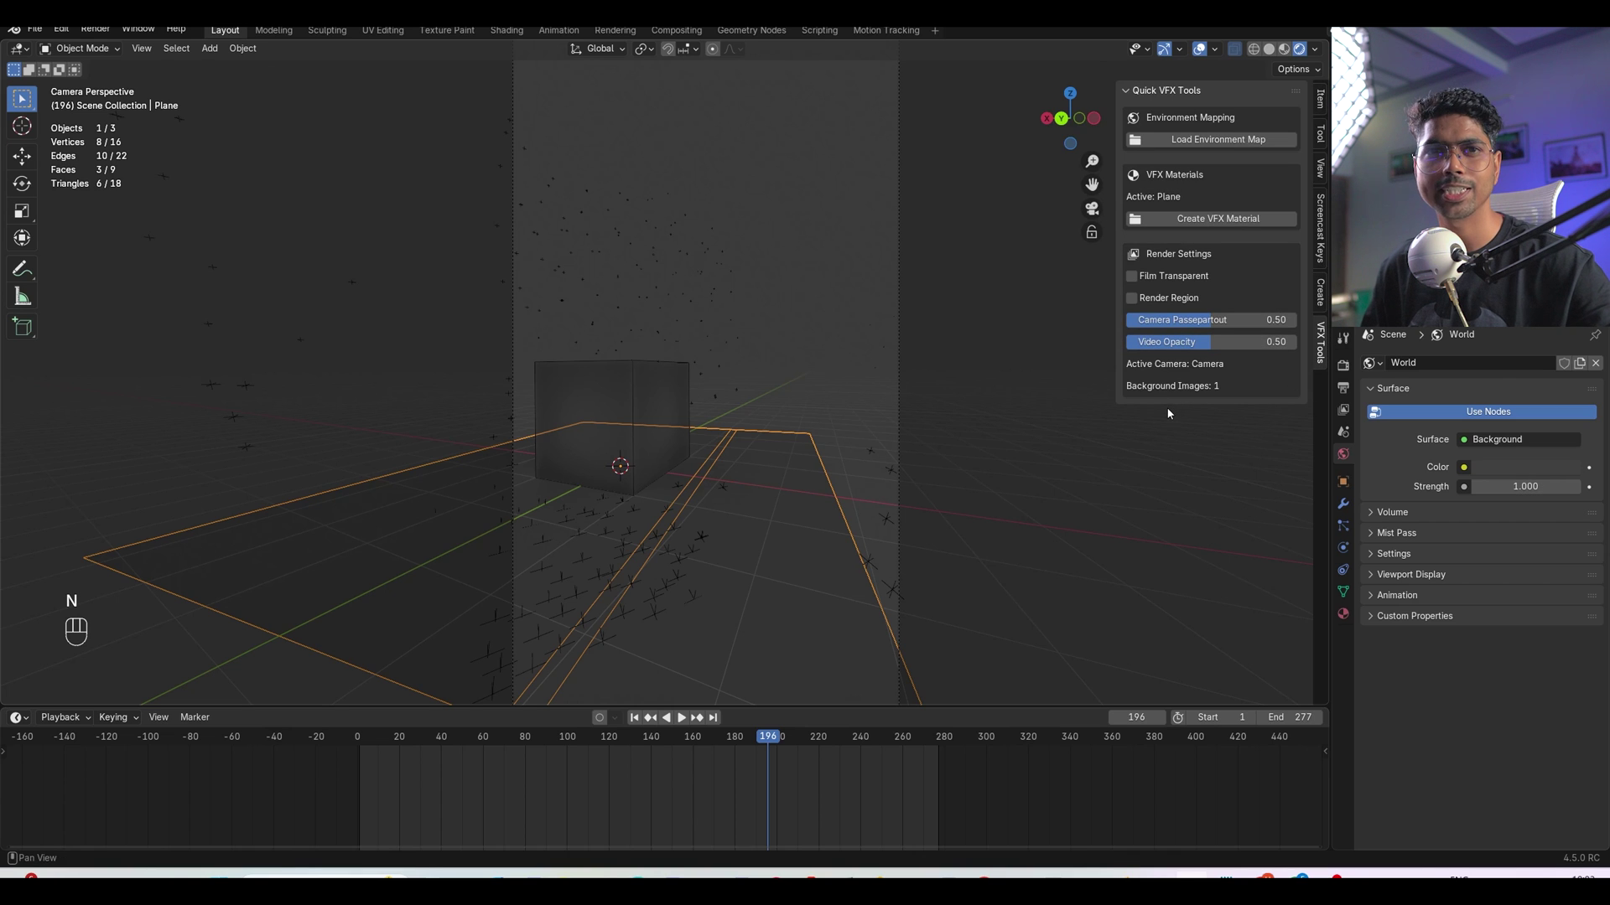
left_click(1218, 139)
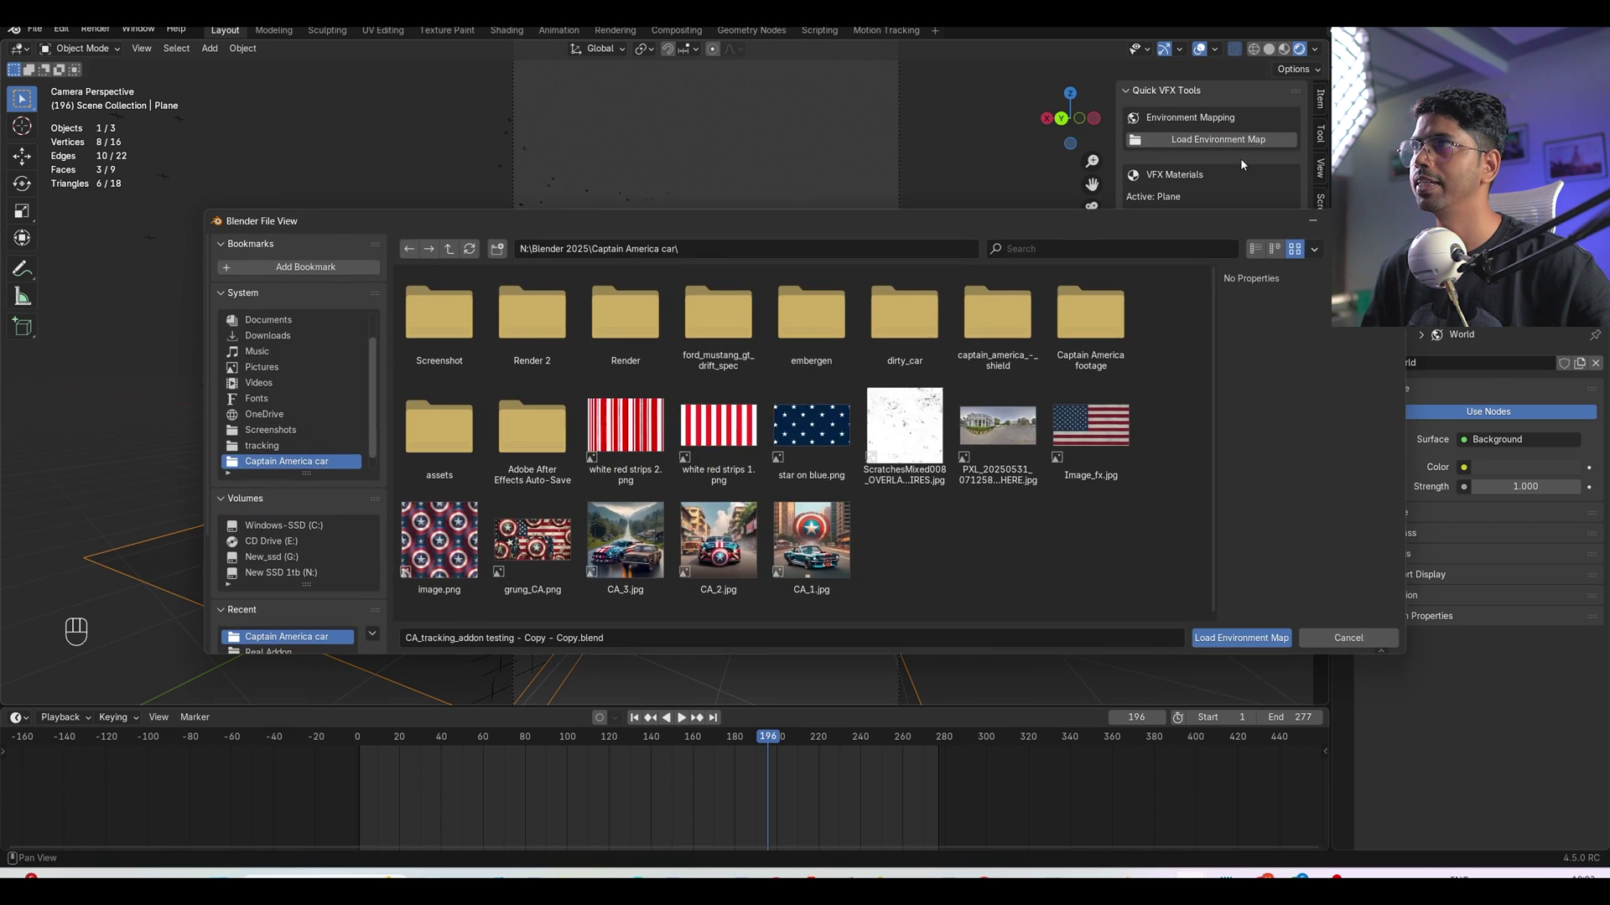
left_click(963, 479)
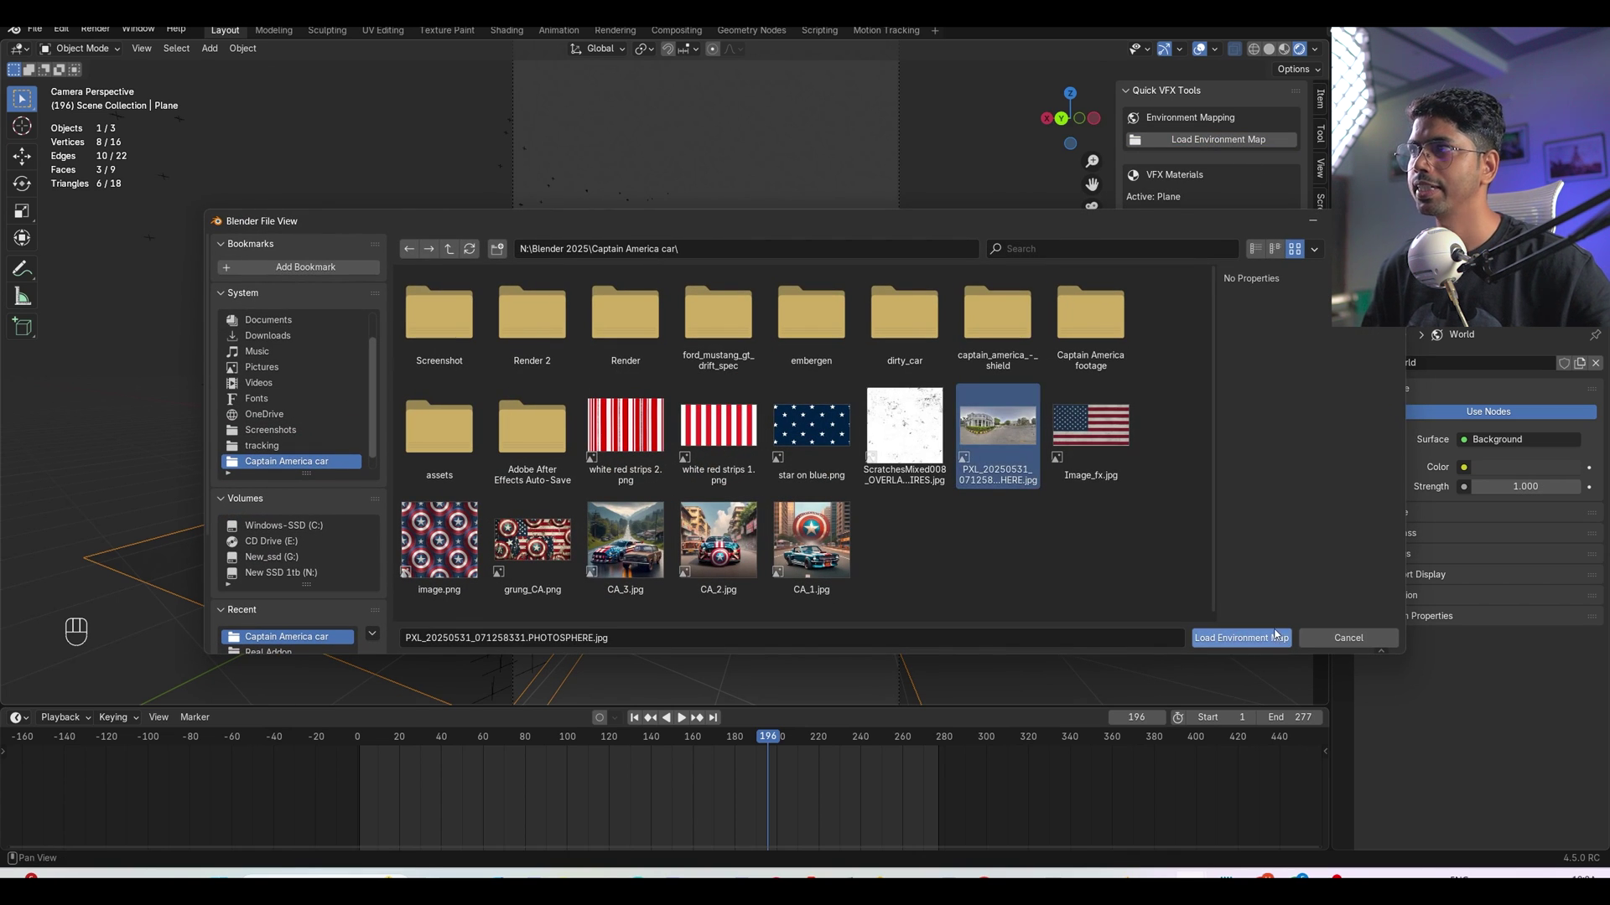
left_click(1275, 635)
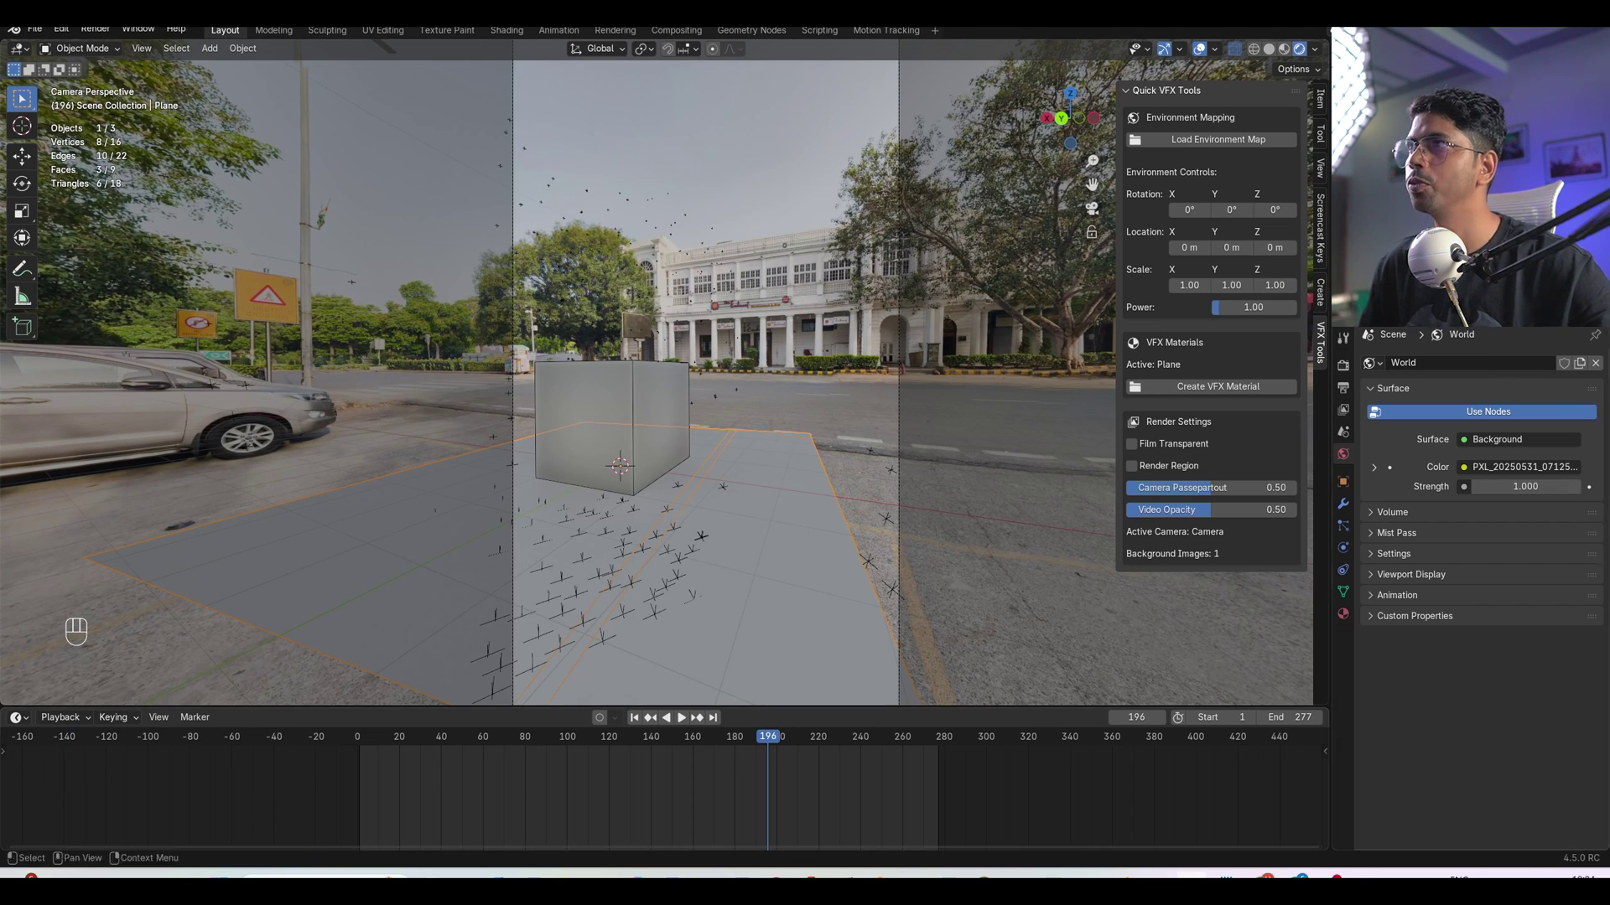
Rotate the environment about 76° around Z and play the animation to check alignment
left_click_drag(1275, 210, 1240, 210)
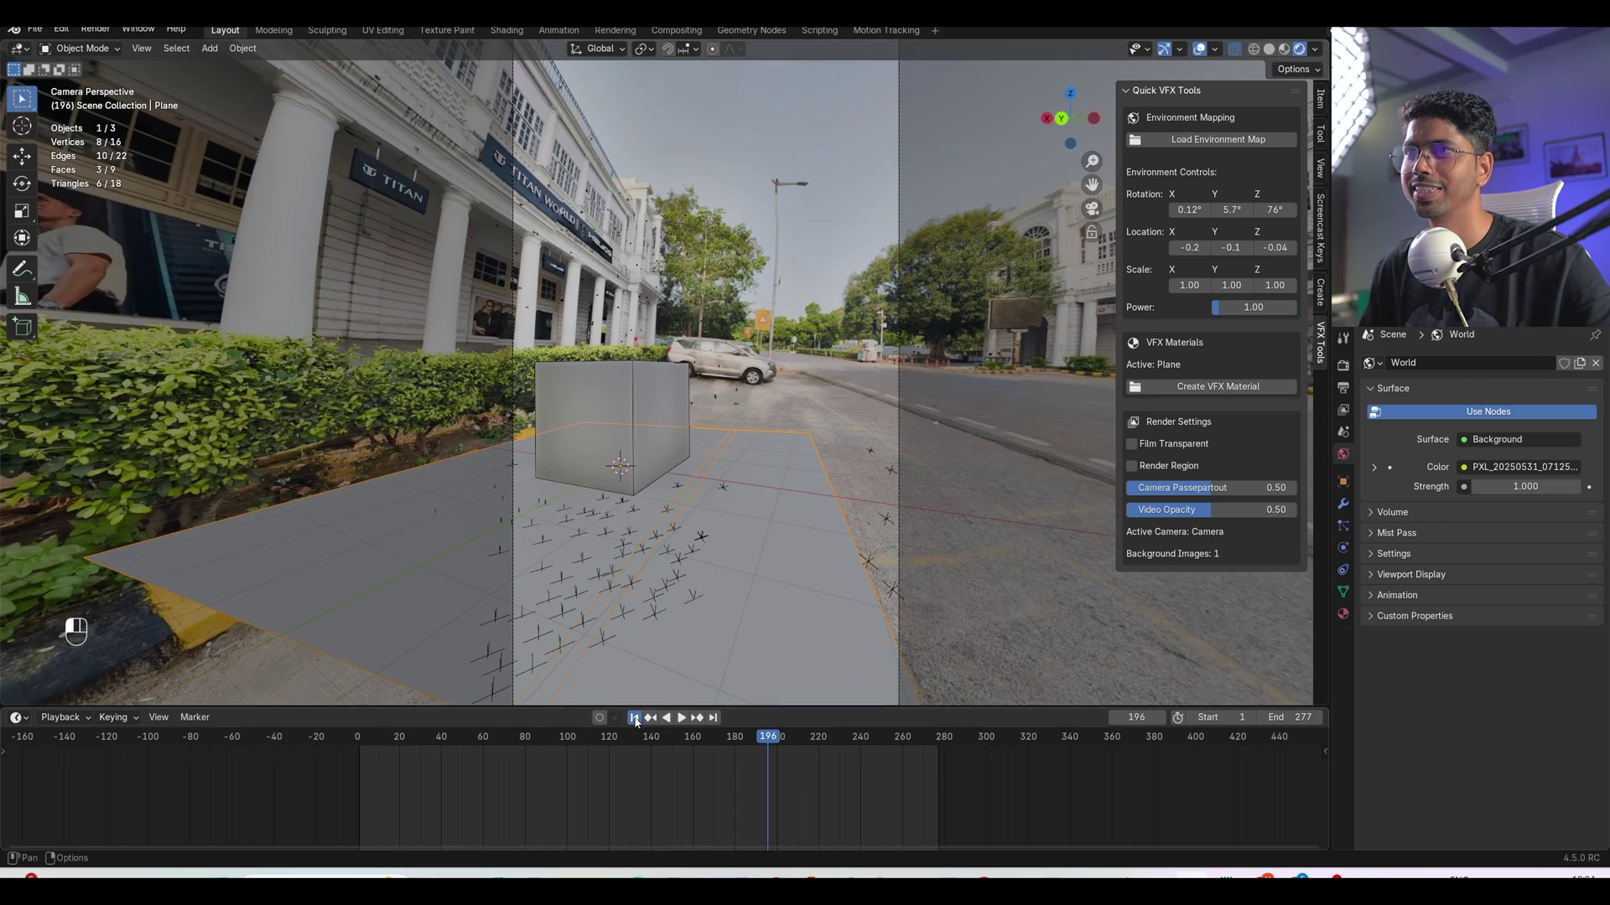
left_click(635, 718)
key("space")
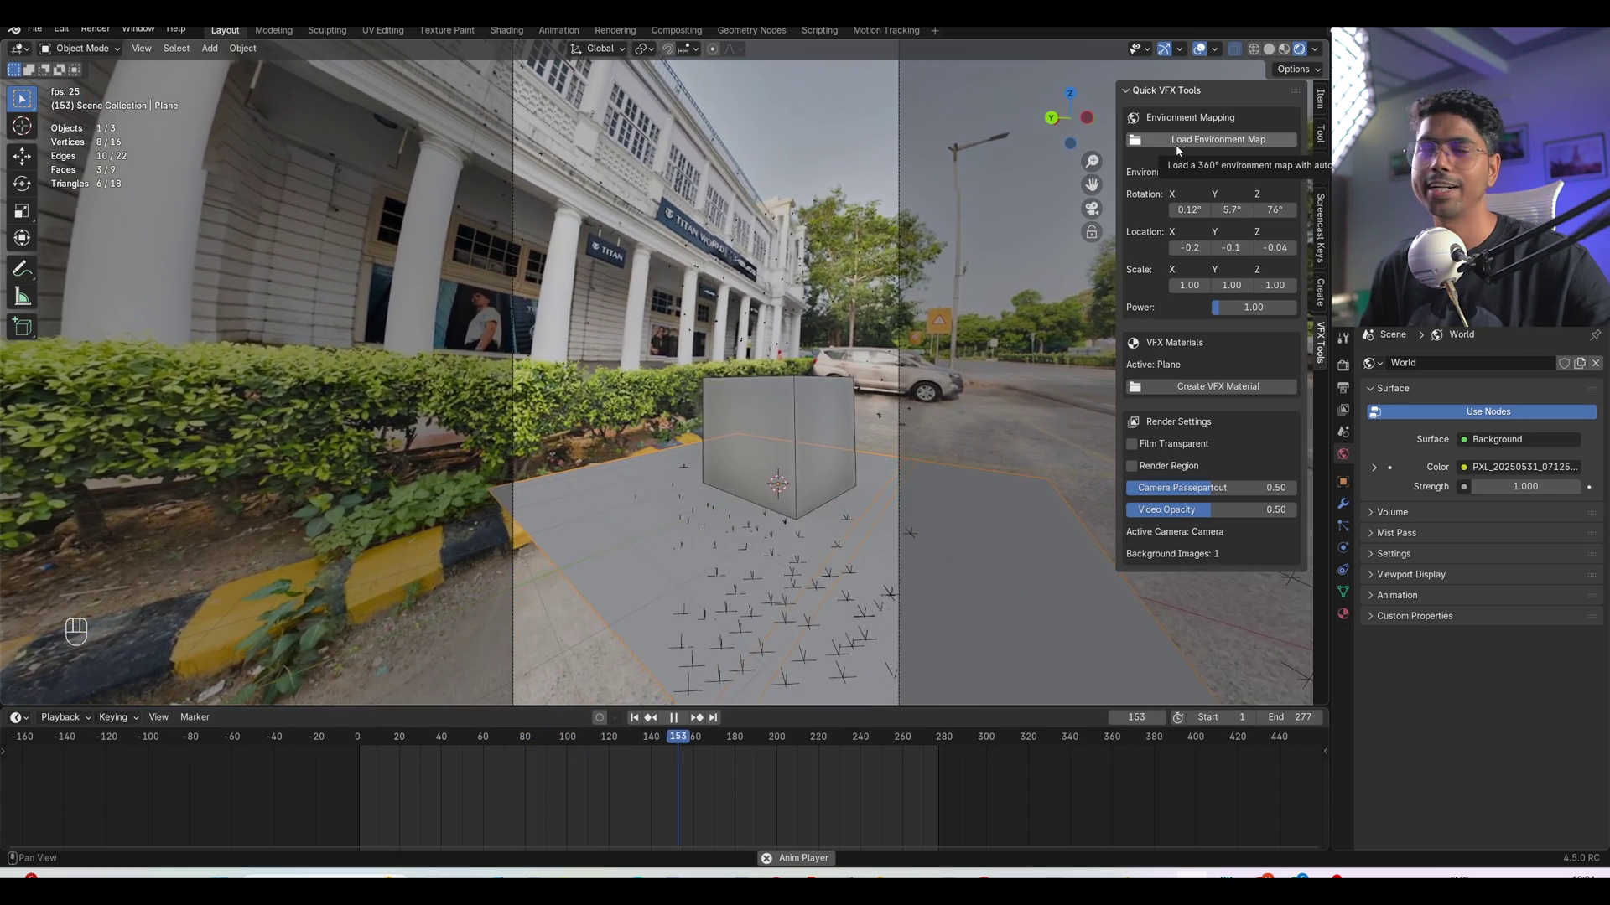
key("space")
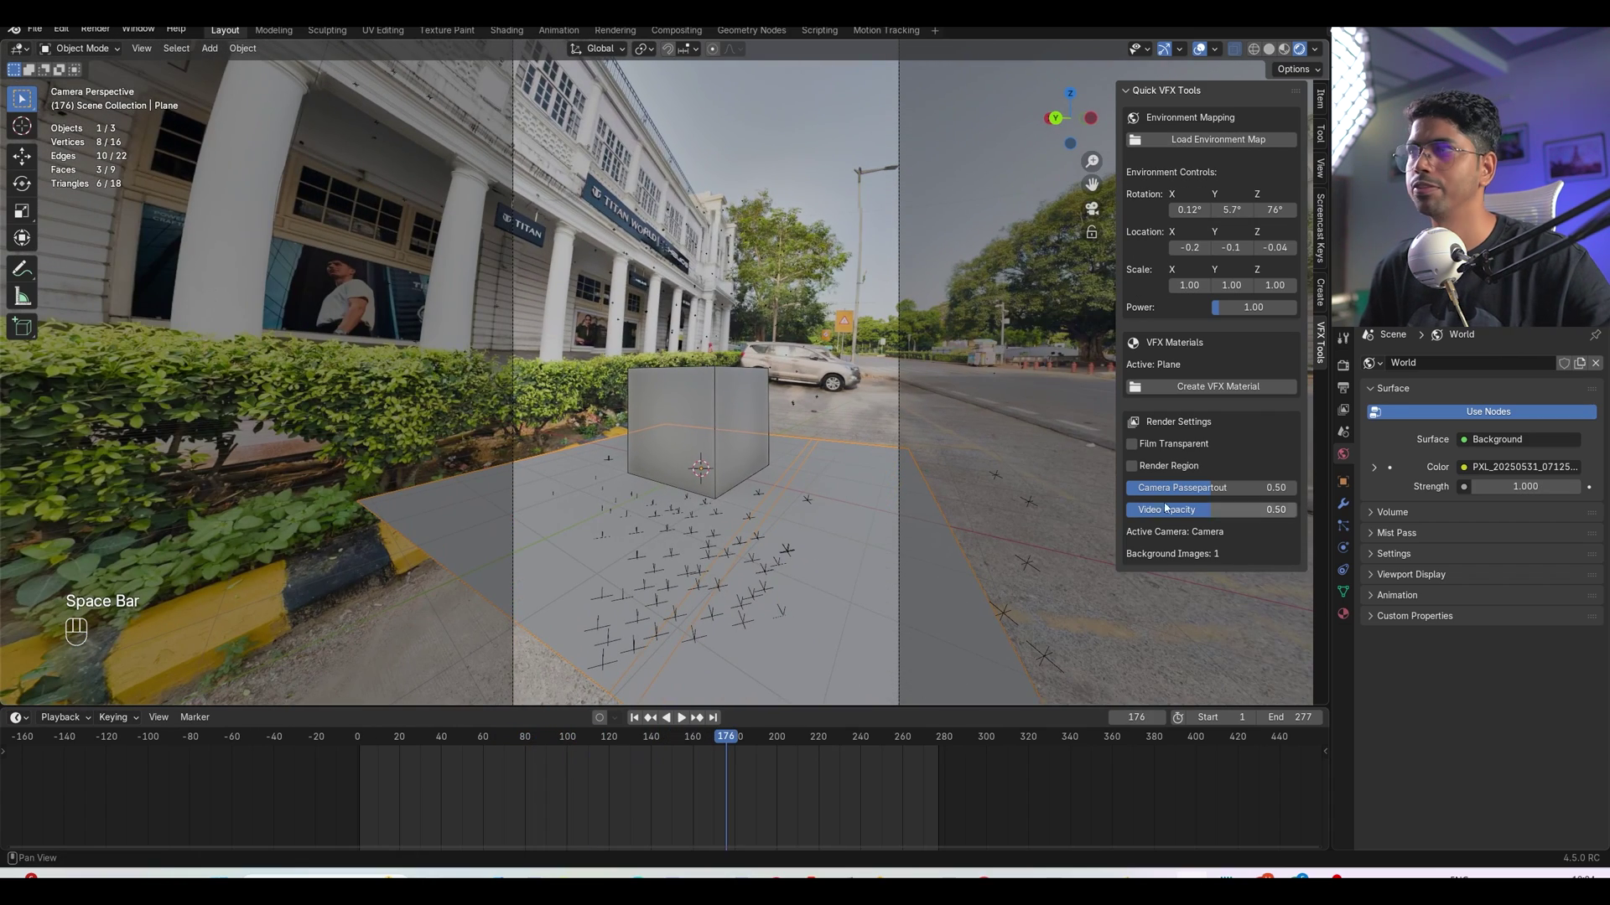
Toggle Film Transparent on and off to compare, leaving it enabled
left_click(1132, 445)
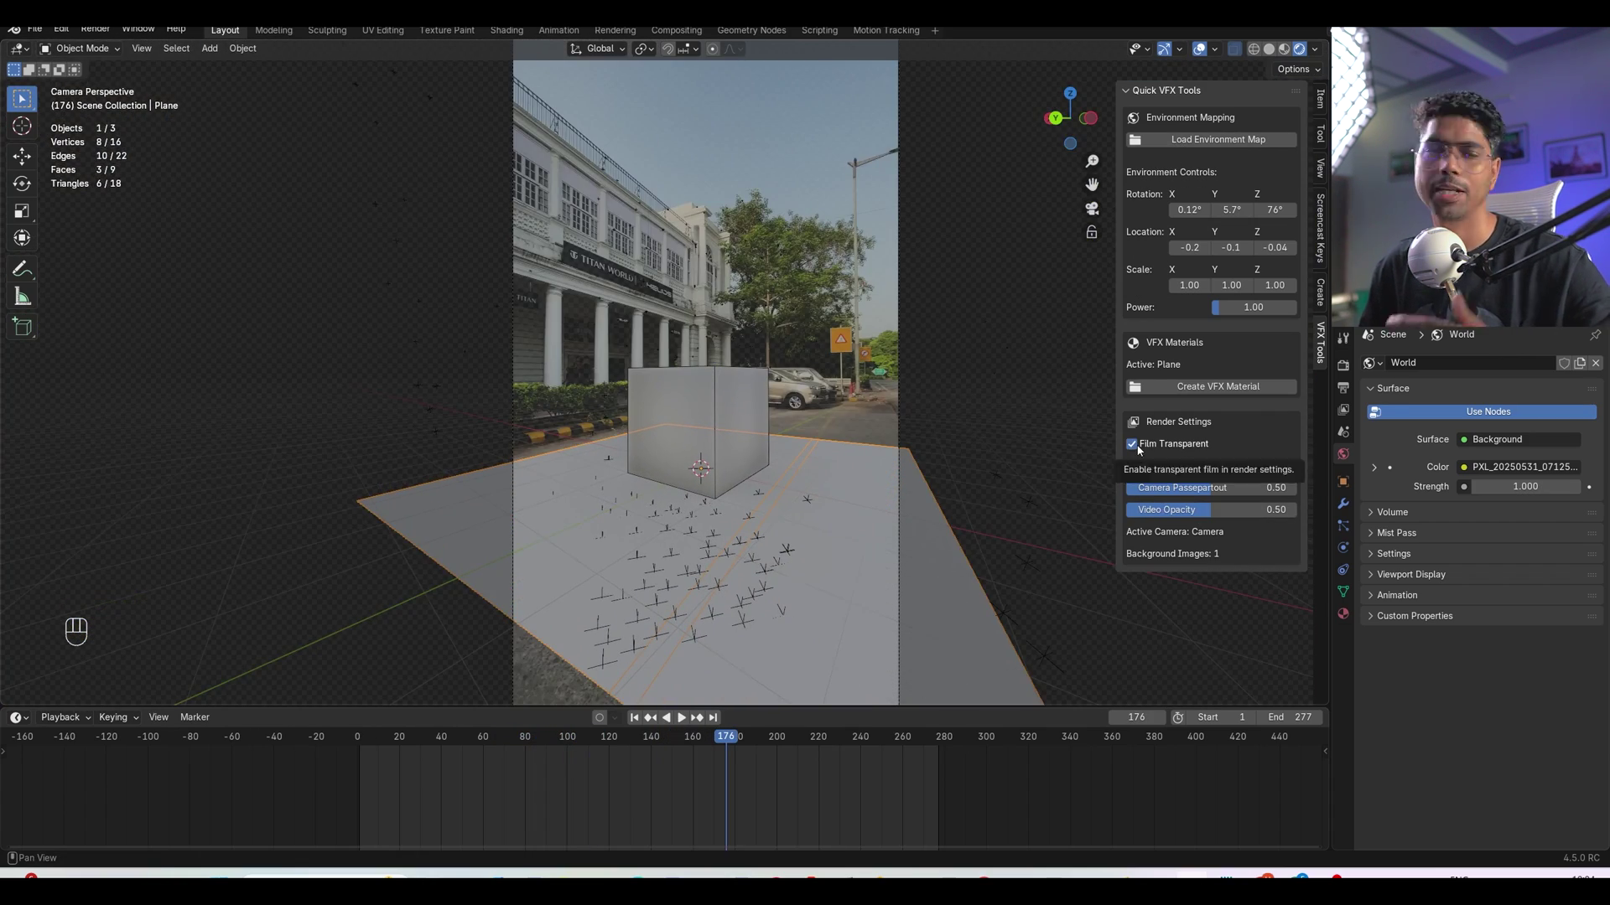
left_click(1136, 447)
left_click(1138, 447)
left_click(1137, 447)
left_click(1138, 447)
left_click(1138, 448)
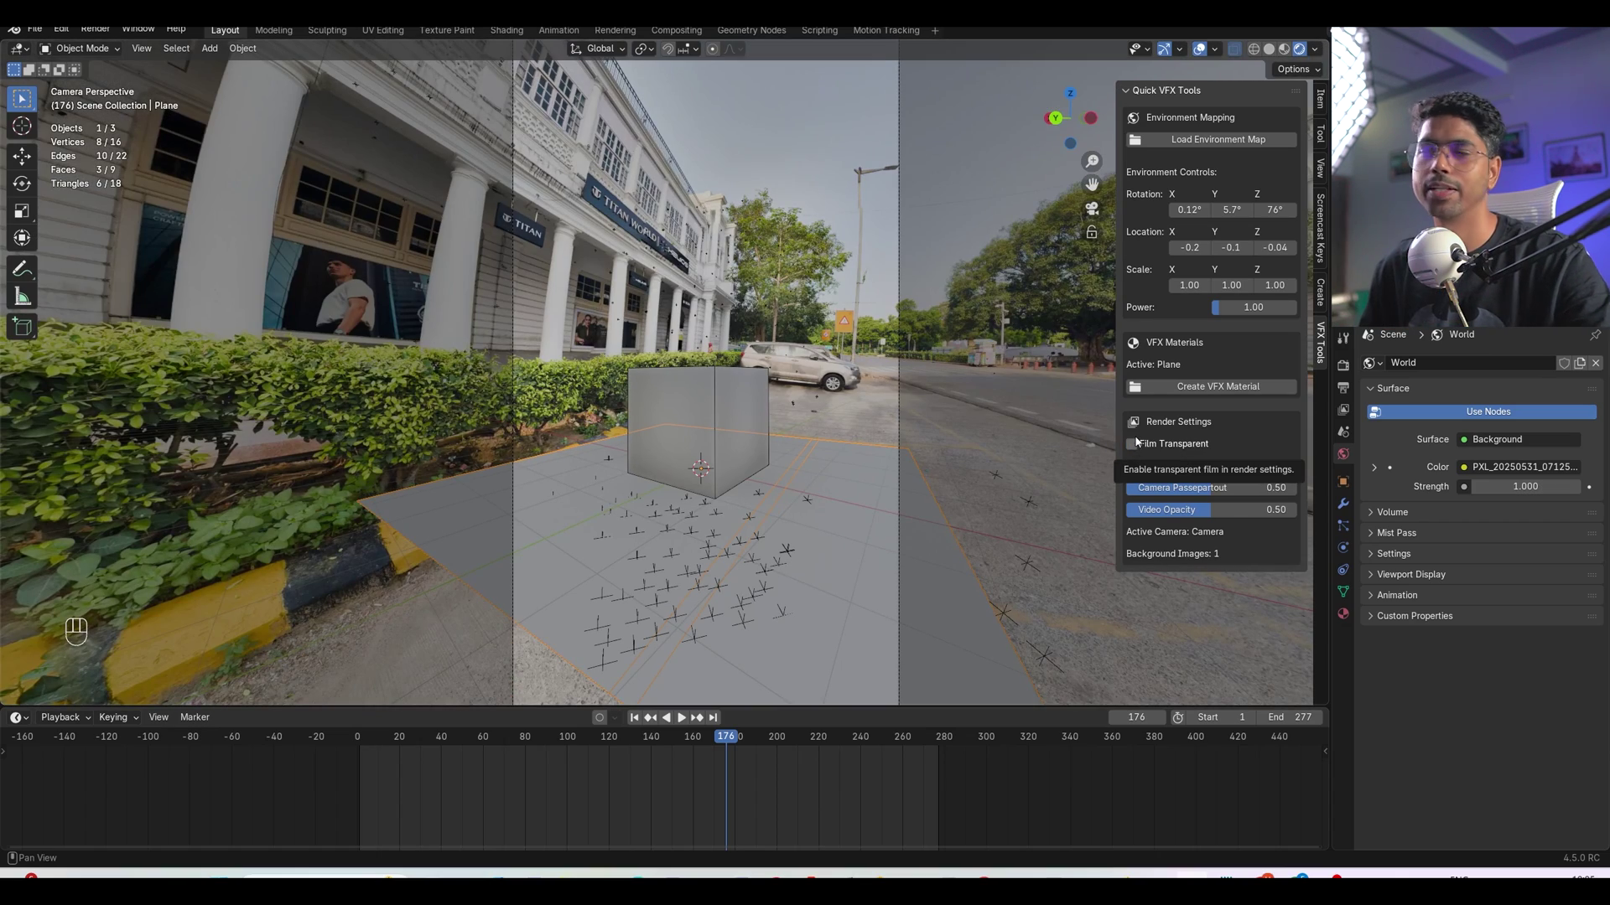
left_click(1131, 445)
left_click(1132, 445)
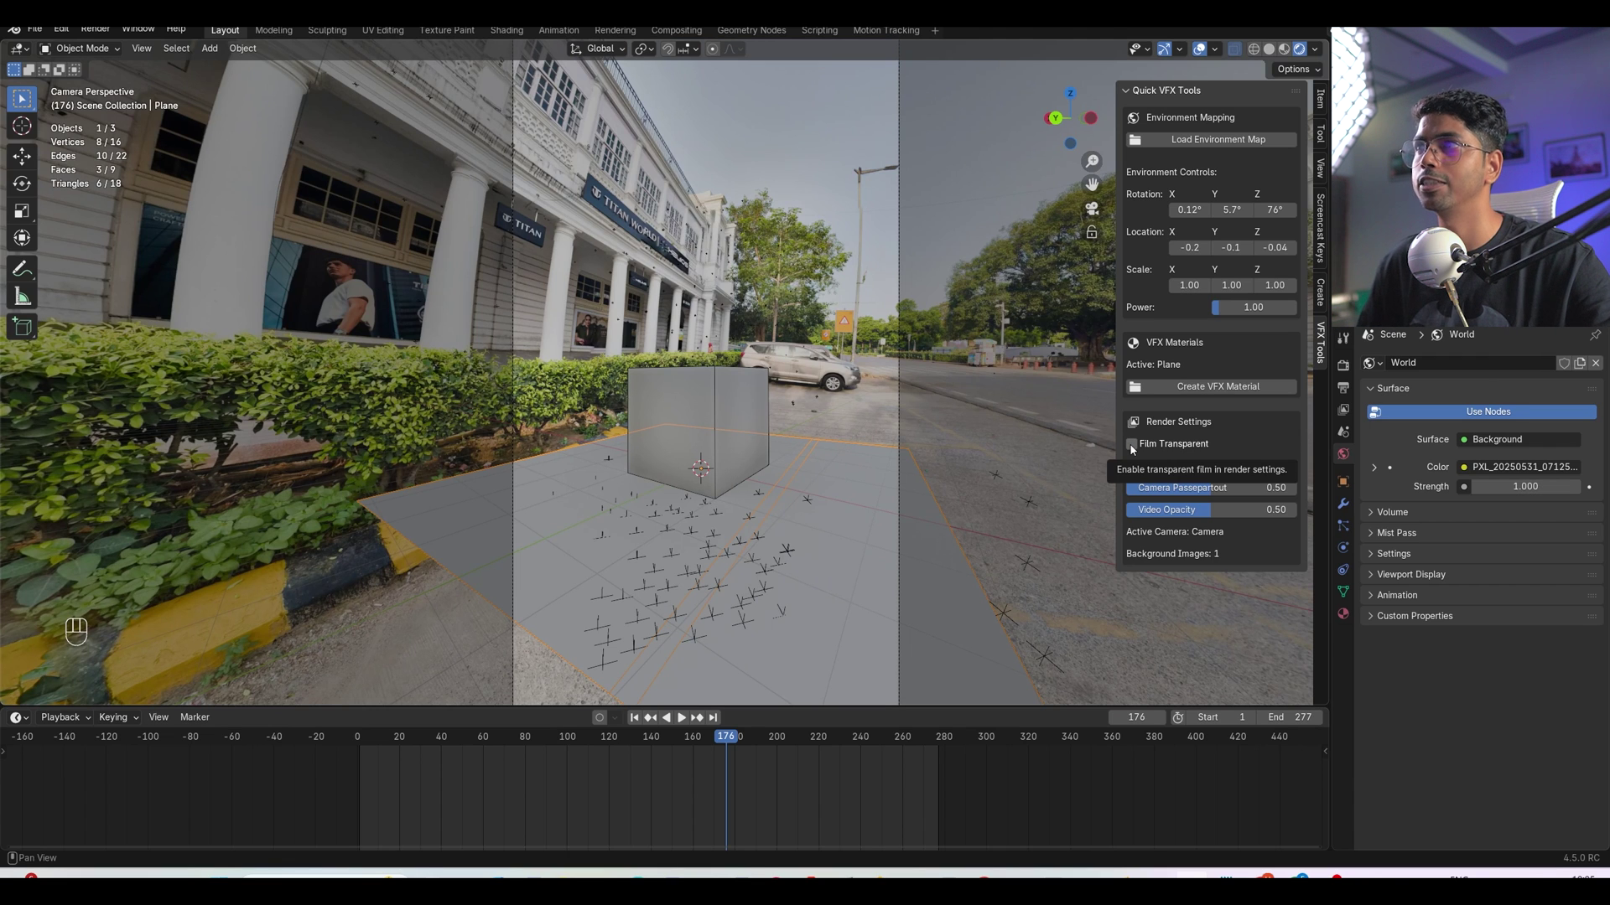
left_click(1131, 445)
left_click(1132, 445)
left_click(1132, 445)
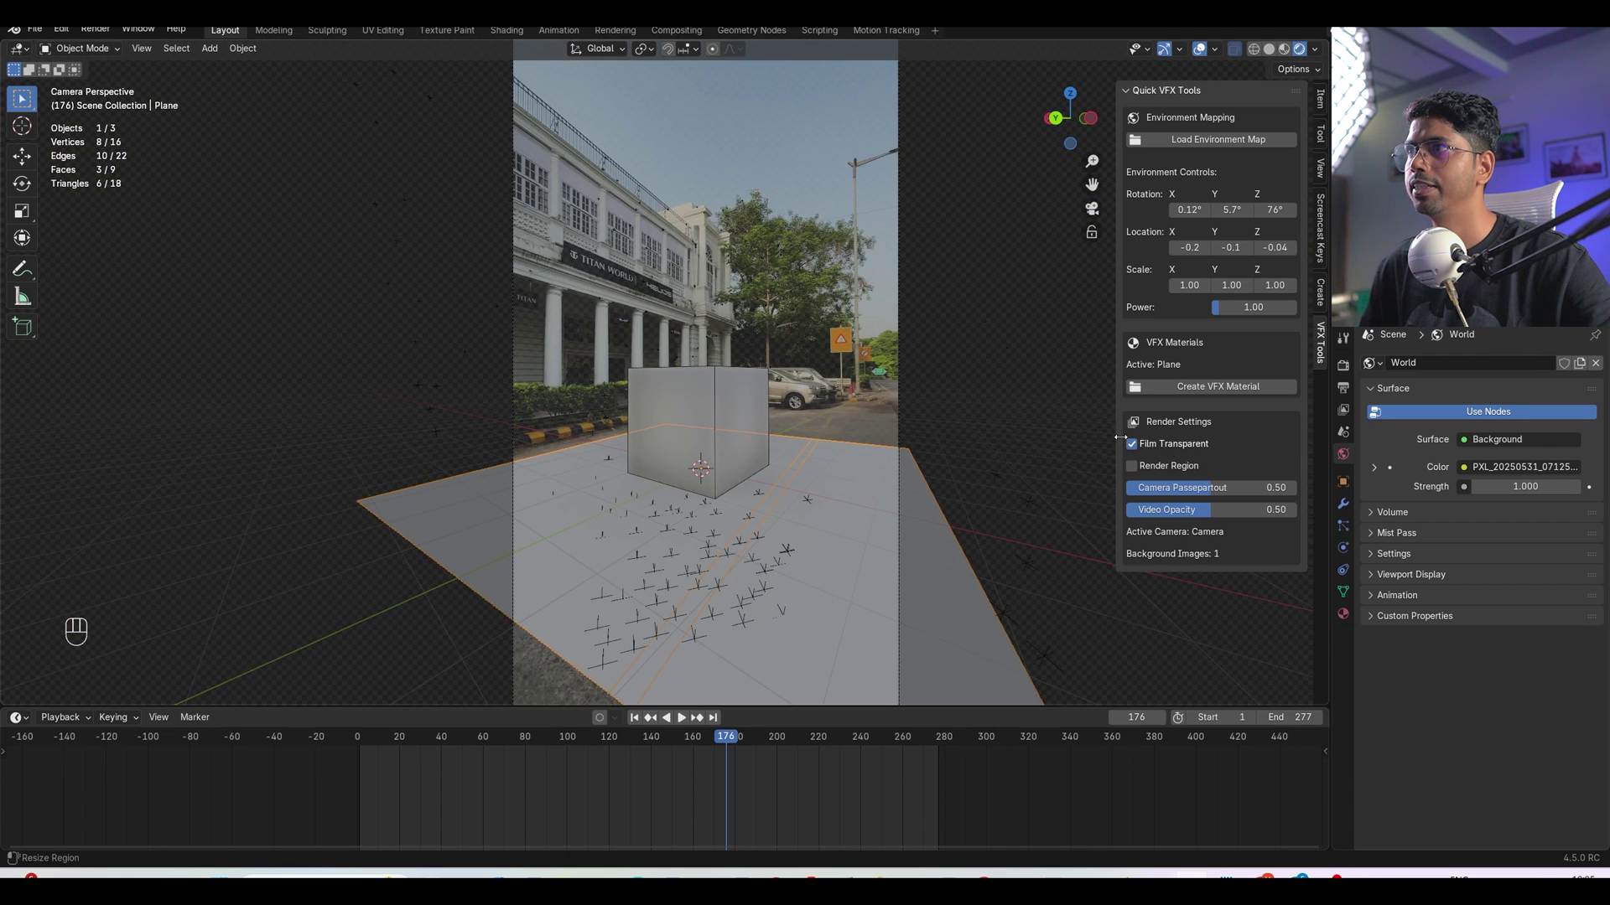
Set Video Opacity to 1.00 so the street footage shows fully behind the cube
scroll(564, 327, "up", 6)
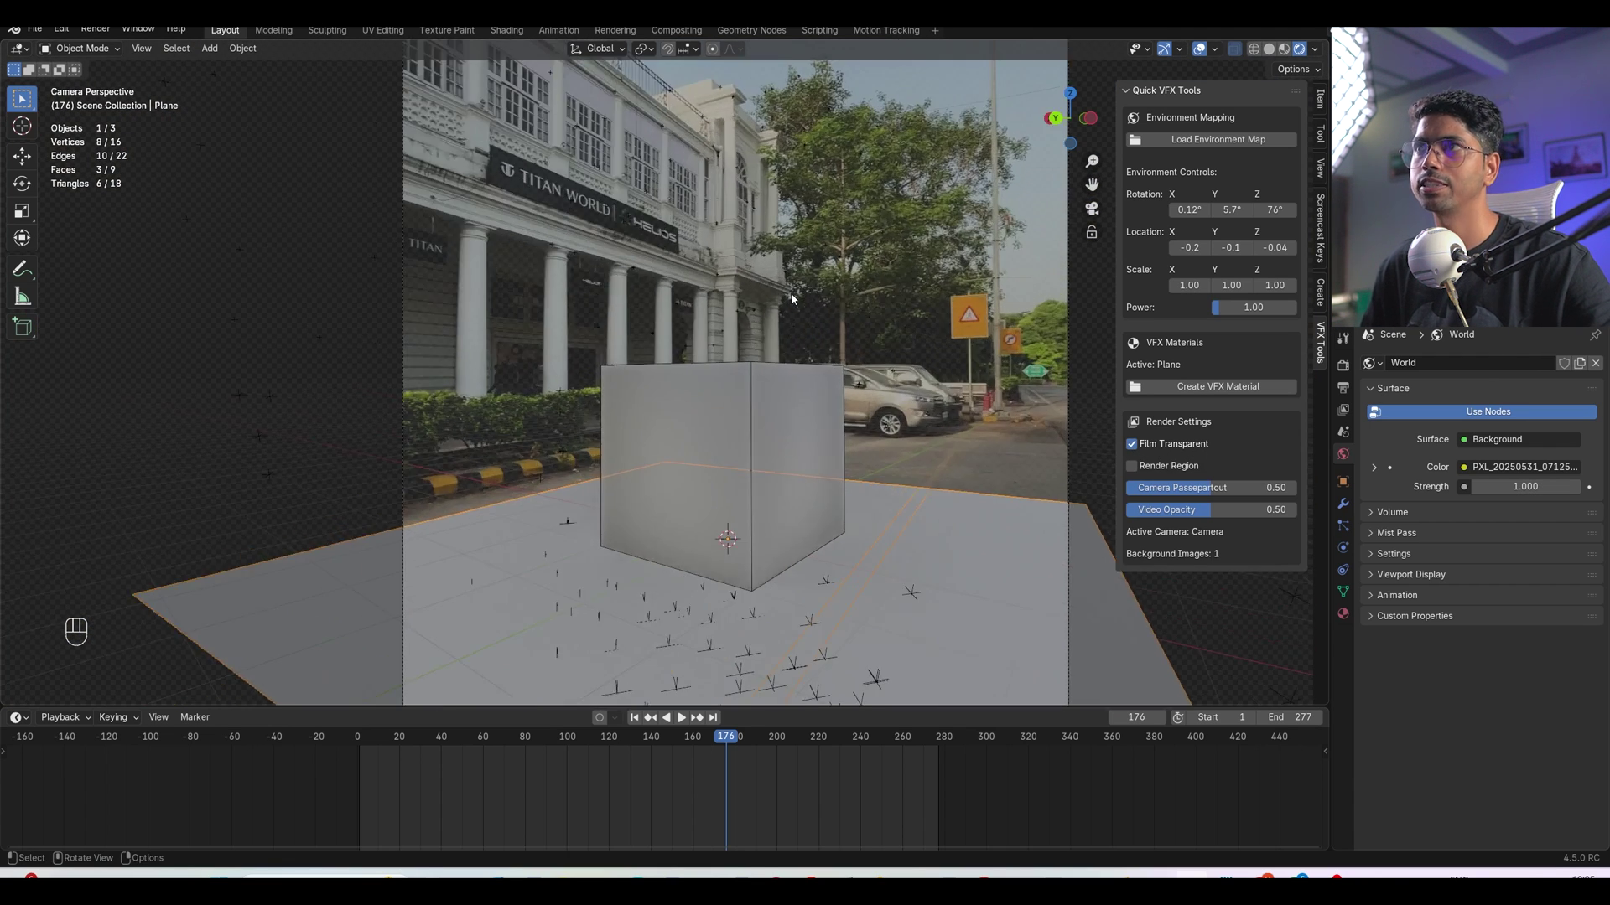
scroll(563, 324, "up", 4)
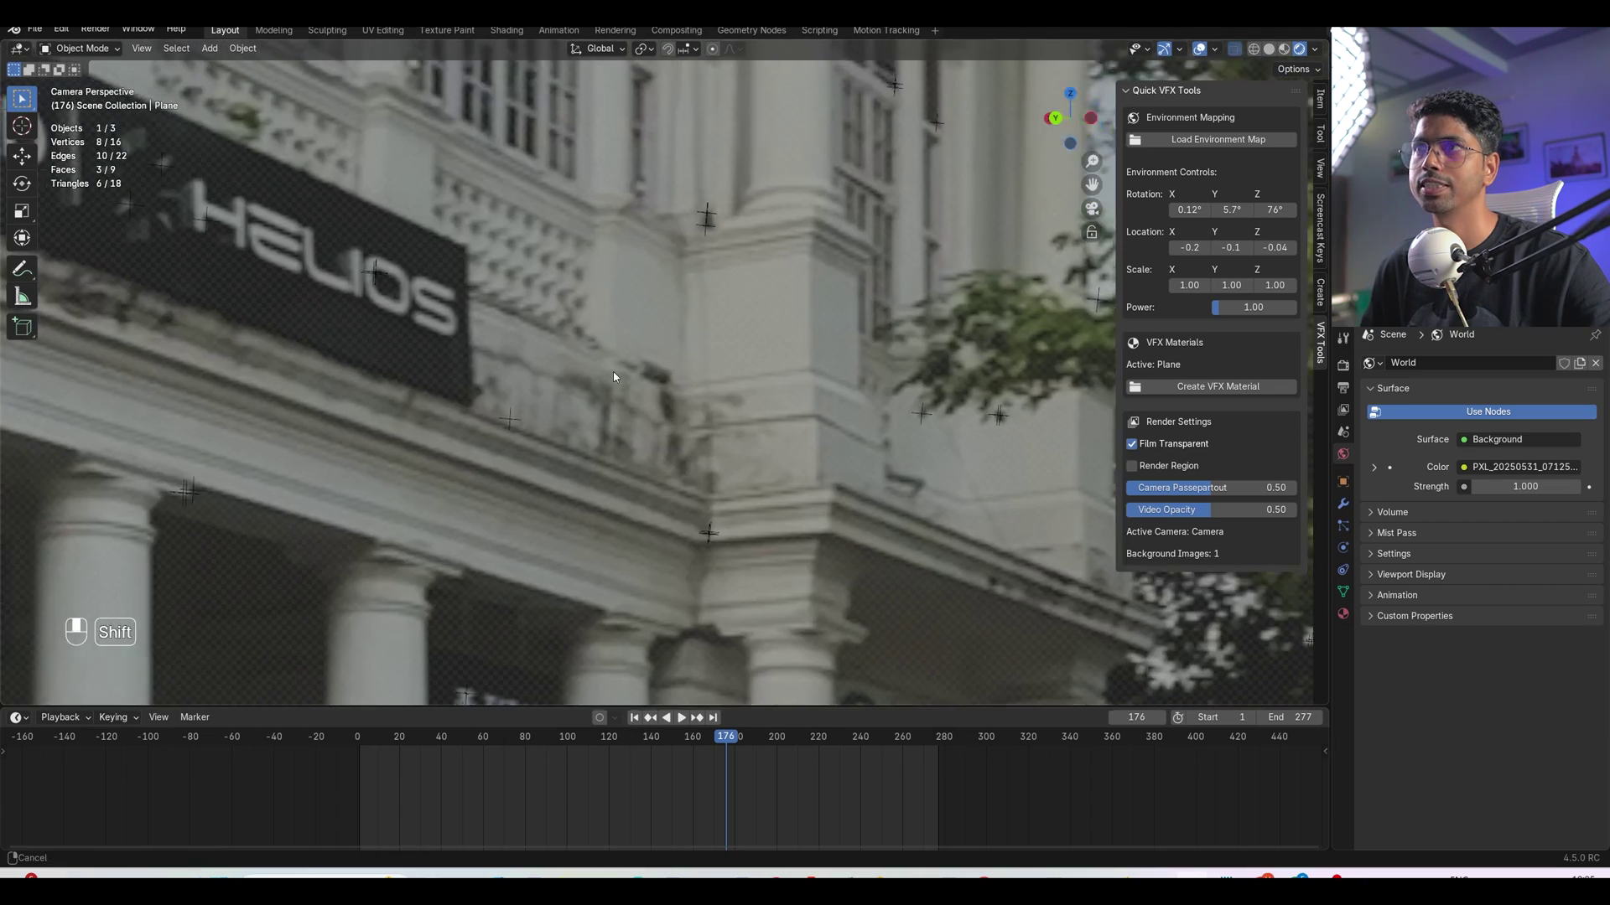
middle_click_drag(453, 352, 969, 455, "shift")
left_click_drag(1232, 510, 1298, 510)
scroll(800, 491, "down", 10)
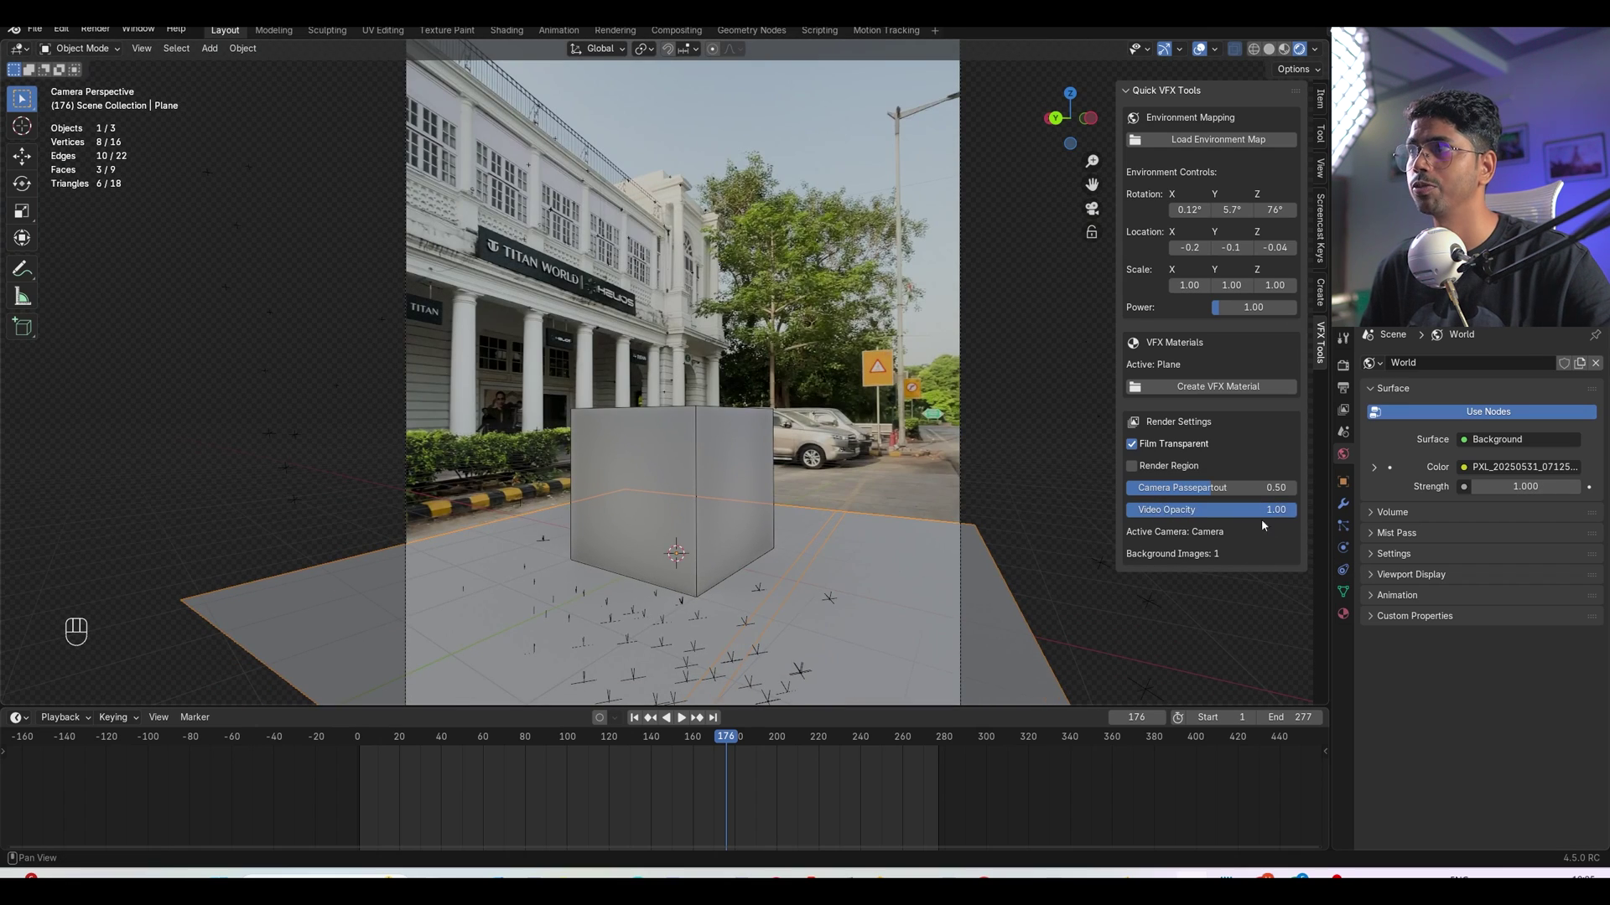
scroll(860, 501, "down", 4)
scroll(796, 553, "up", 2)
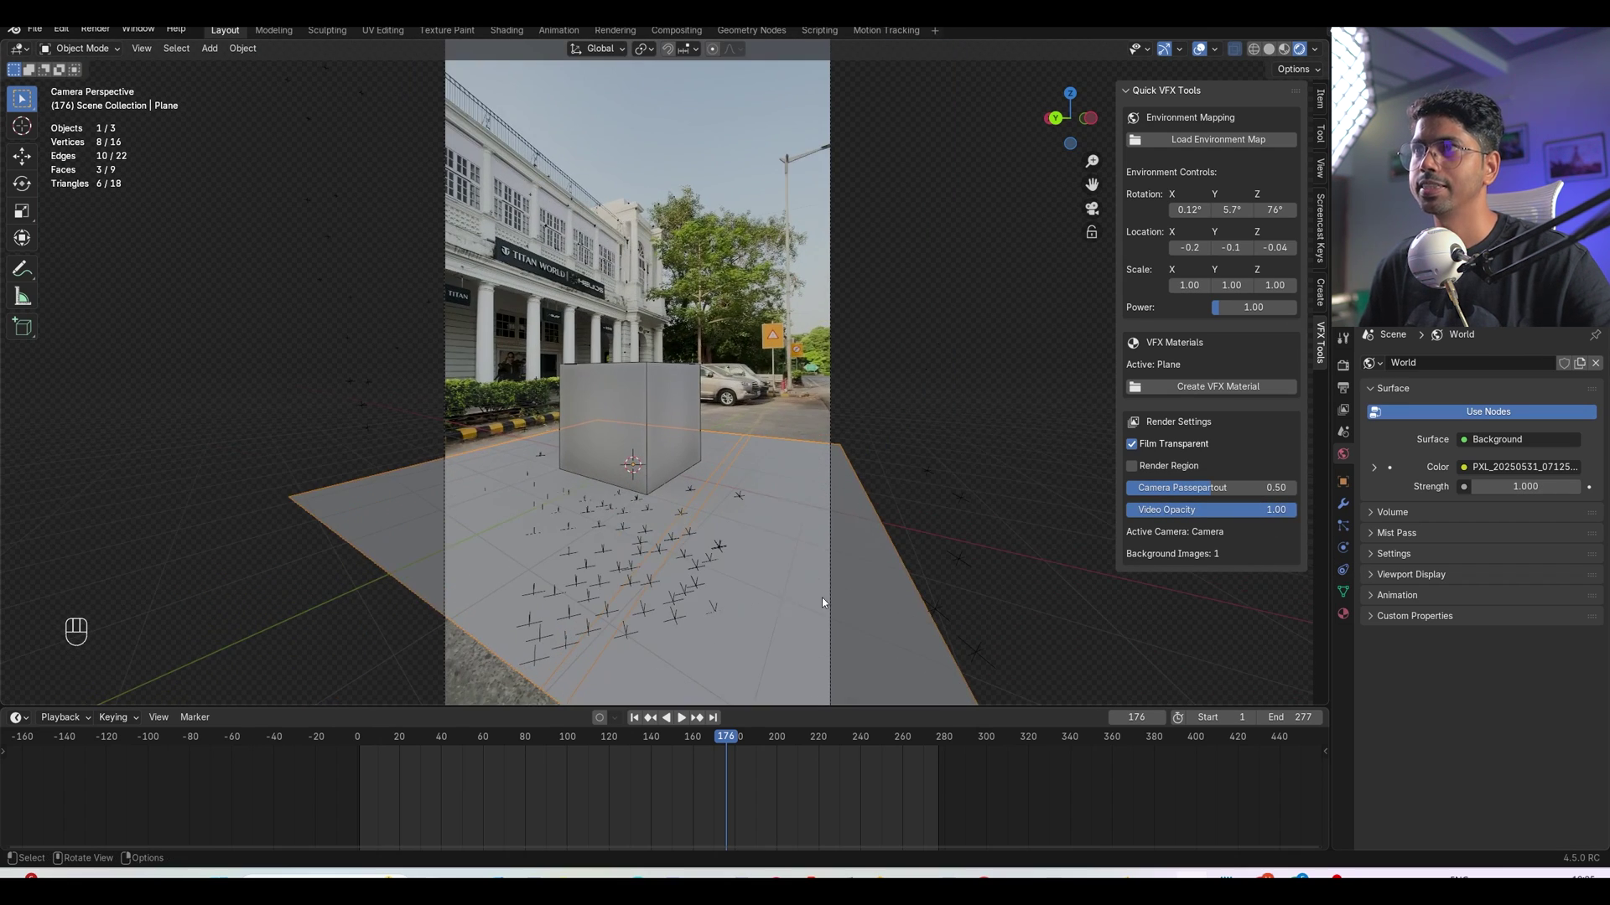
Create a video material for the ground plane from CA_MUSTANG_VFX.mp4
left_click(1201, 388)
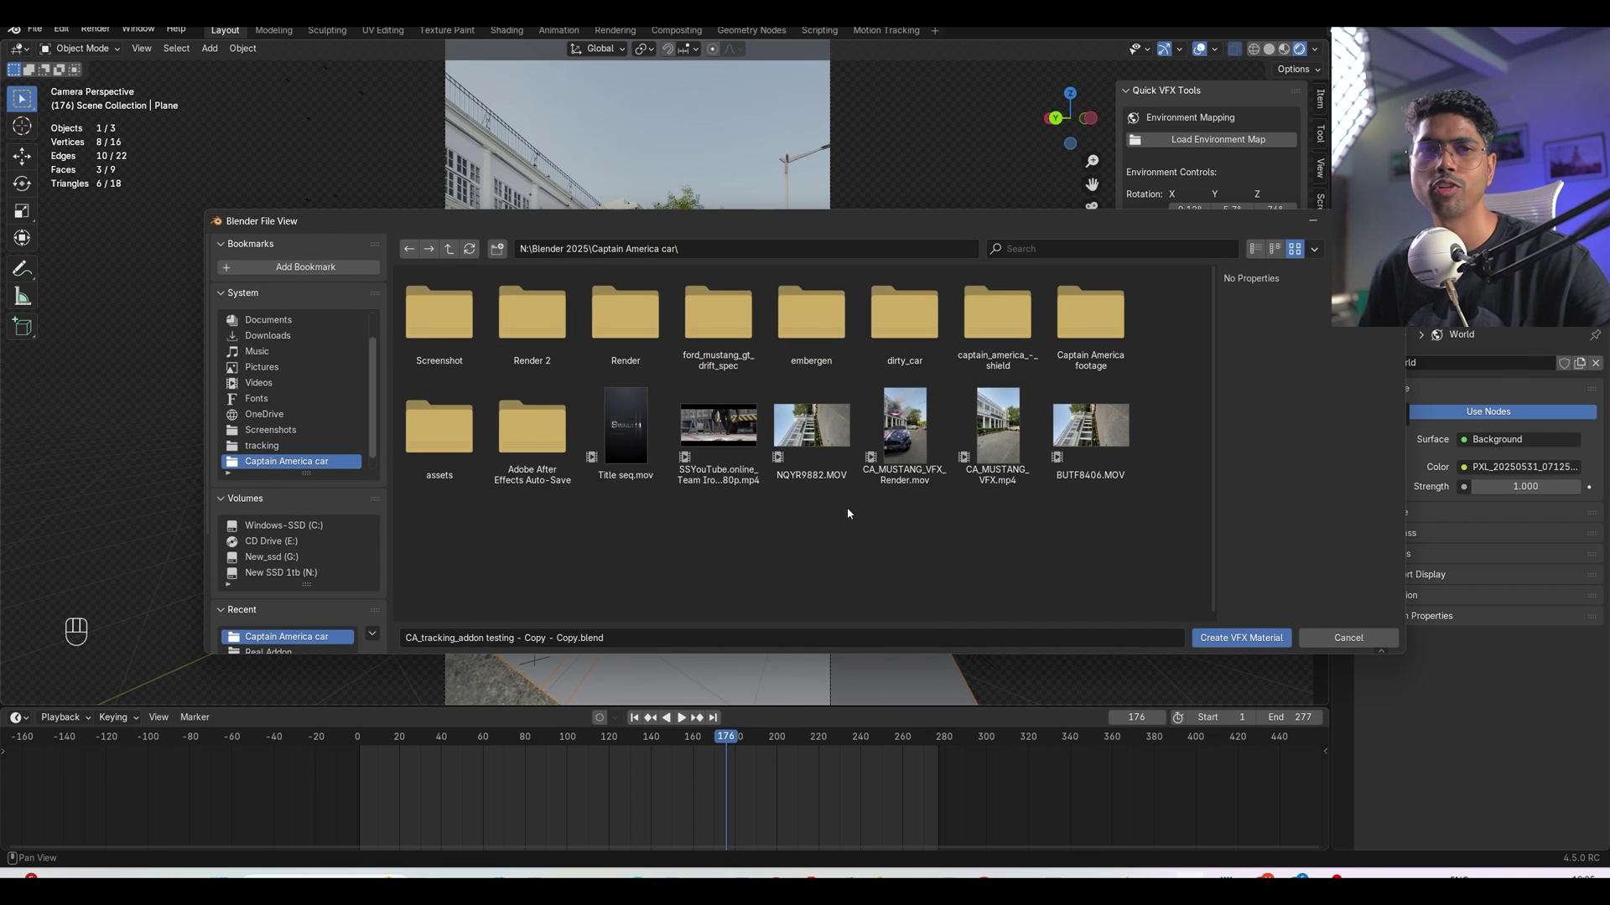
left_click(989, 444)
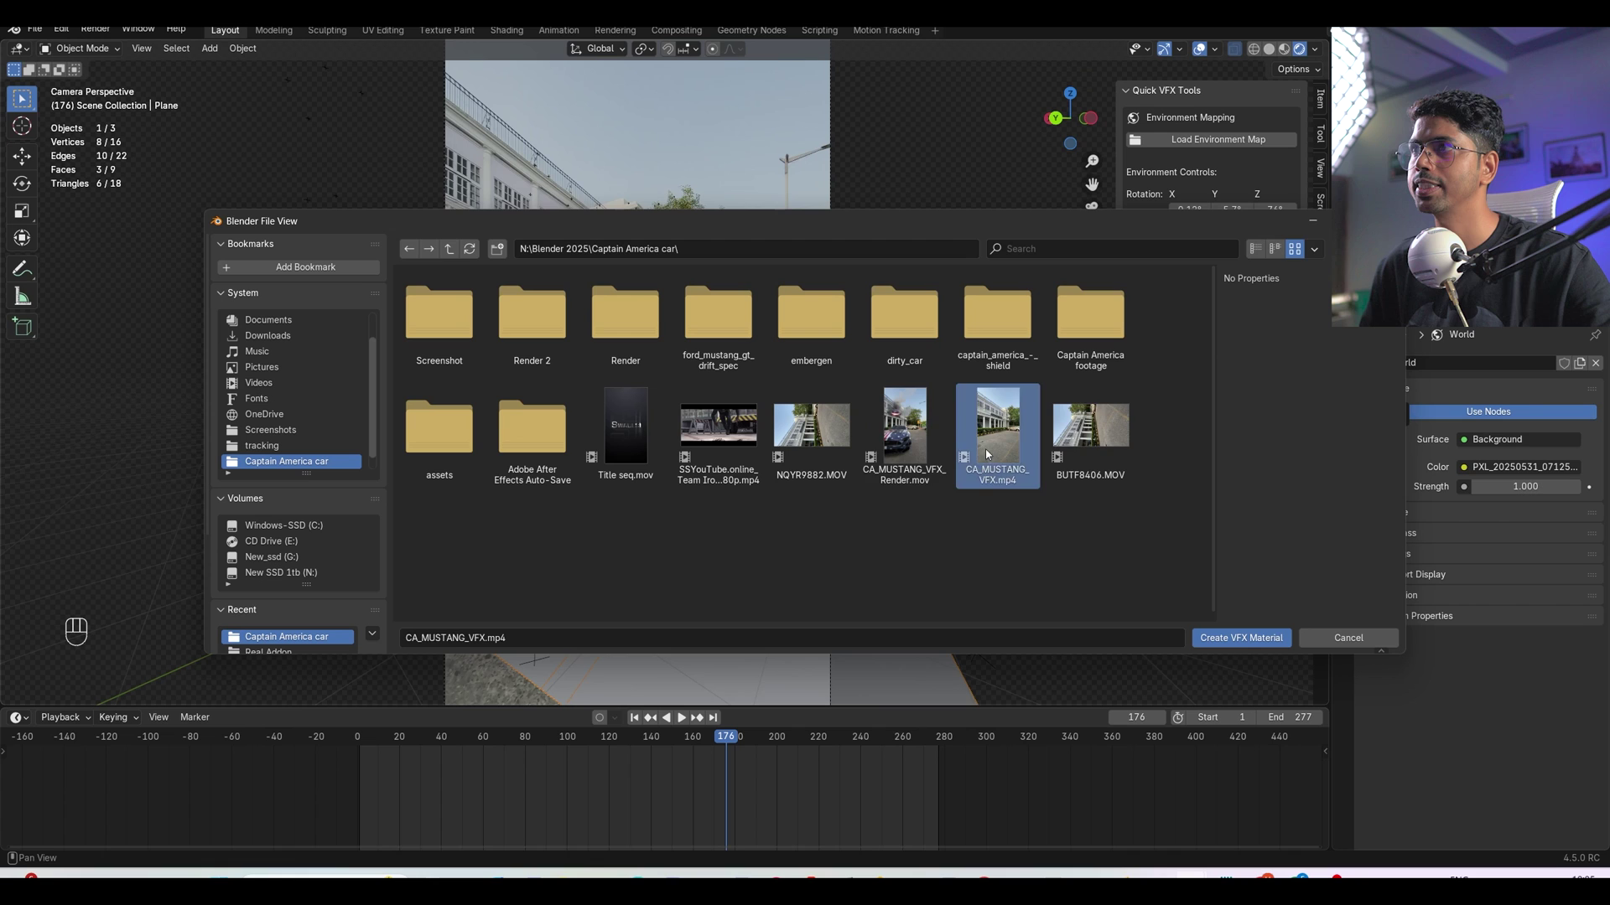
left_click(1242, 639)
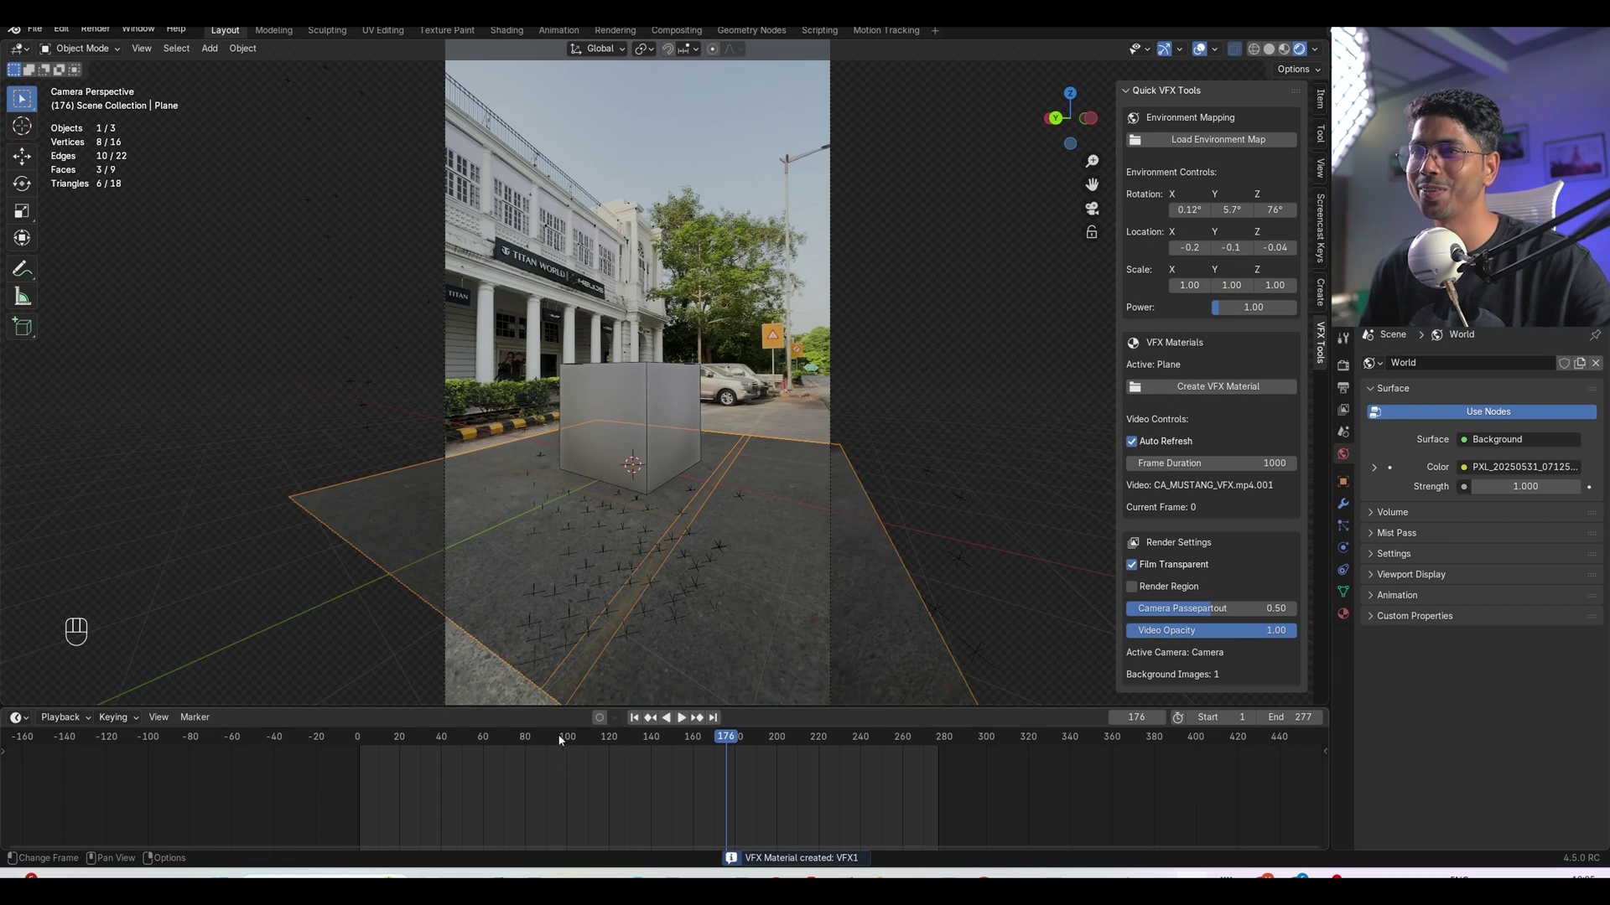
Scrub the footage to frames 57 and 232 to check the alignment
left_click_drag(567, 745, 751, 754)
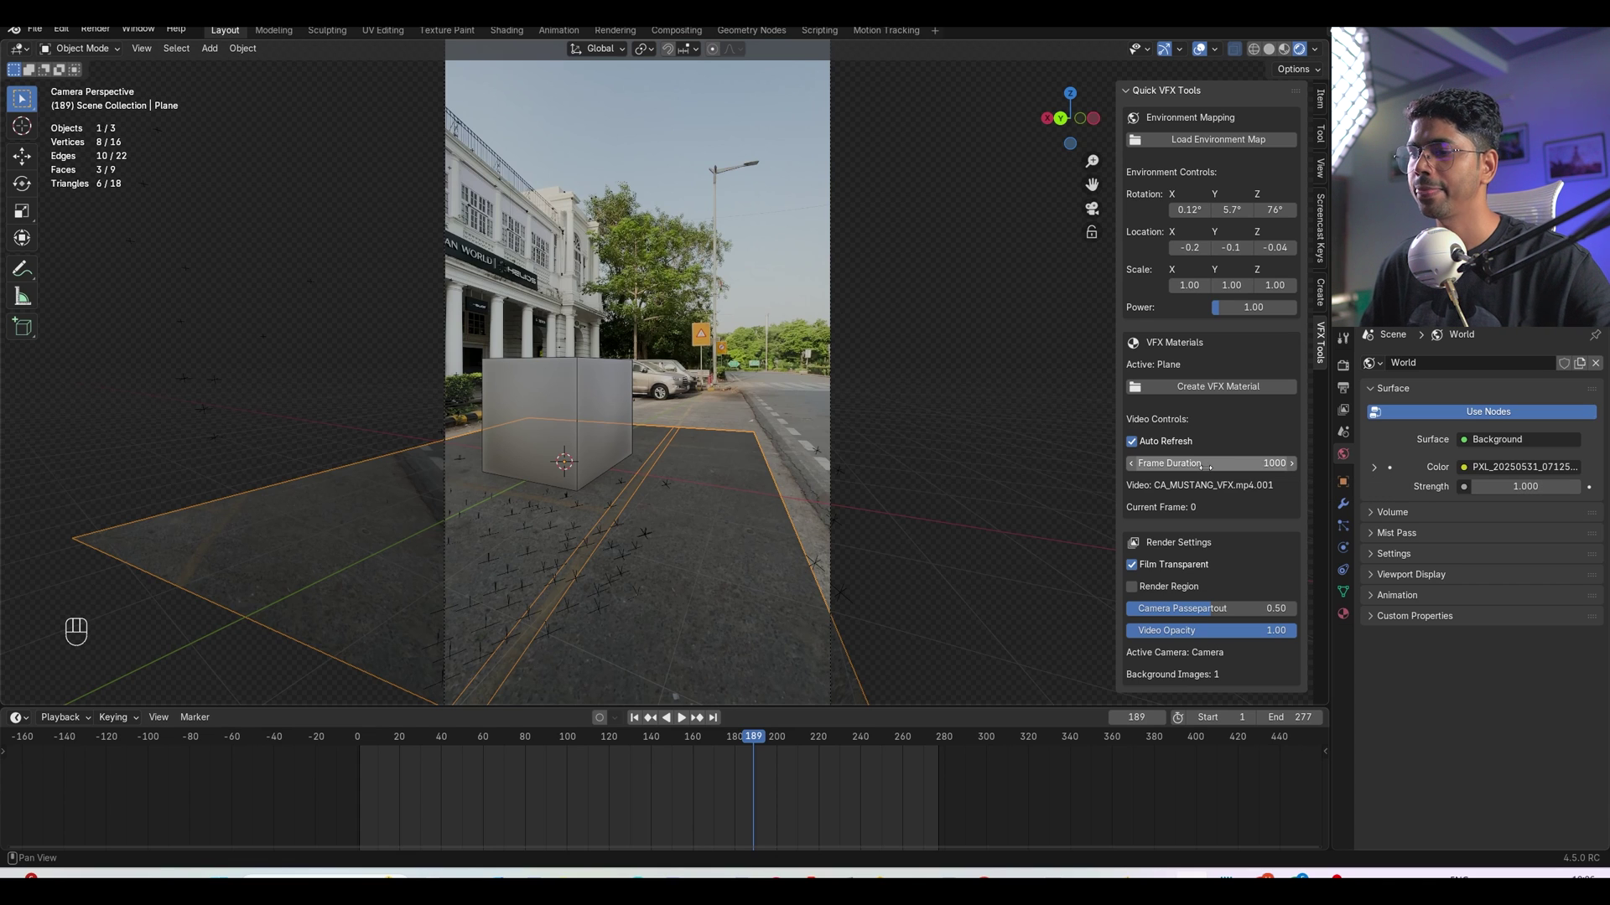
middle_click_drag(708, 430, 722, 445, "shift")
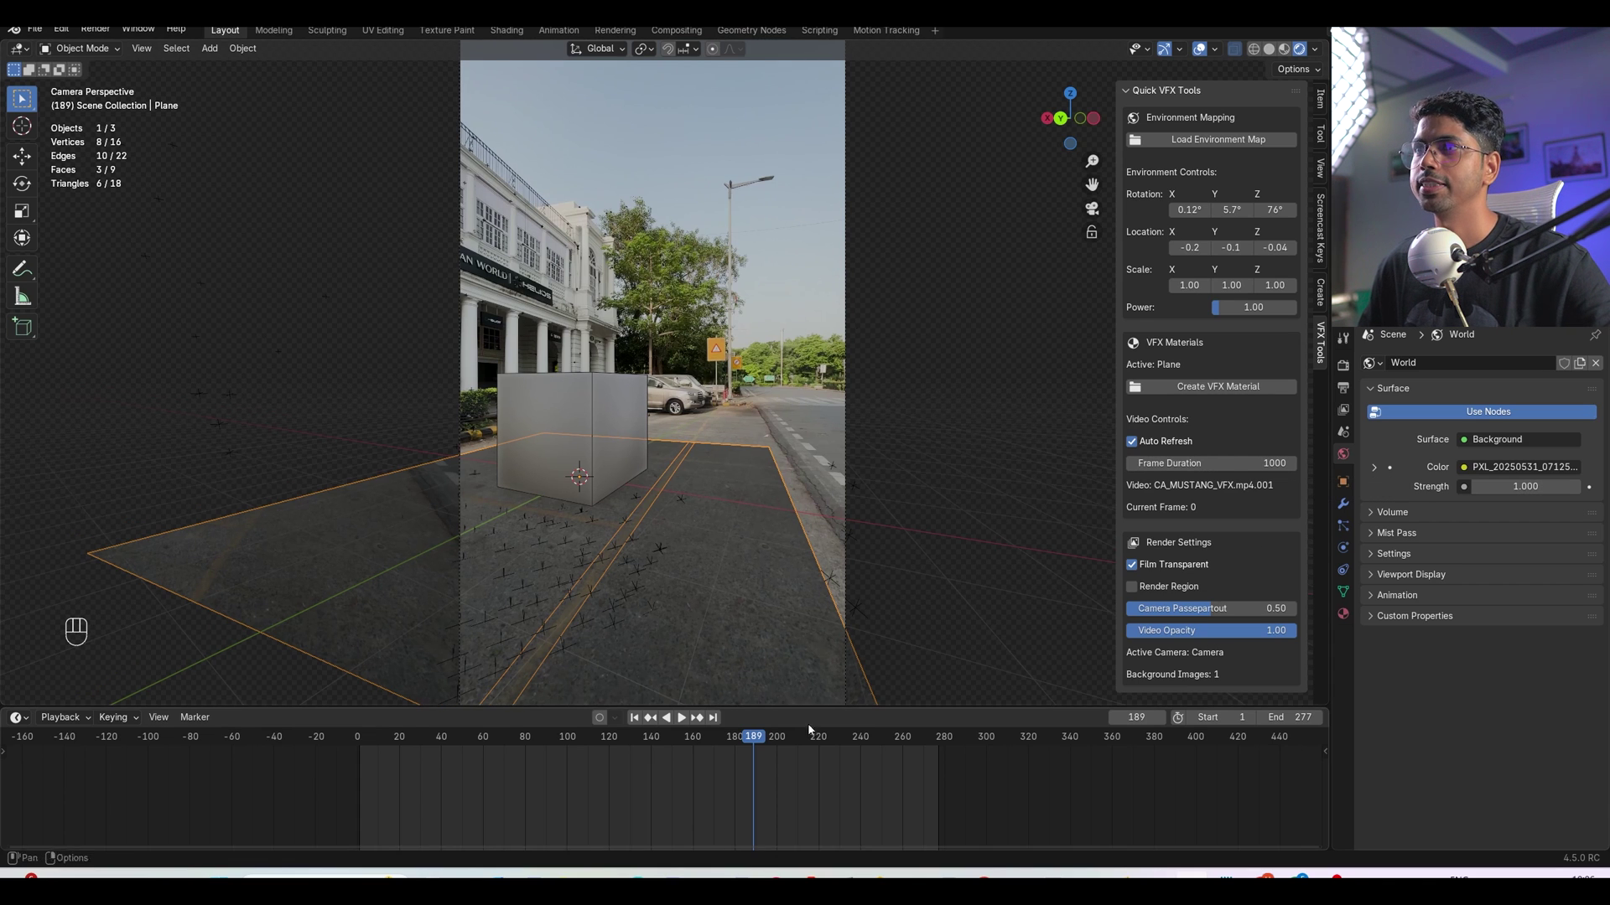
left_click_drag(771, 741, 843, 741)
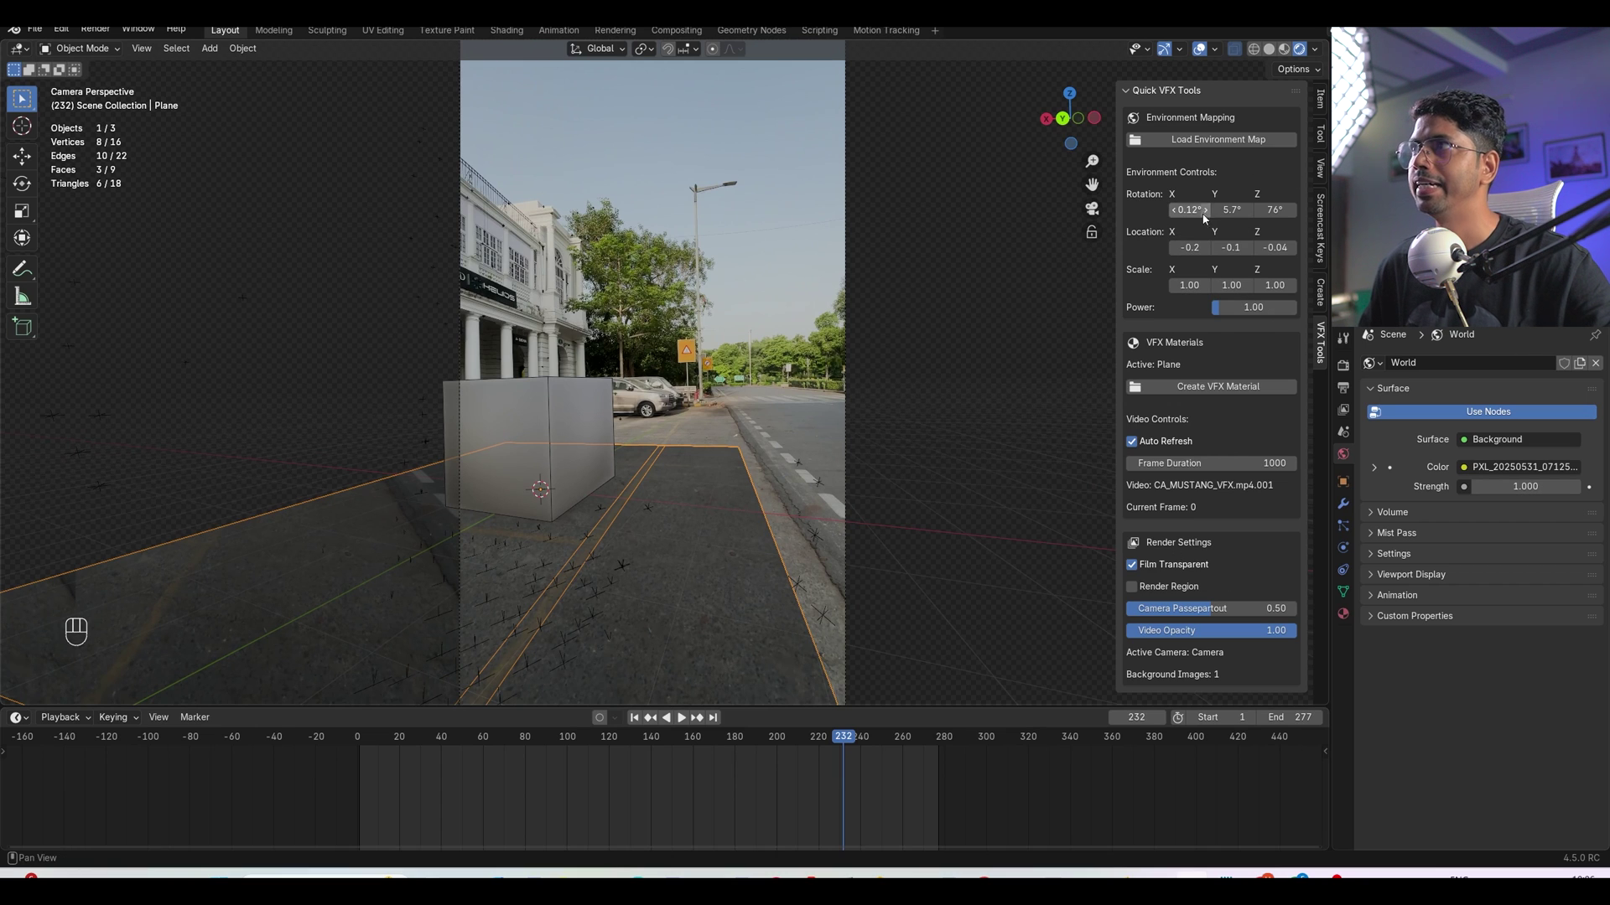
Set the environment map power to 2 and play from frame 176 to check the lighting
left_click(1216, 307)
type("2")
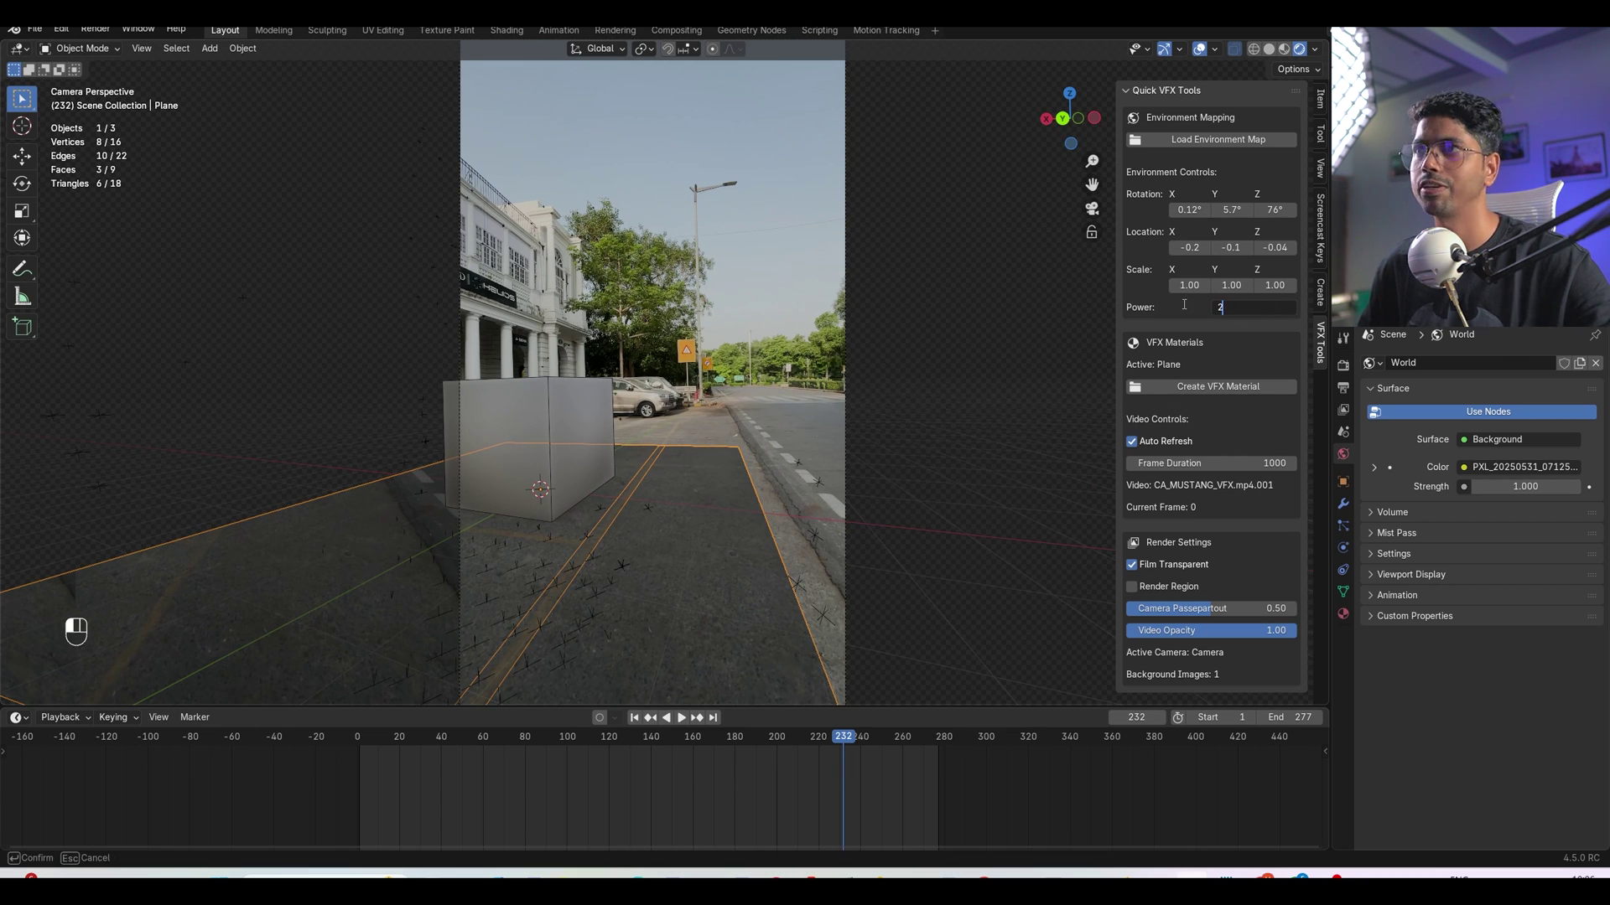
key("Return")
left_click_drag(776, 746, 729, 746)
key("space")
Try Cycles as the render engine, check the output settings, then switch back to EEVEE
left_click(1343, 366)
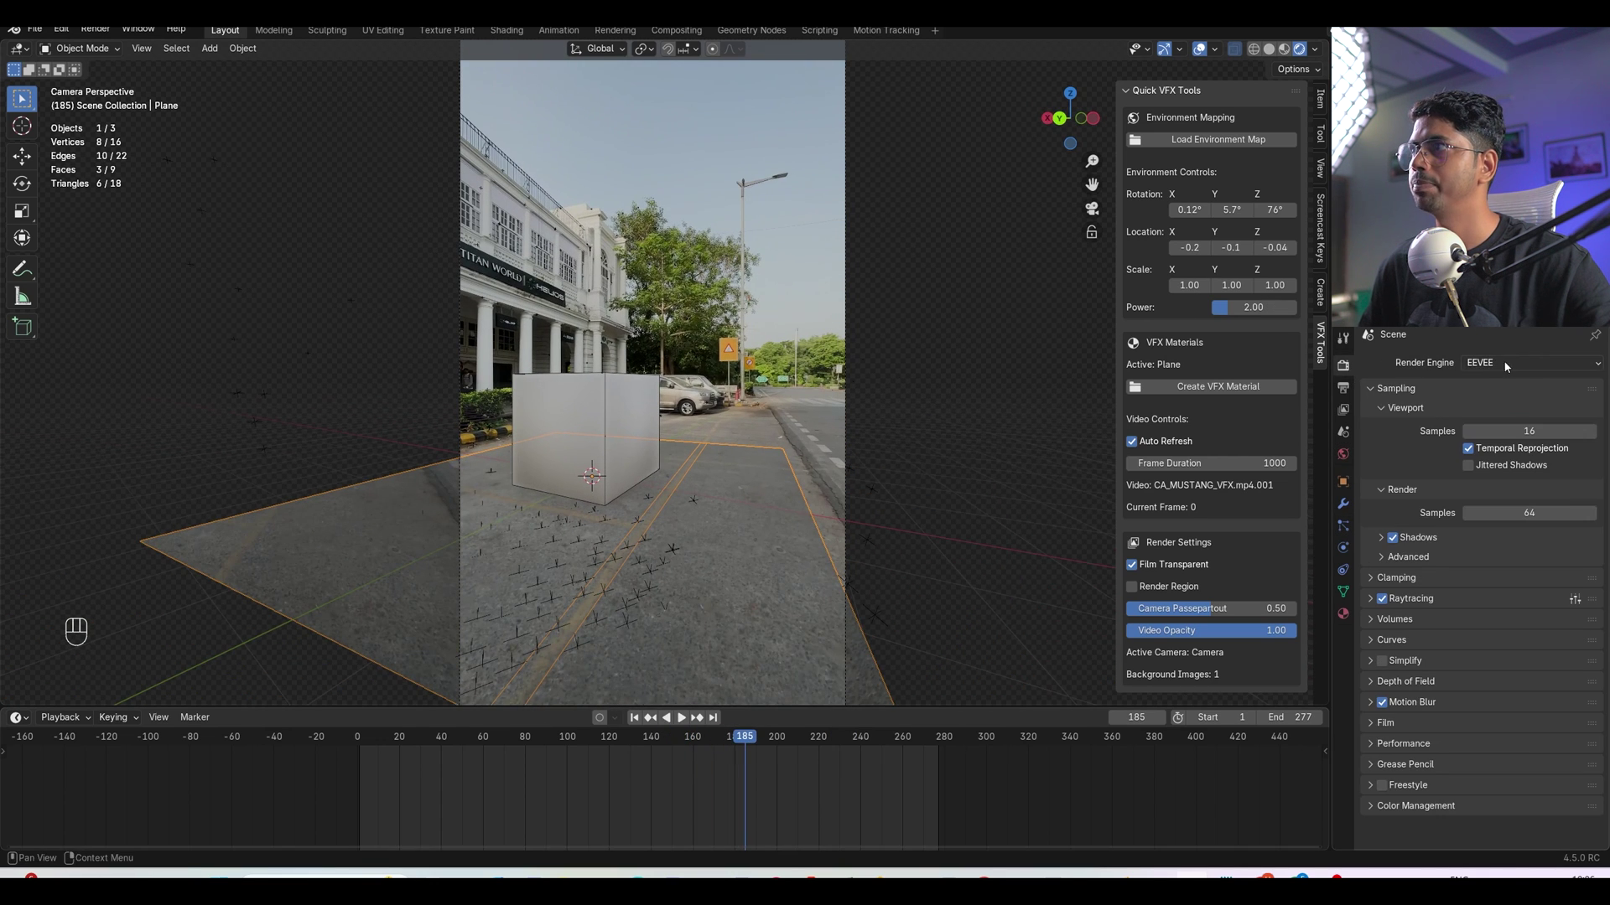
left_click(1507, 363)
left_click(1481, 417)
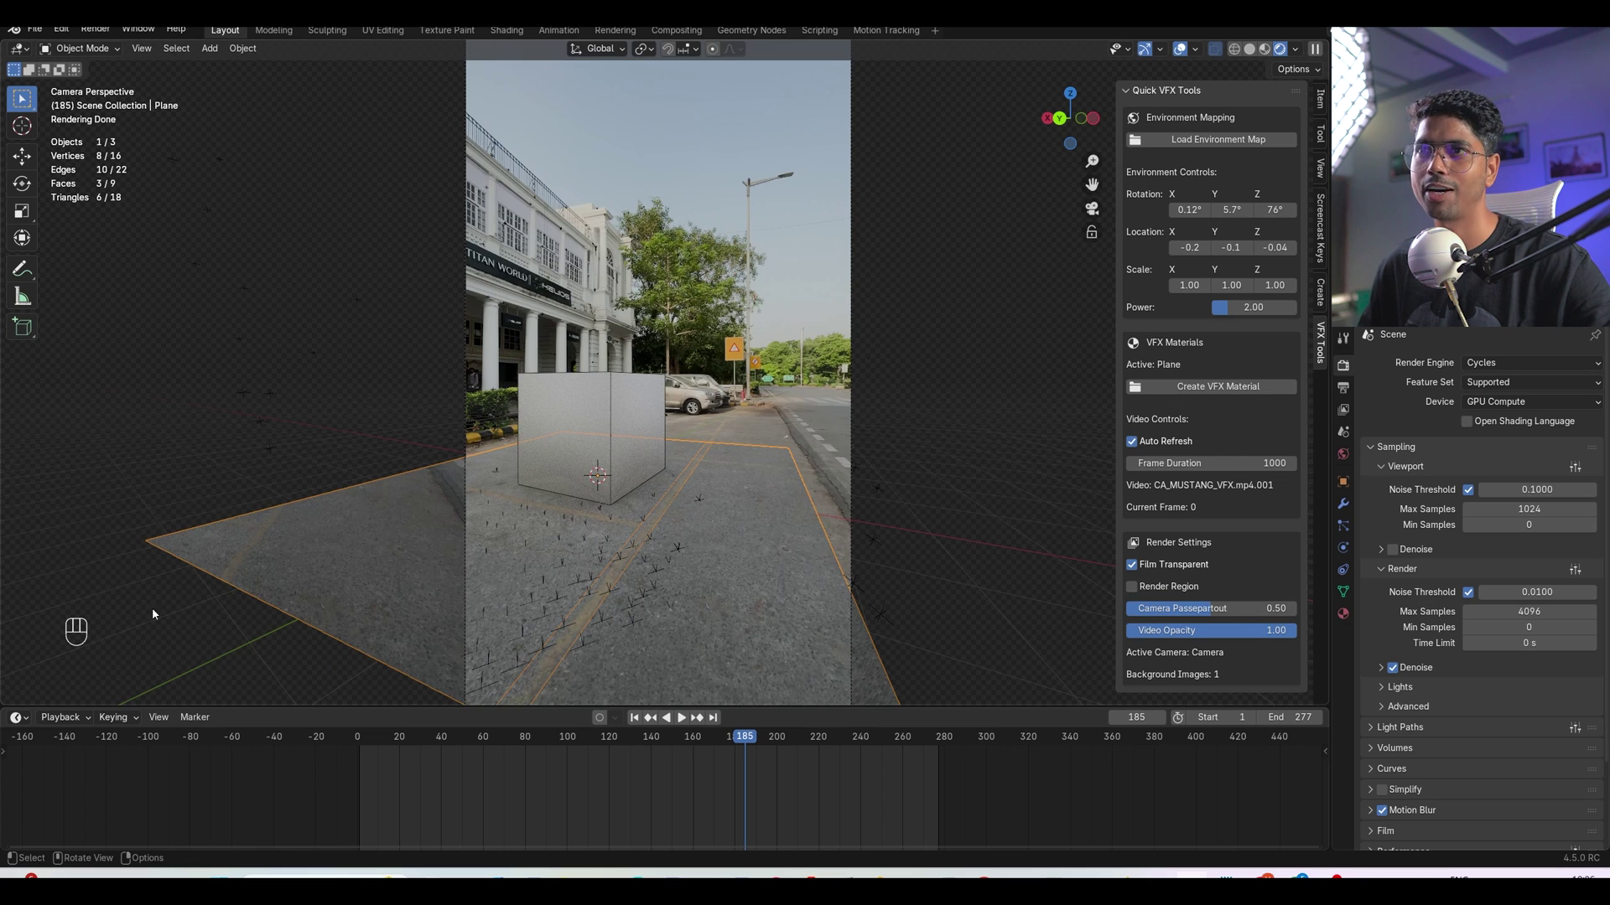
left_click(1343, 389)
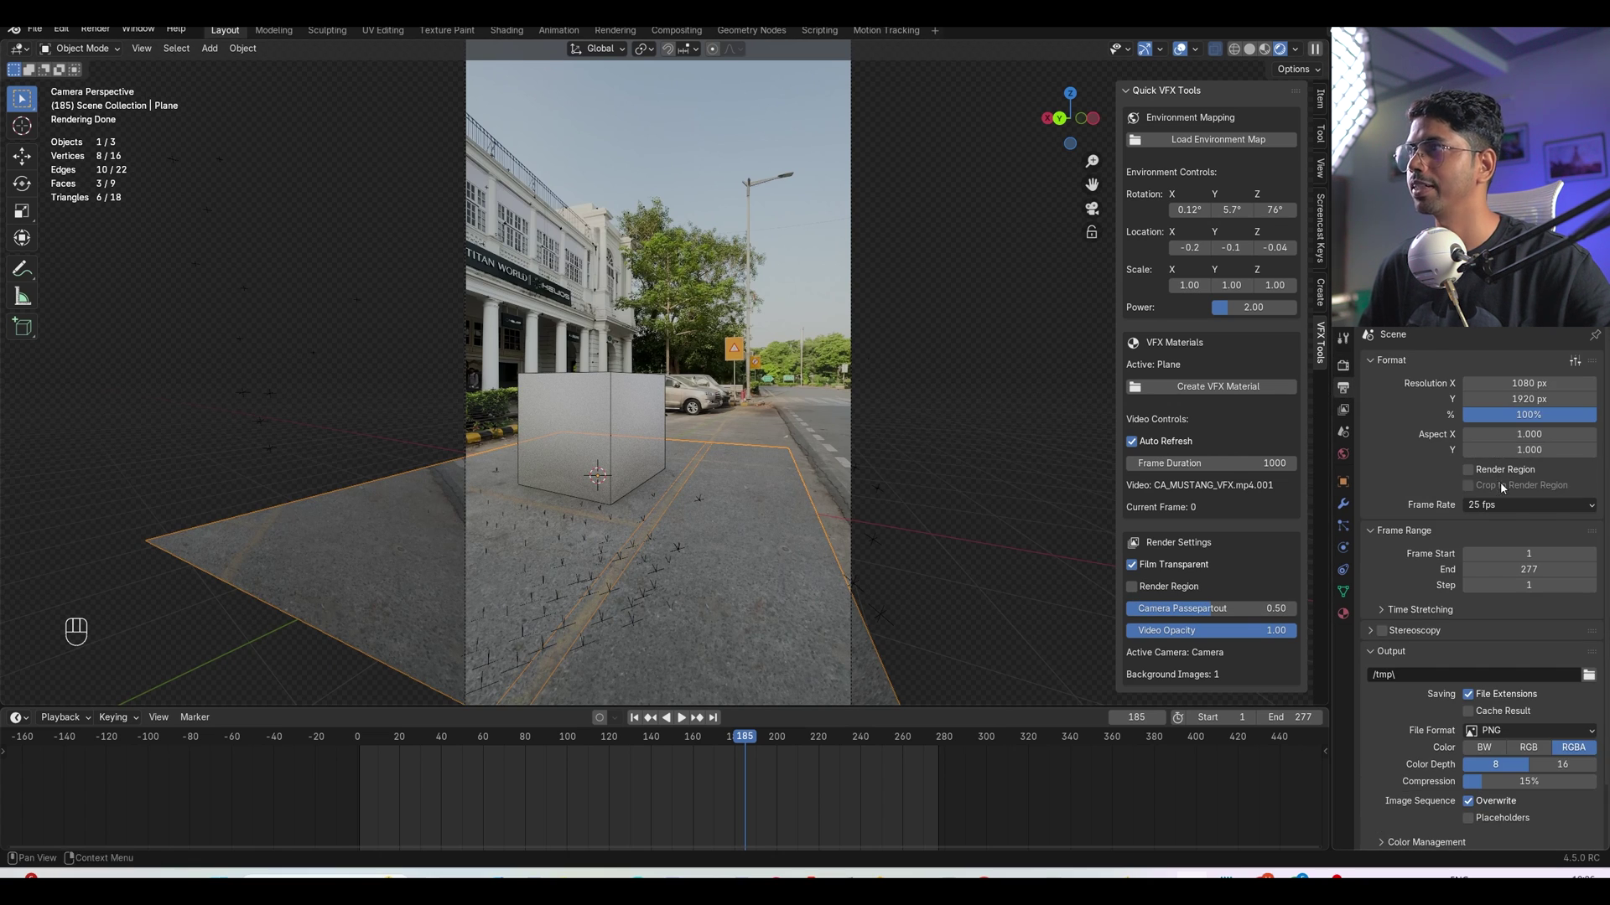
left_click(1343, 366)
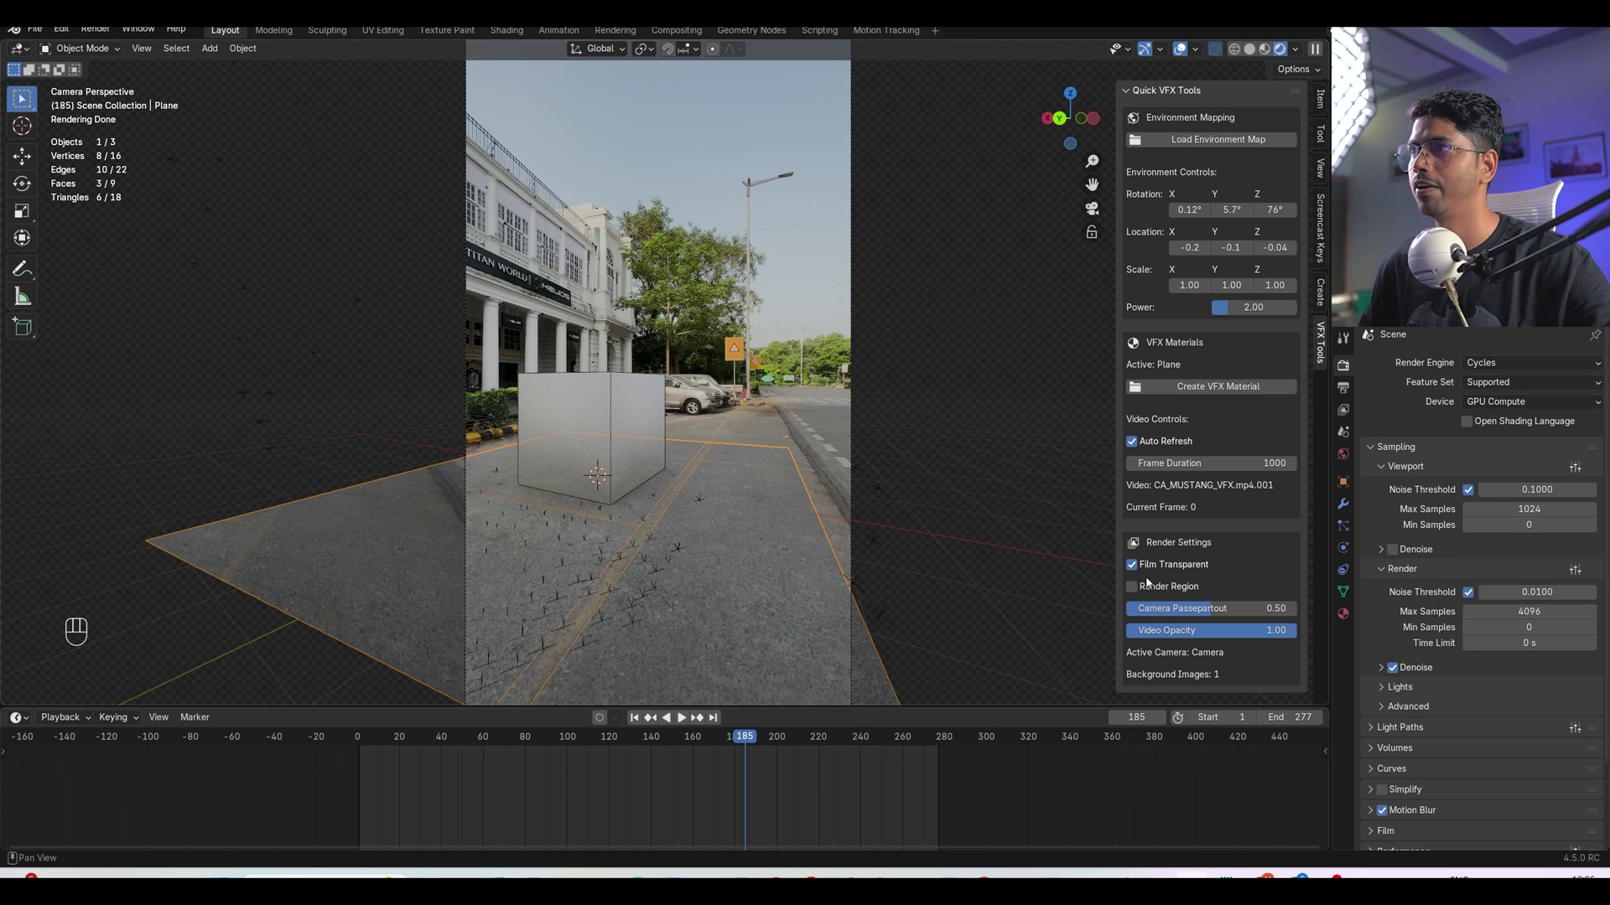
left_click(1249, 49)
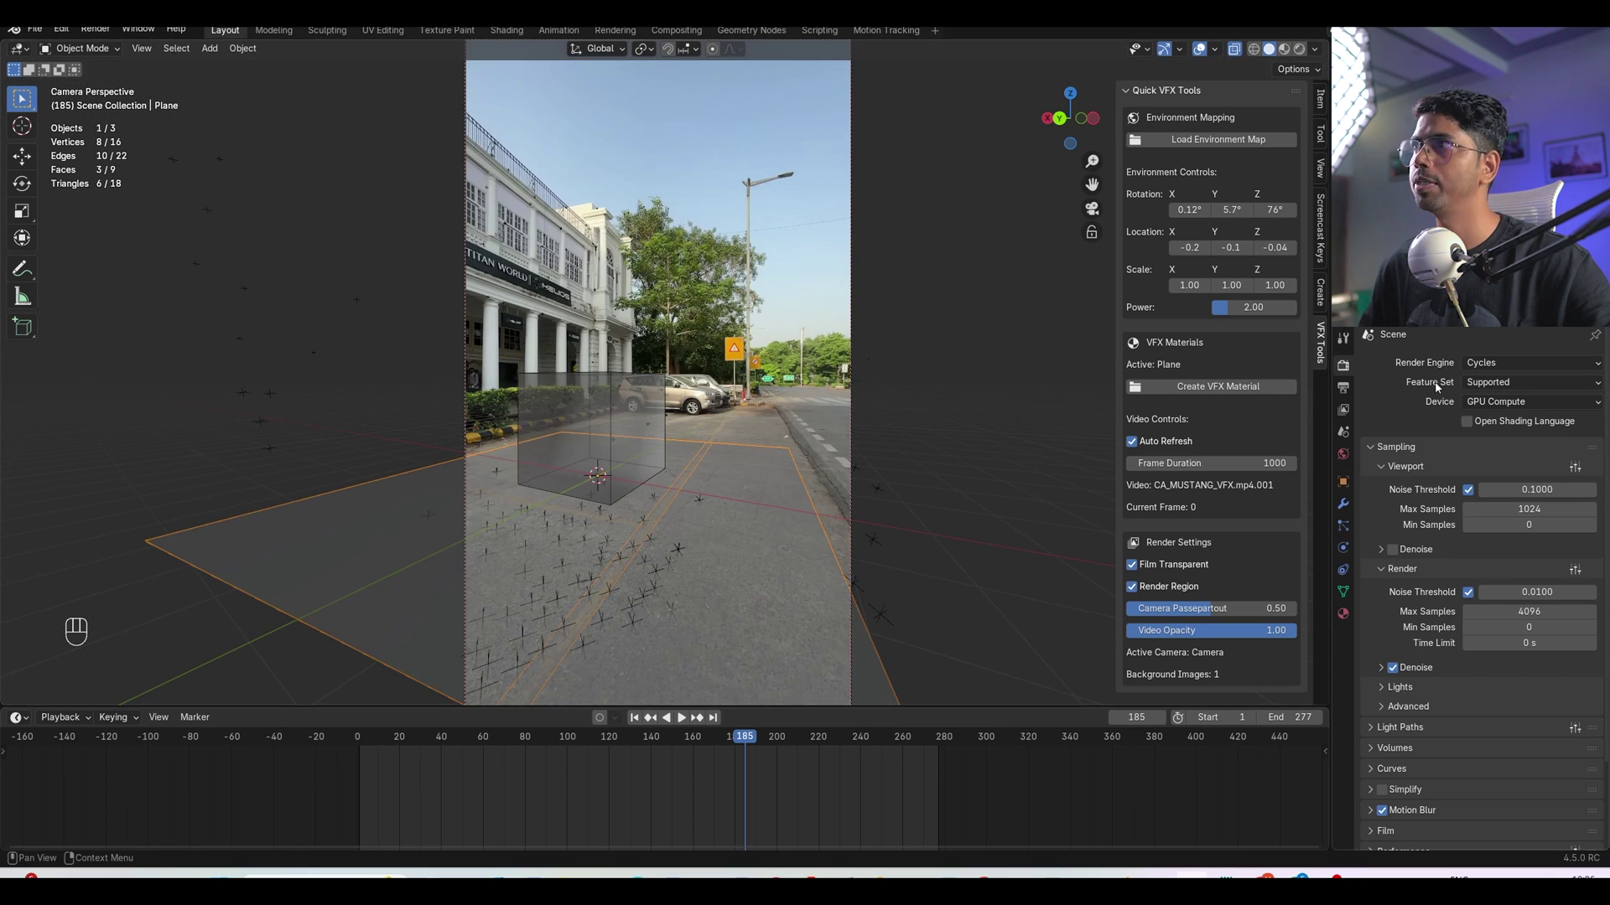
left_click(1492, 366)
left_click(1493, 382)
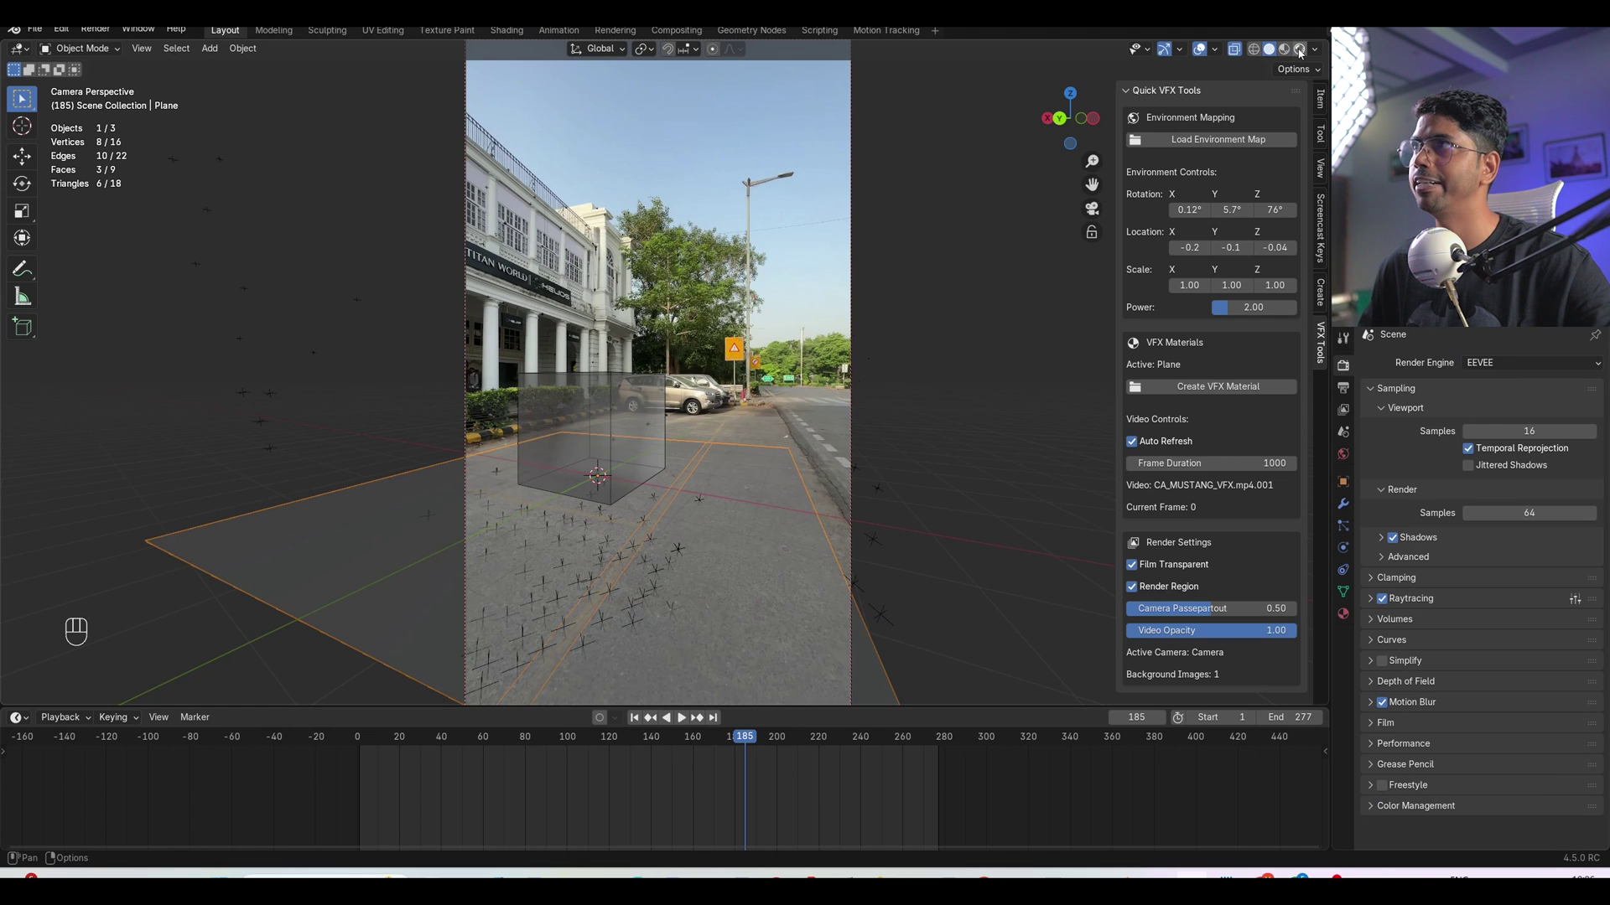
left_click(1299, 49)
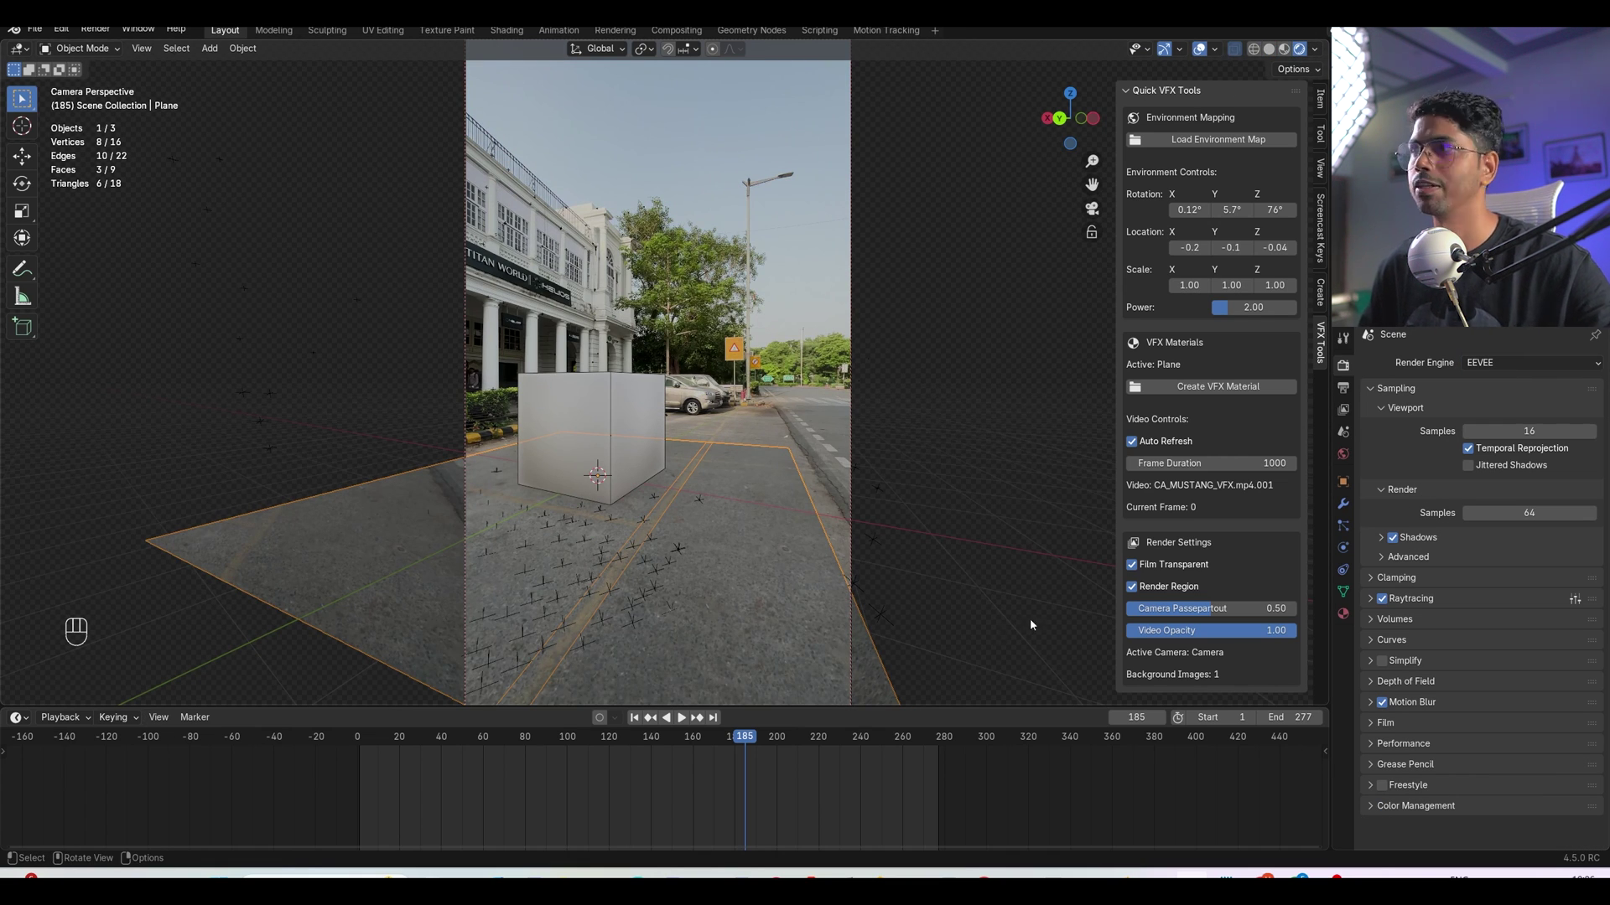
Set camera Passepartout to 1.00 and play the tracked footage from the start
left_click_drag(1197, 616, 1295, 615)
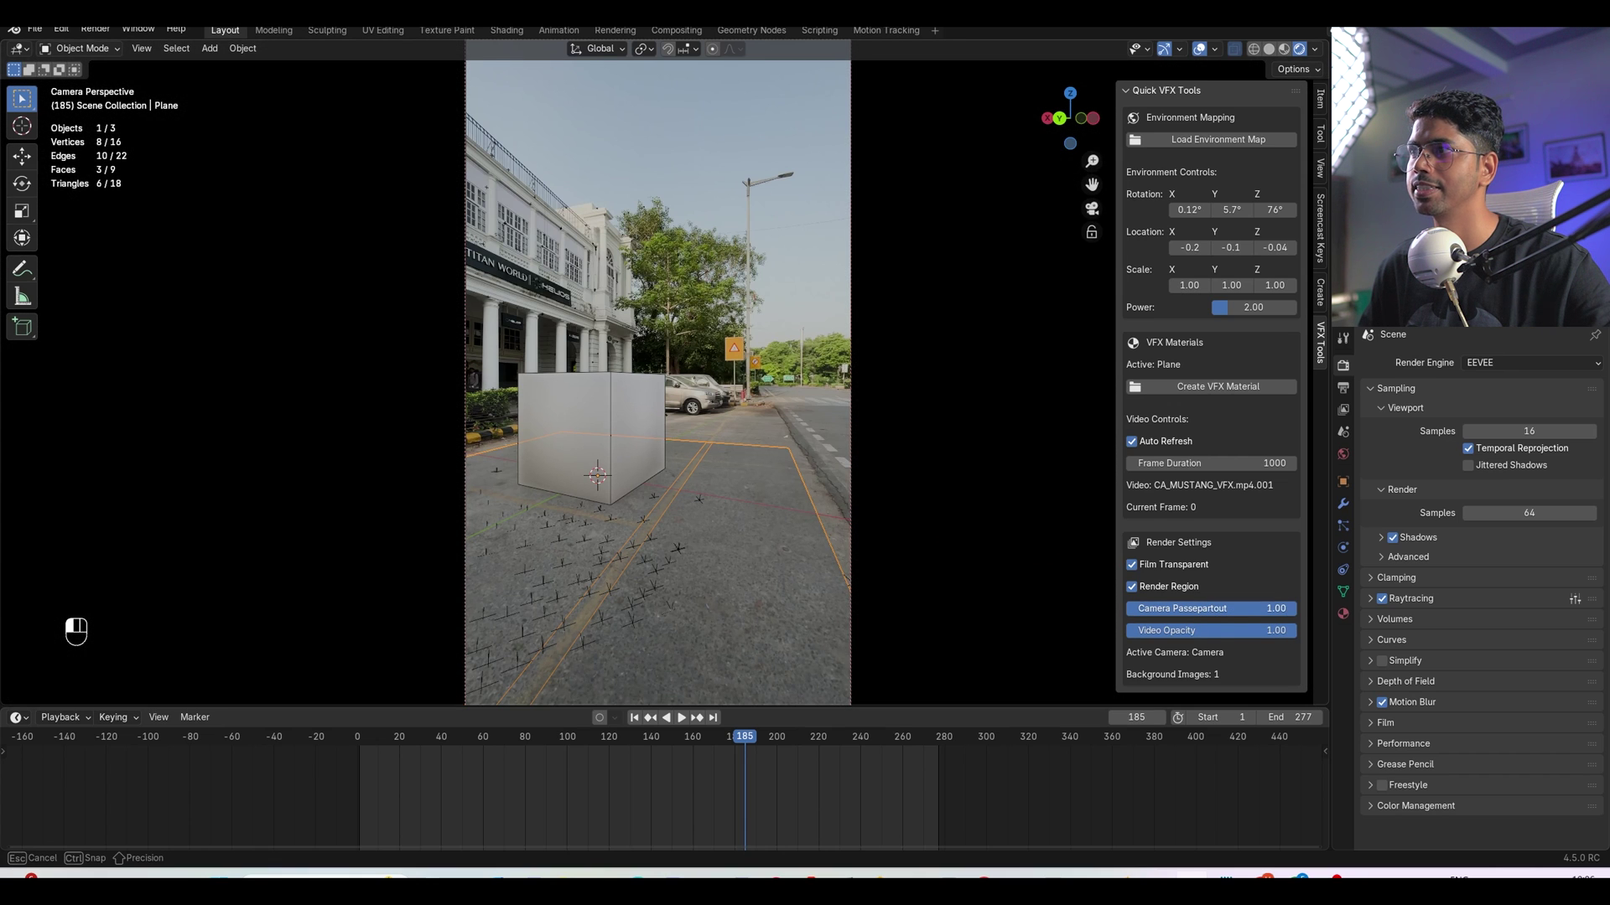
left_click(635, 718)
key("space")
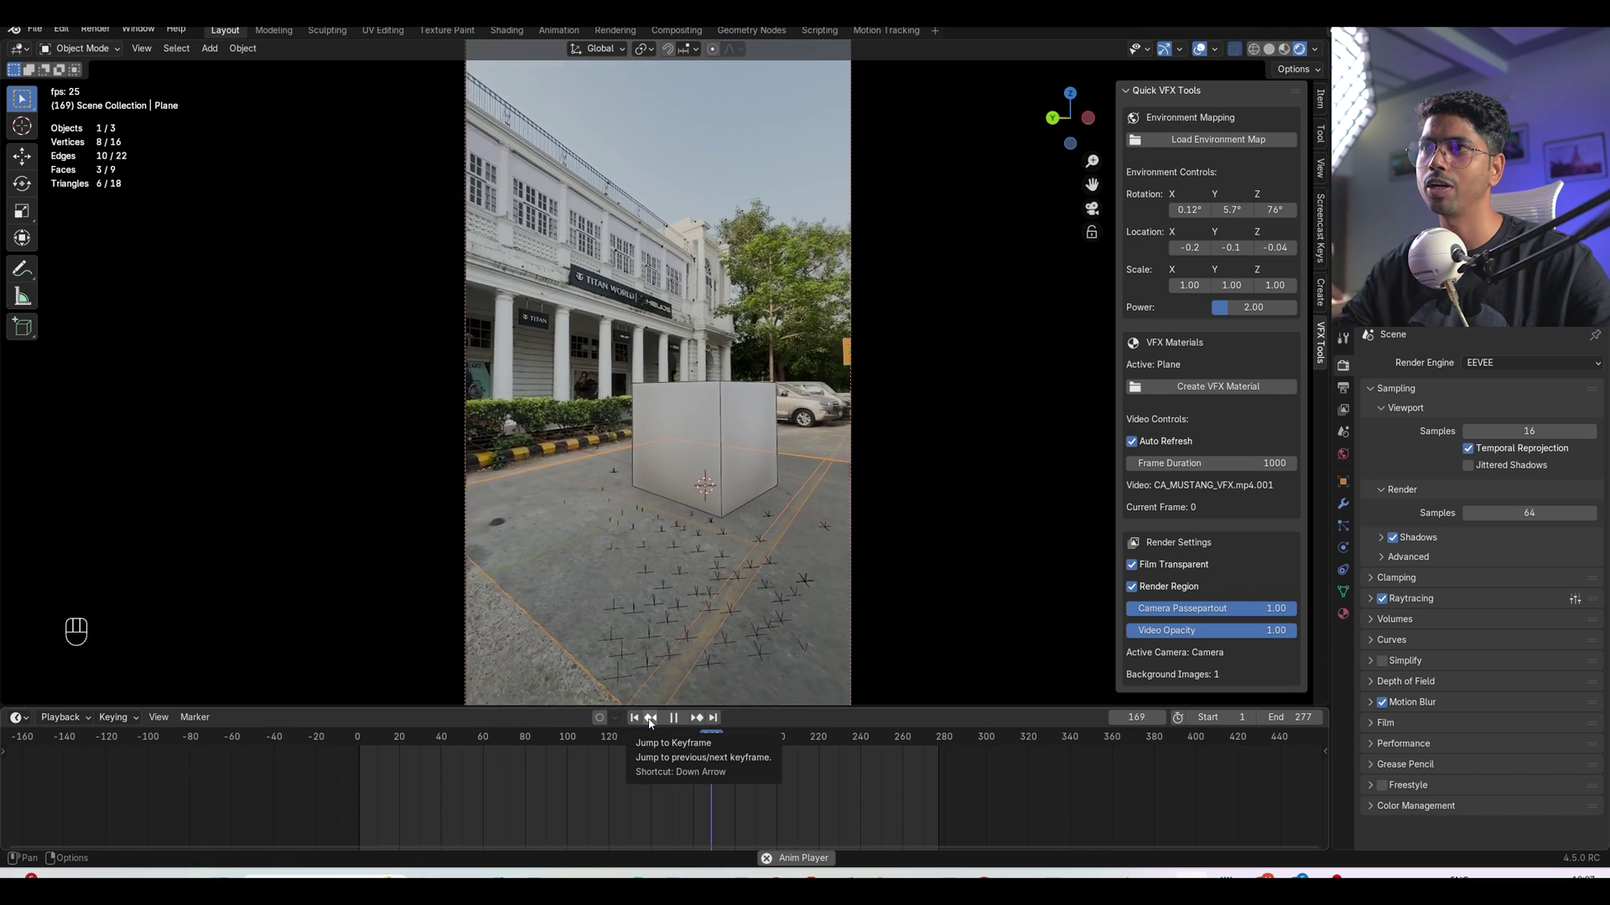
key("space")
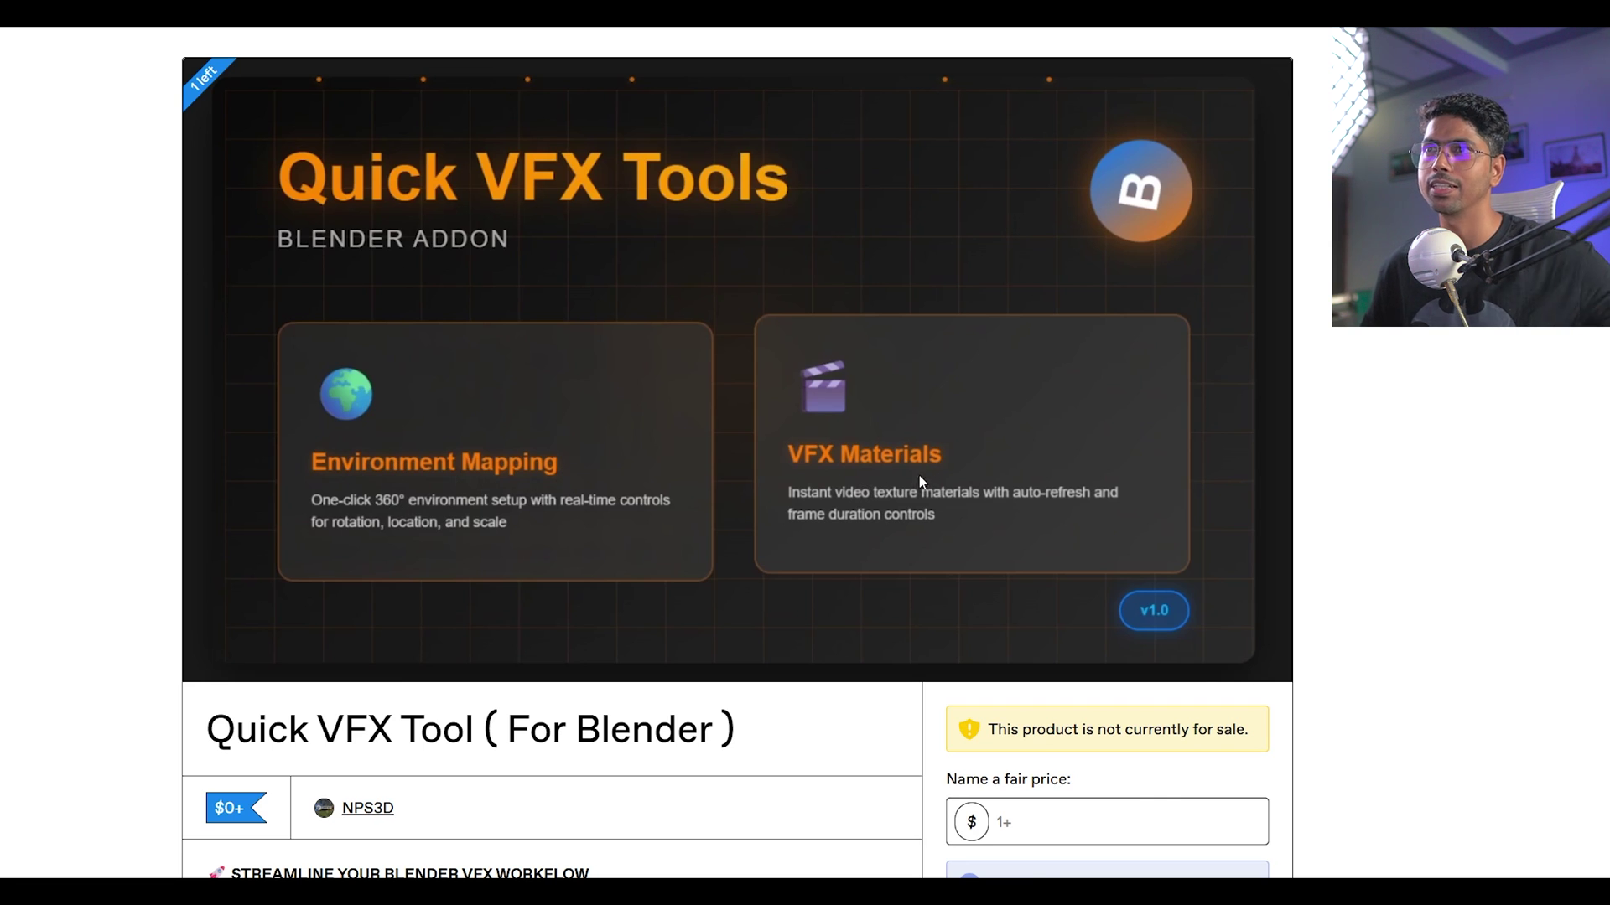
Scroll through the Quick VFX Tool product page
scroll(440, 529, "down", 2)
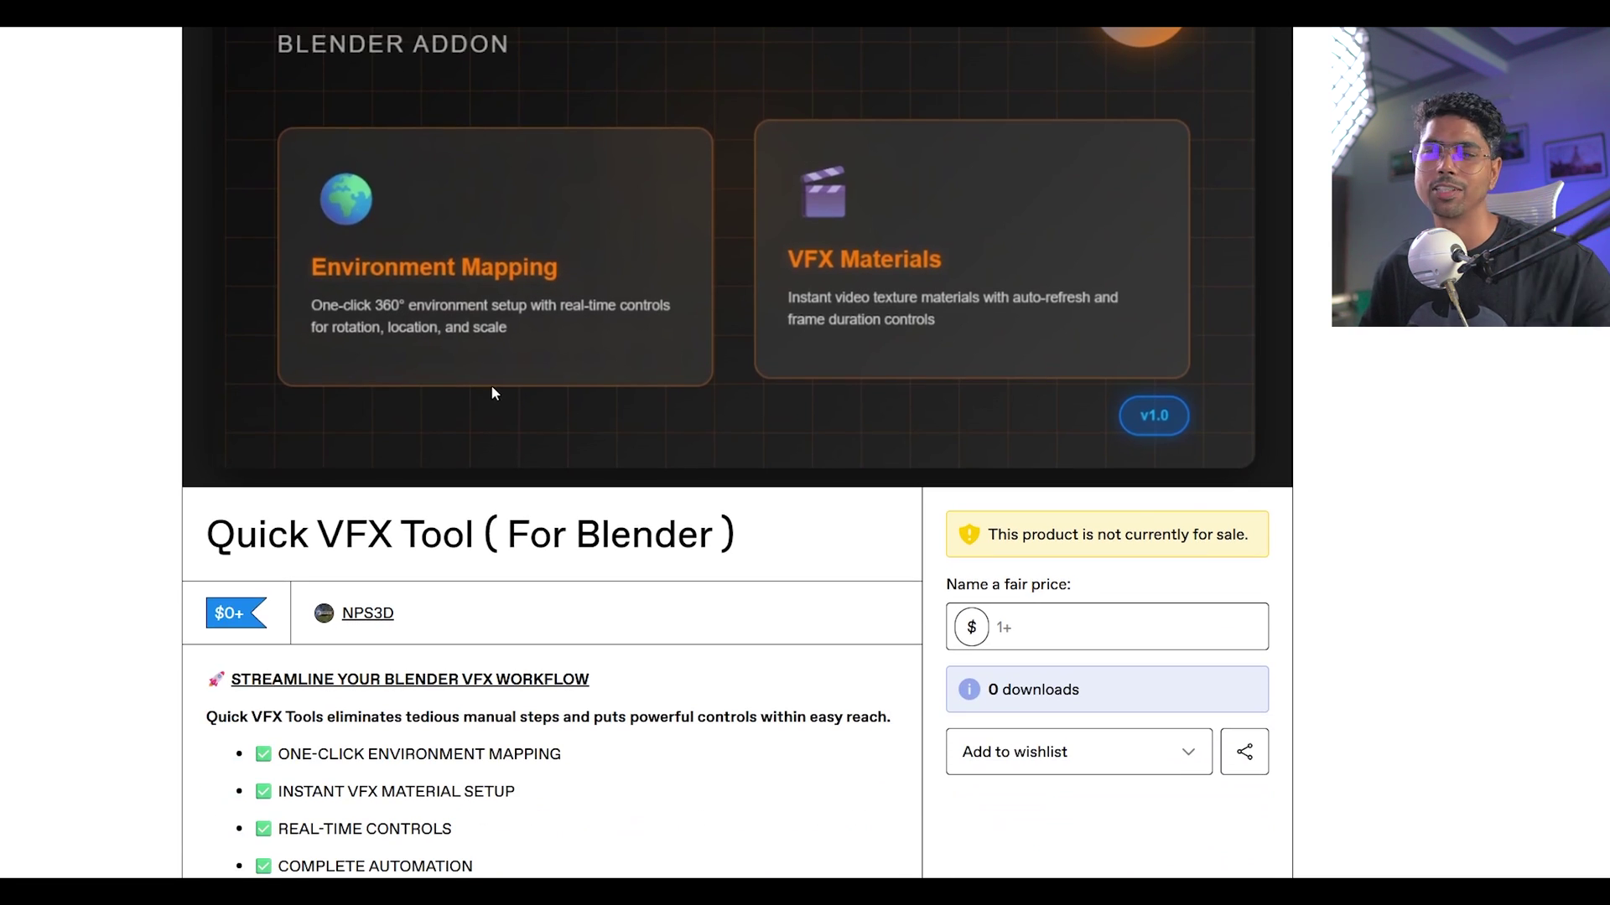
scroll(671, 433, "down", 4)
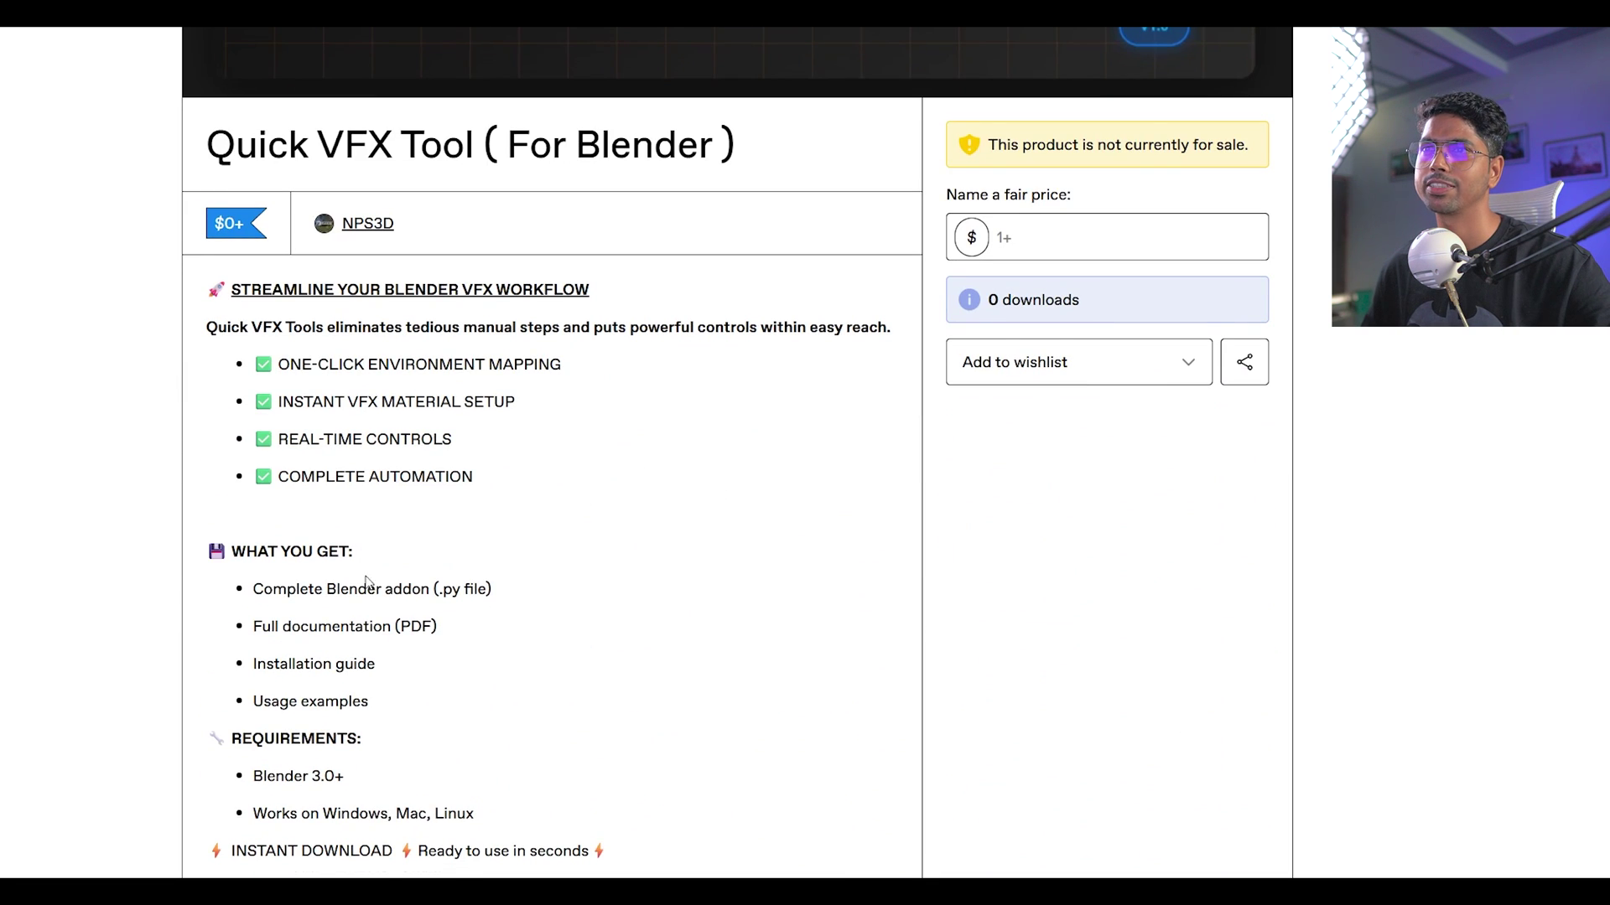
scroll(367, 576, "down", 3)
scroll(252, 424, "up", 1)
scroll(288, 426, "up", 2)
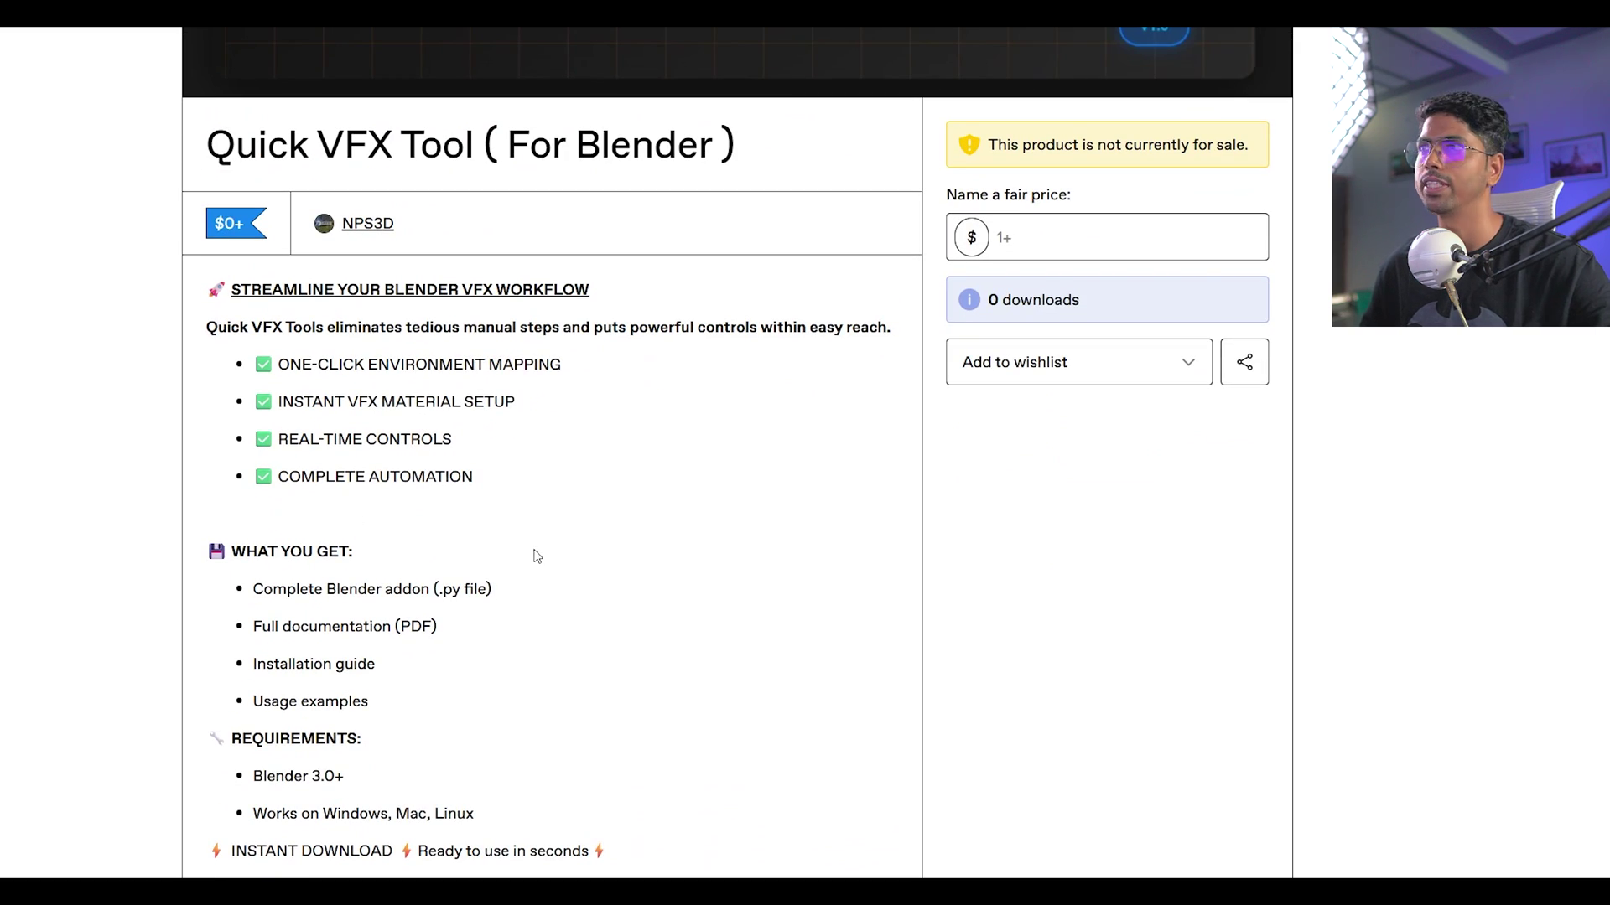
scroll(537, 556, "down", 1)
scroll(545, 561, "up", 2)
scroll(555, 591, "up", 3)
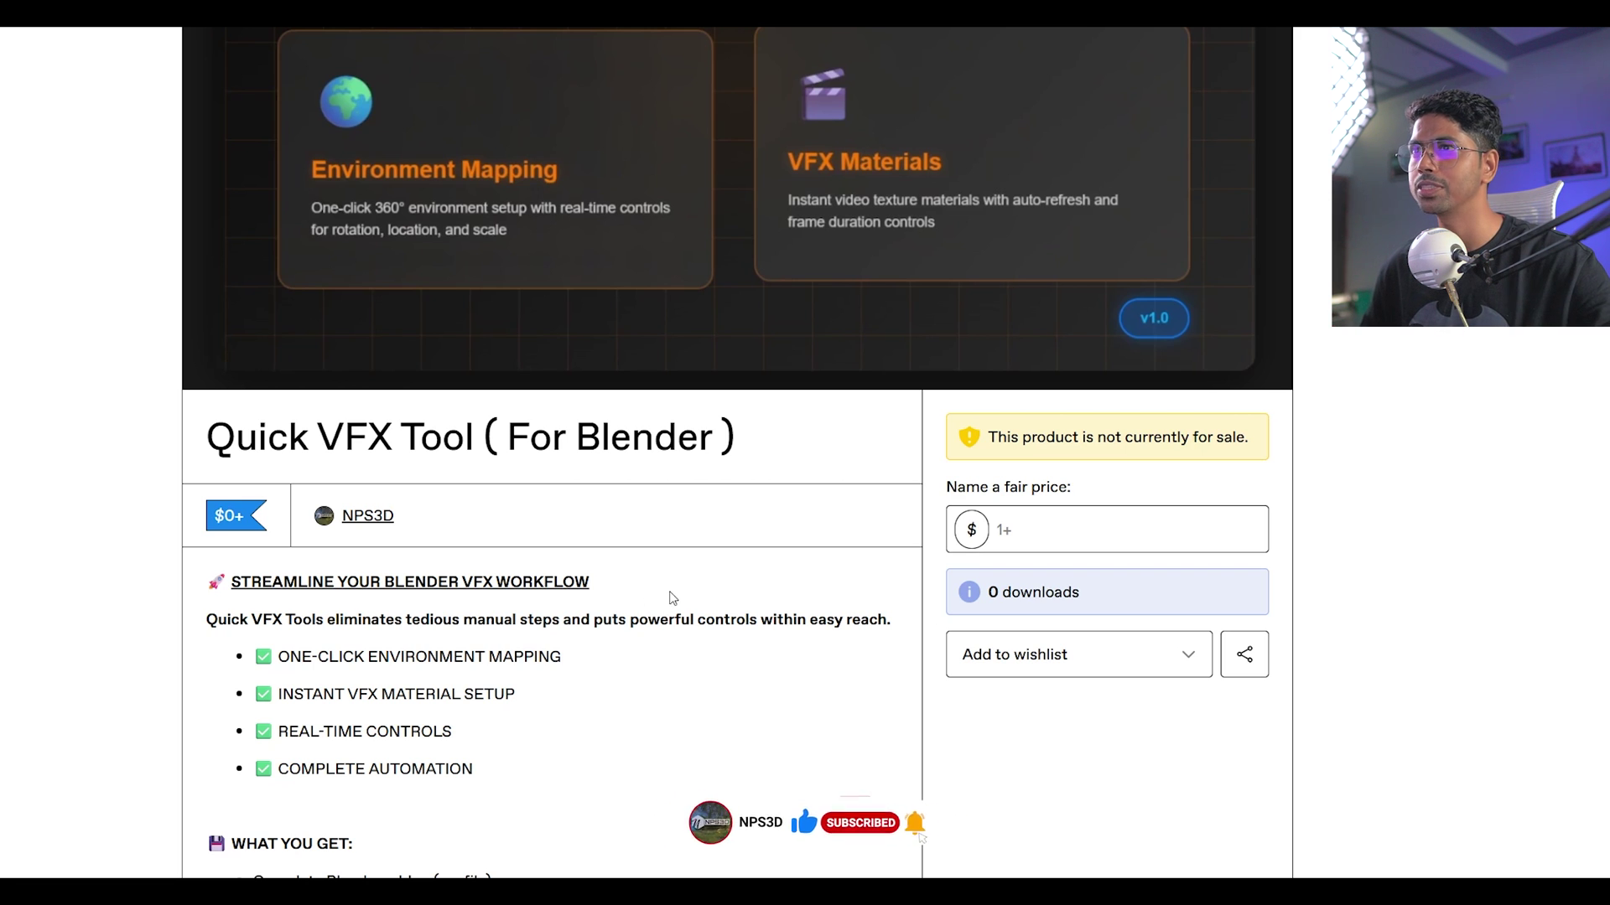
scroll(660, 628, "up", 3)
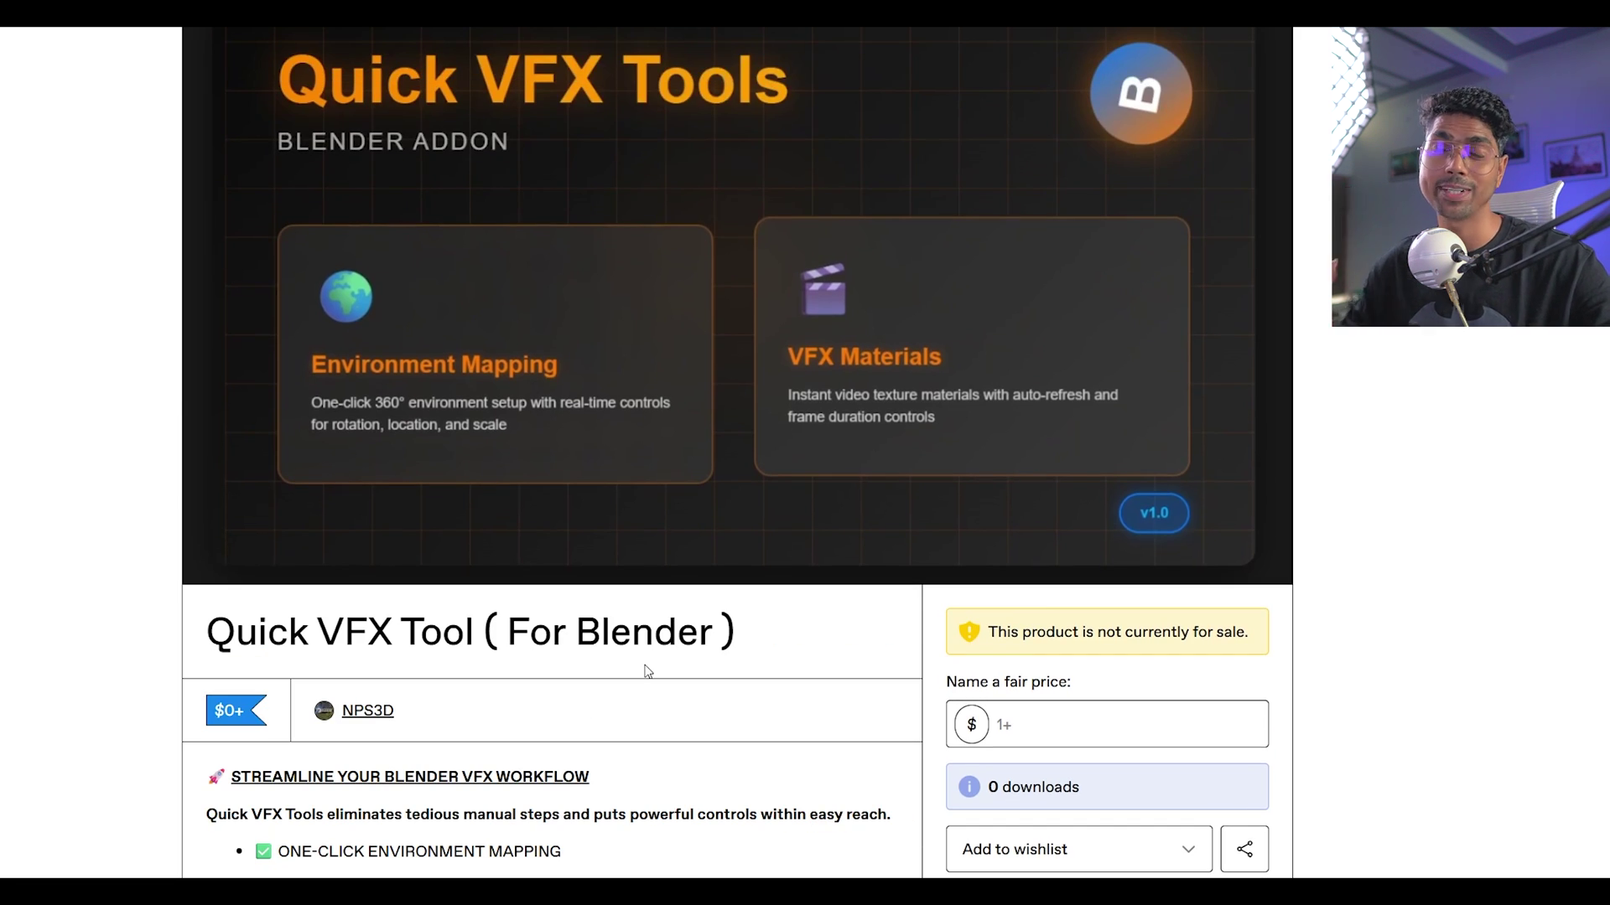
scroll(758, 696, "down", 5)
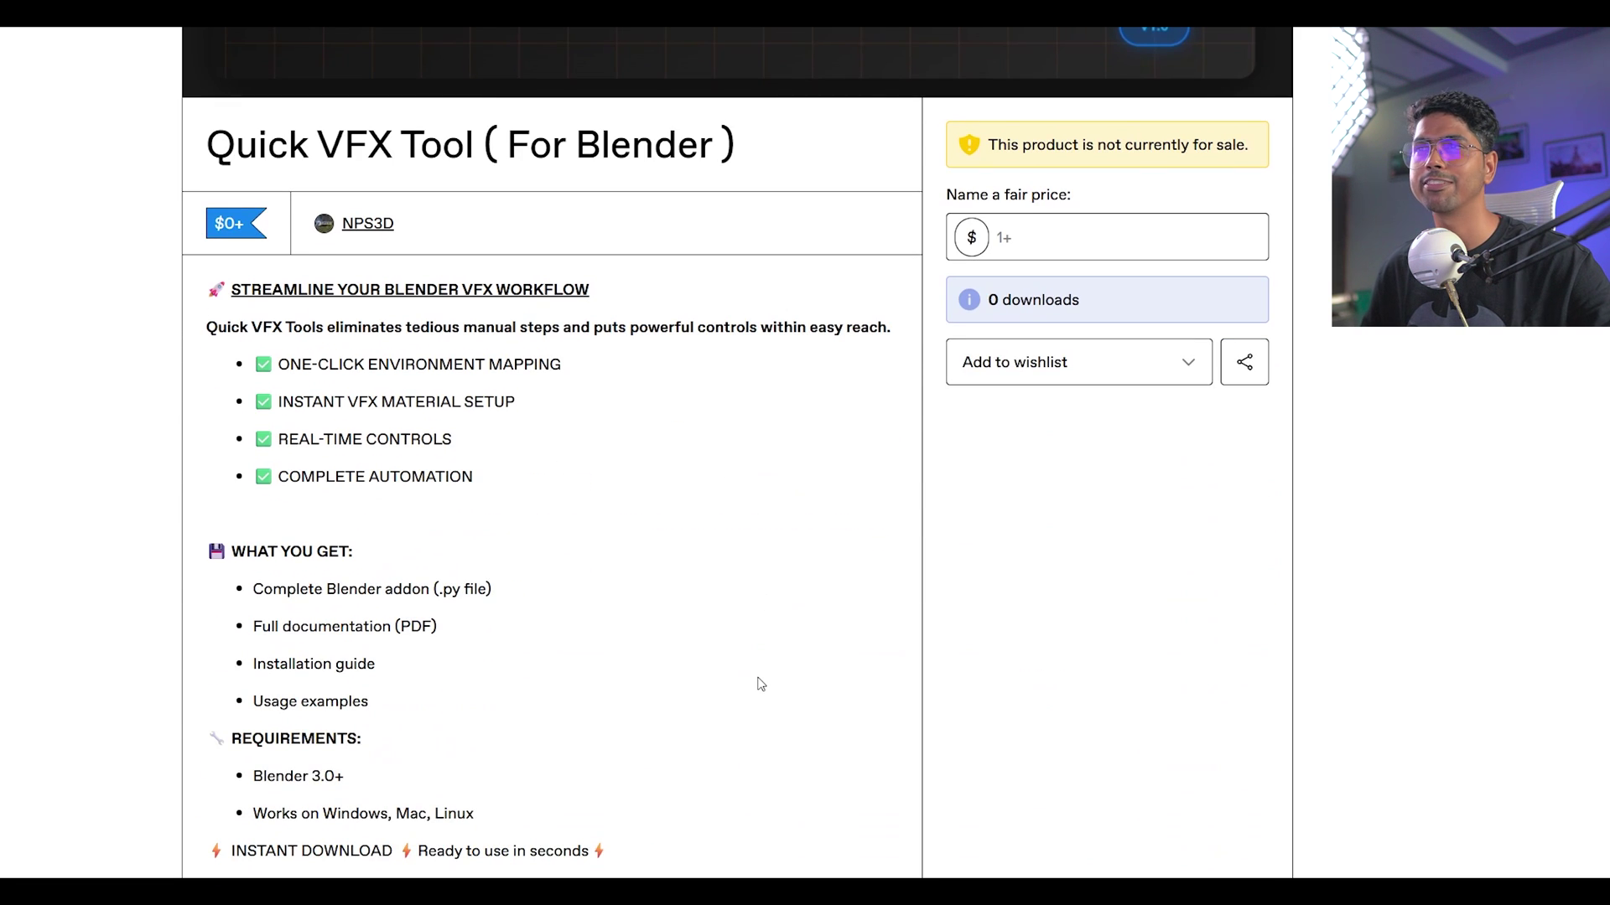
scroll(760, 684, "up", 3)
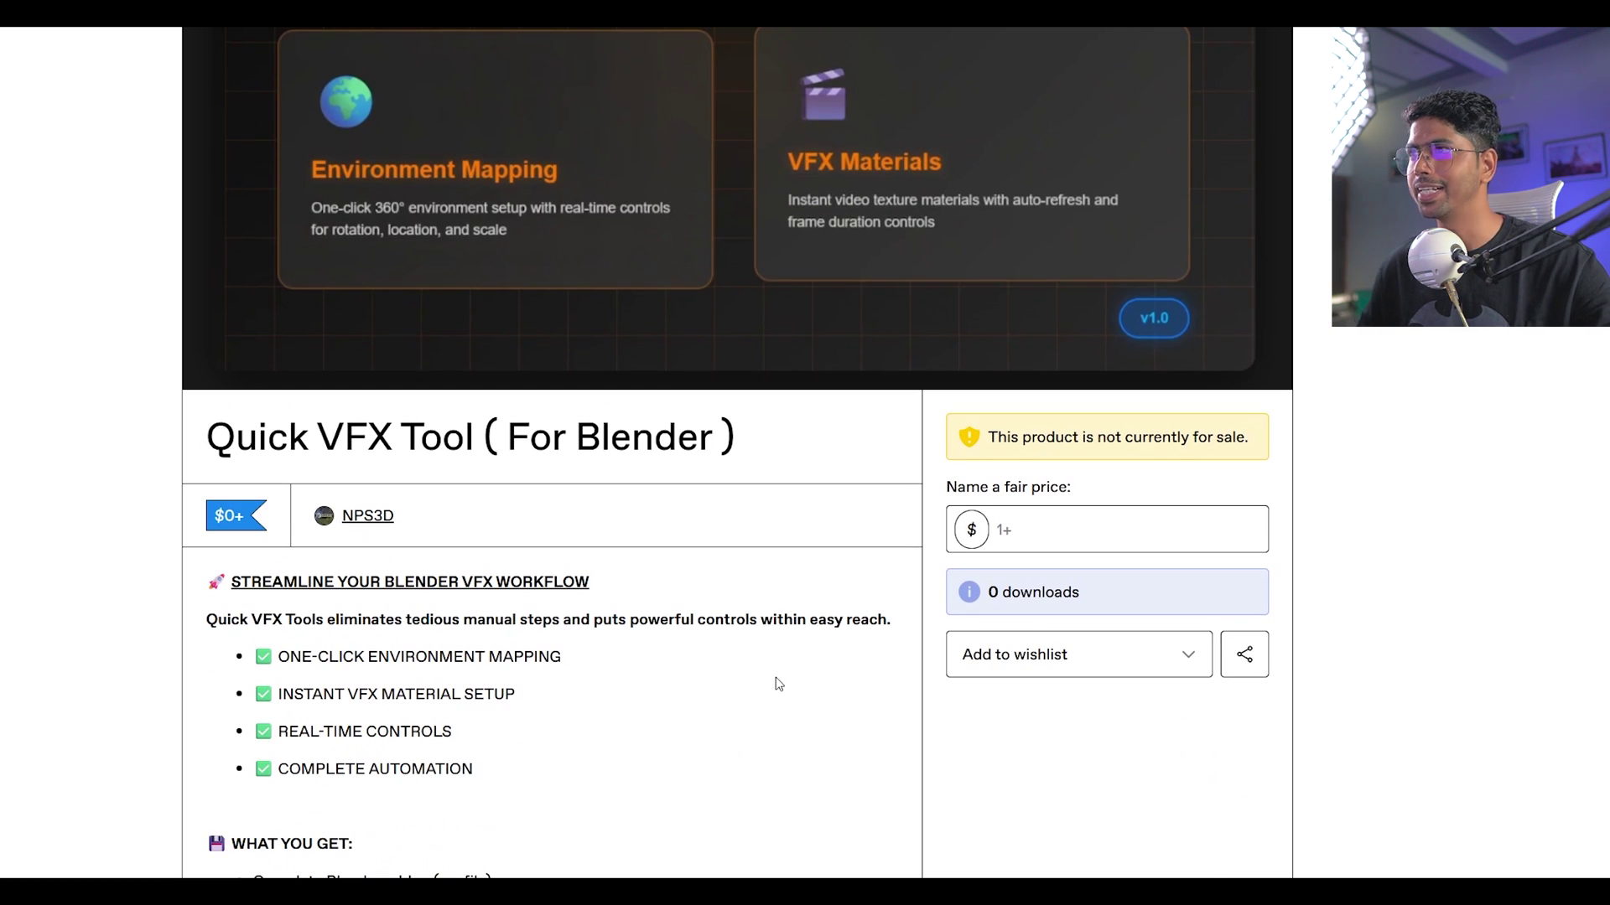
Enter 1999 in the Name a fair price field
left_click(1135, 518)
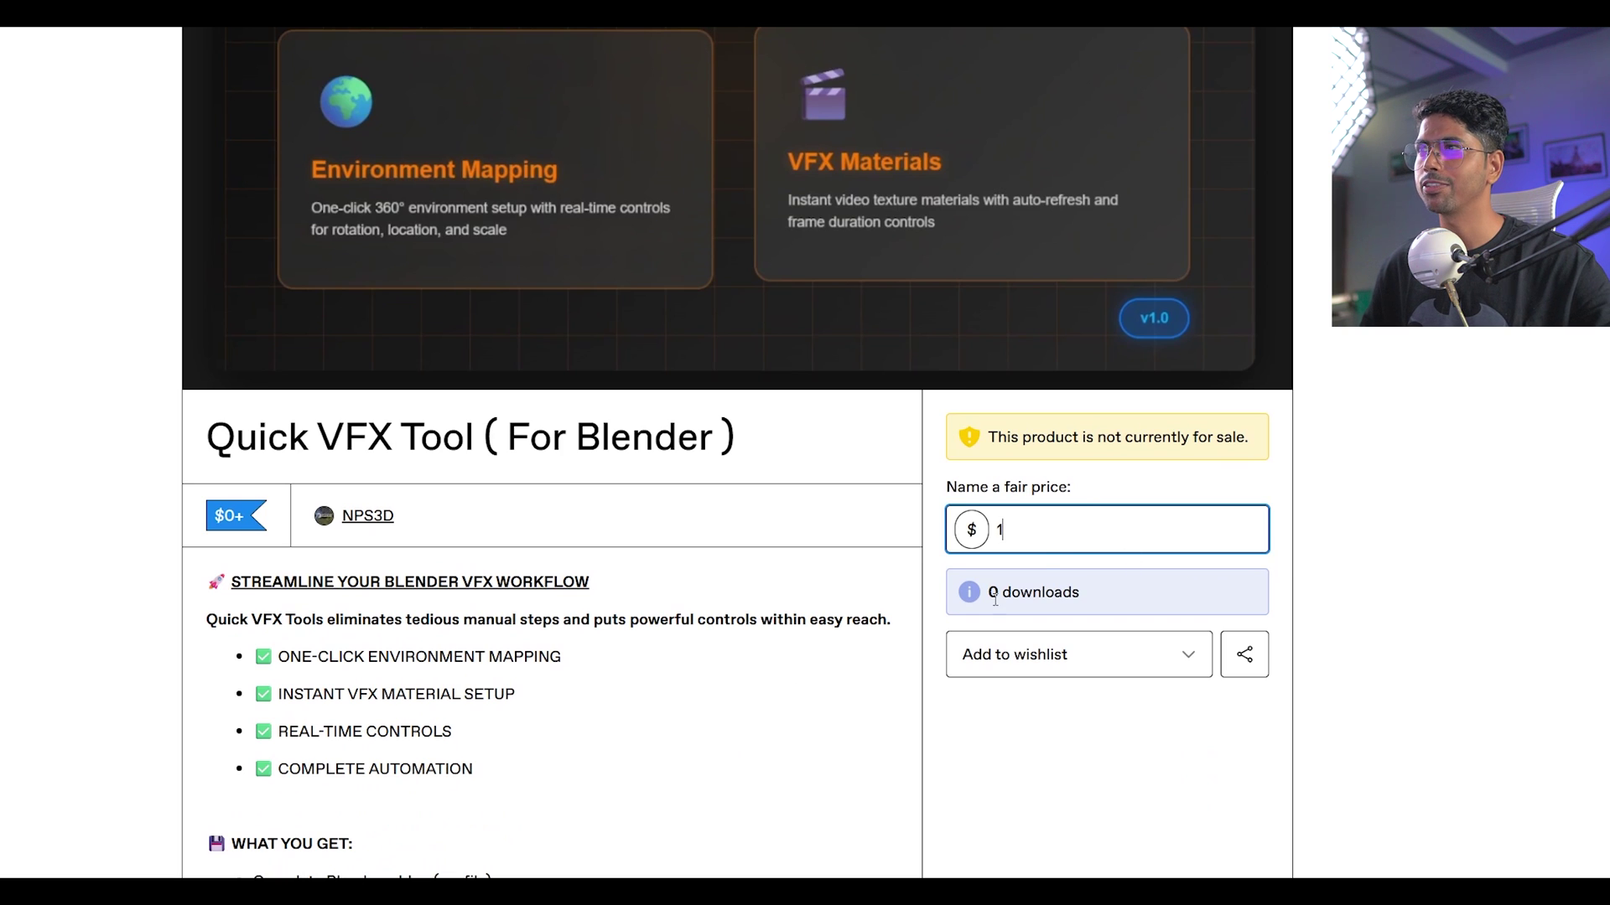
left_click_drag(1036, 536, 1001, 535)
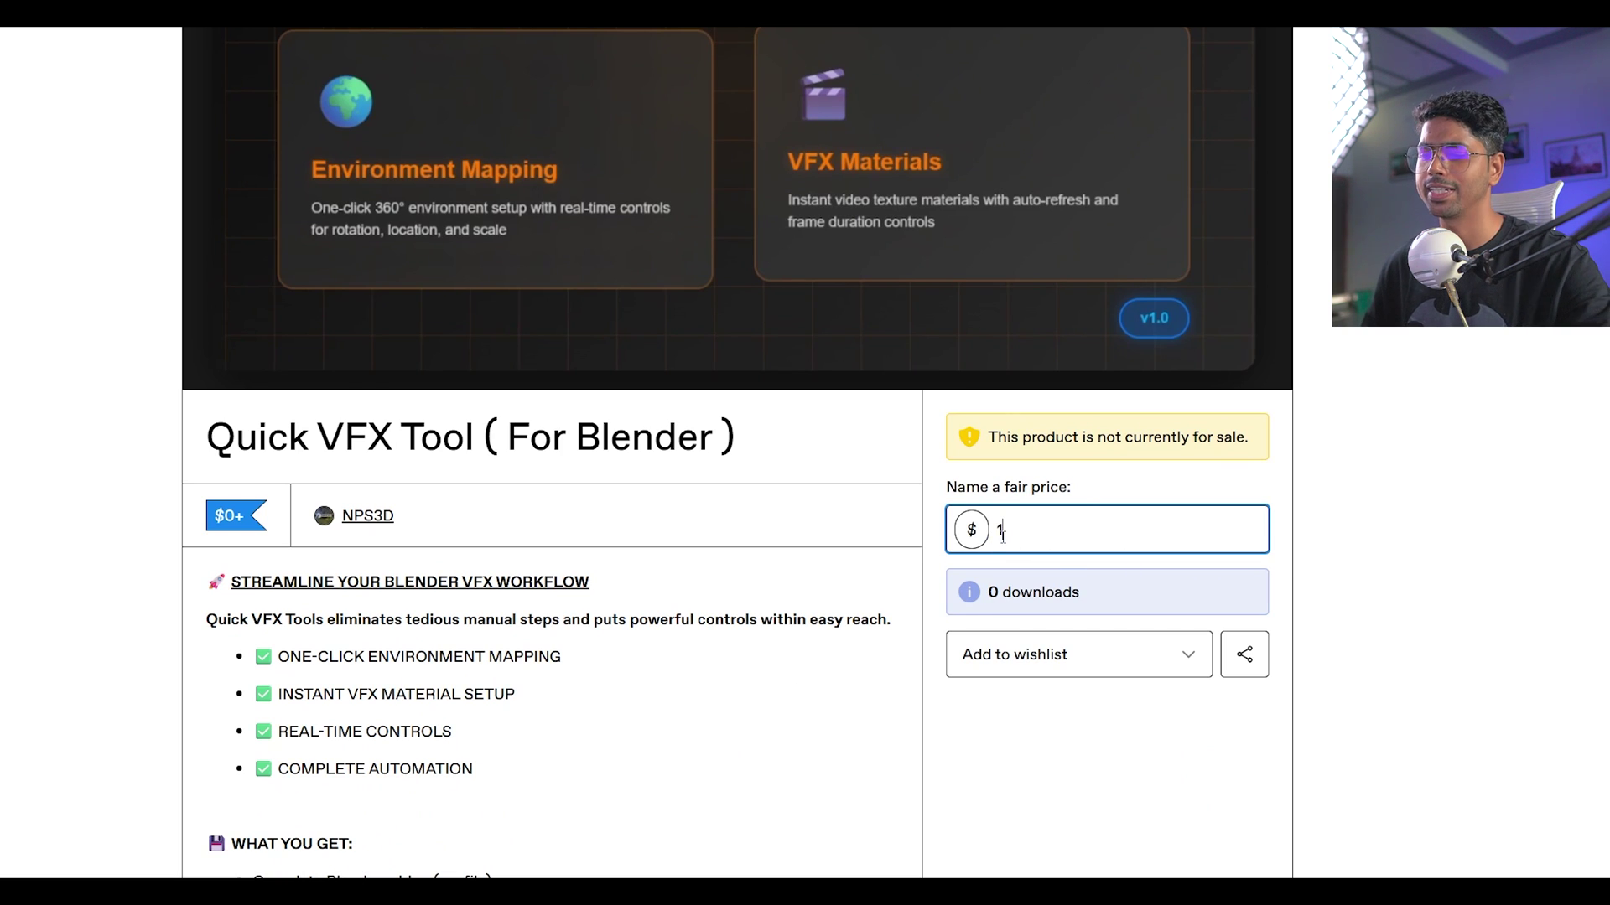
type("1999")
double_click(1016, 530)
Delete the sphere, then select the ground plane to show its VFX1 footage nodes and hide the sidebar
type("0")
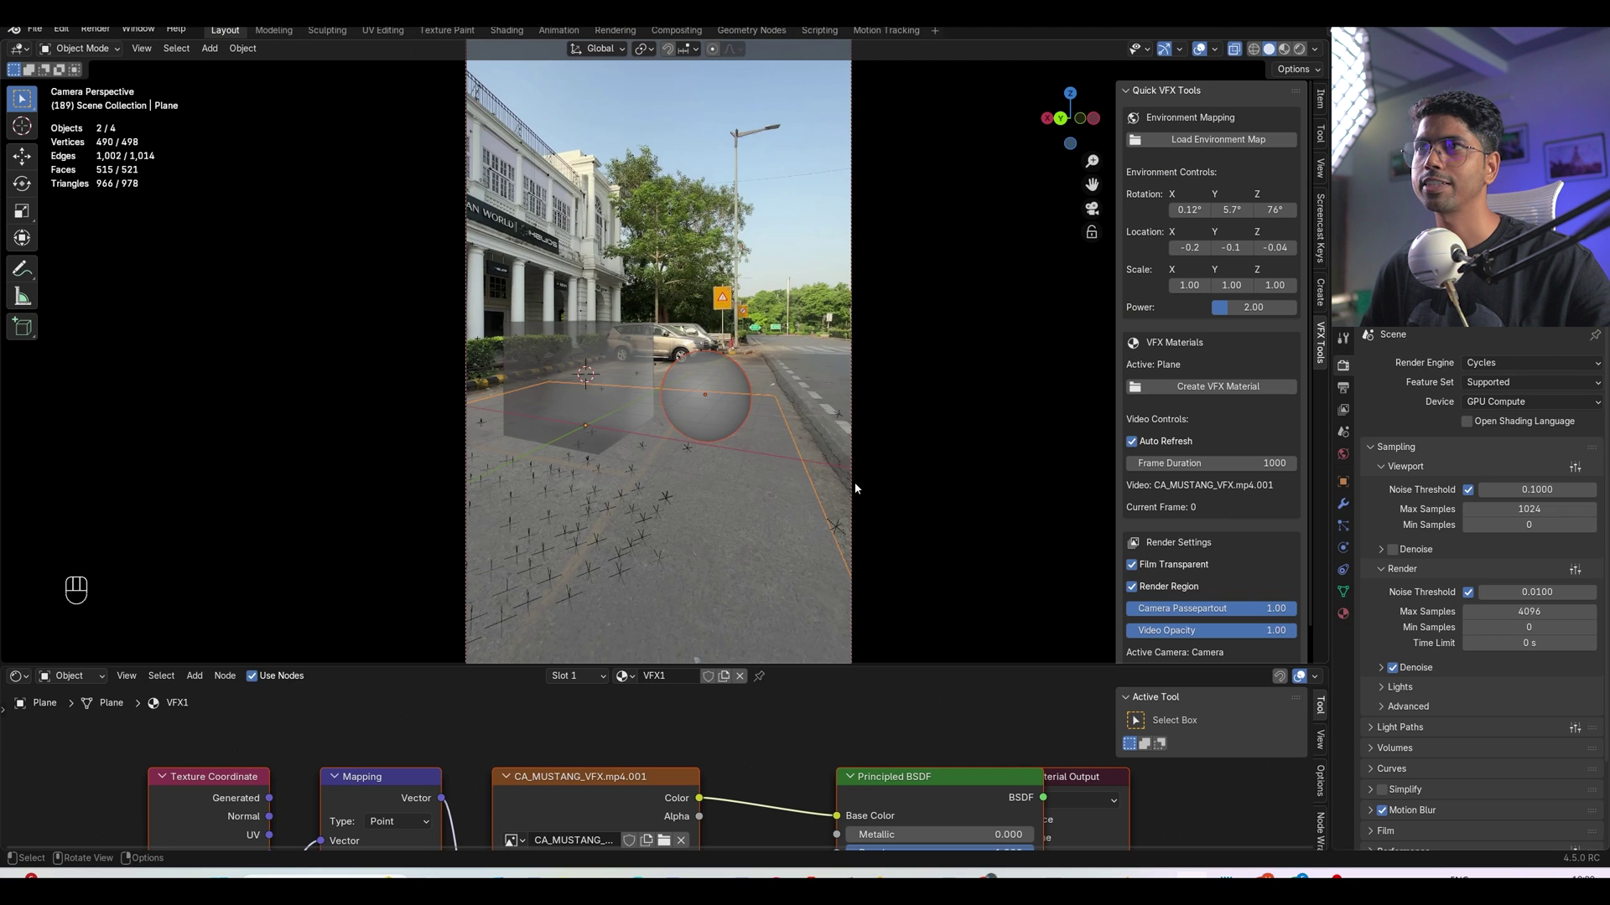
left_click(723, 402)
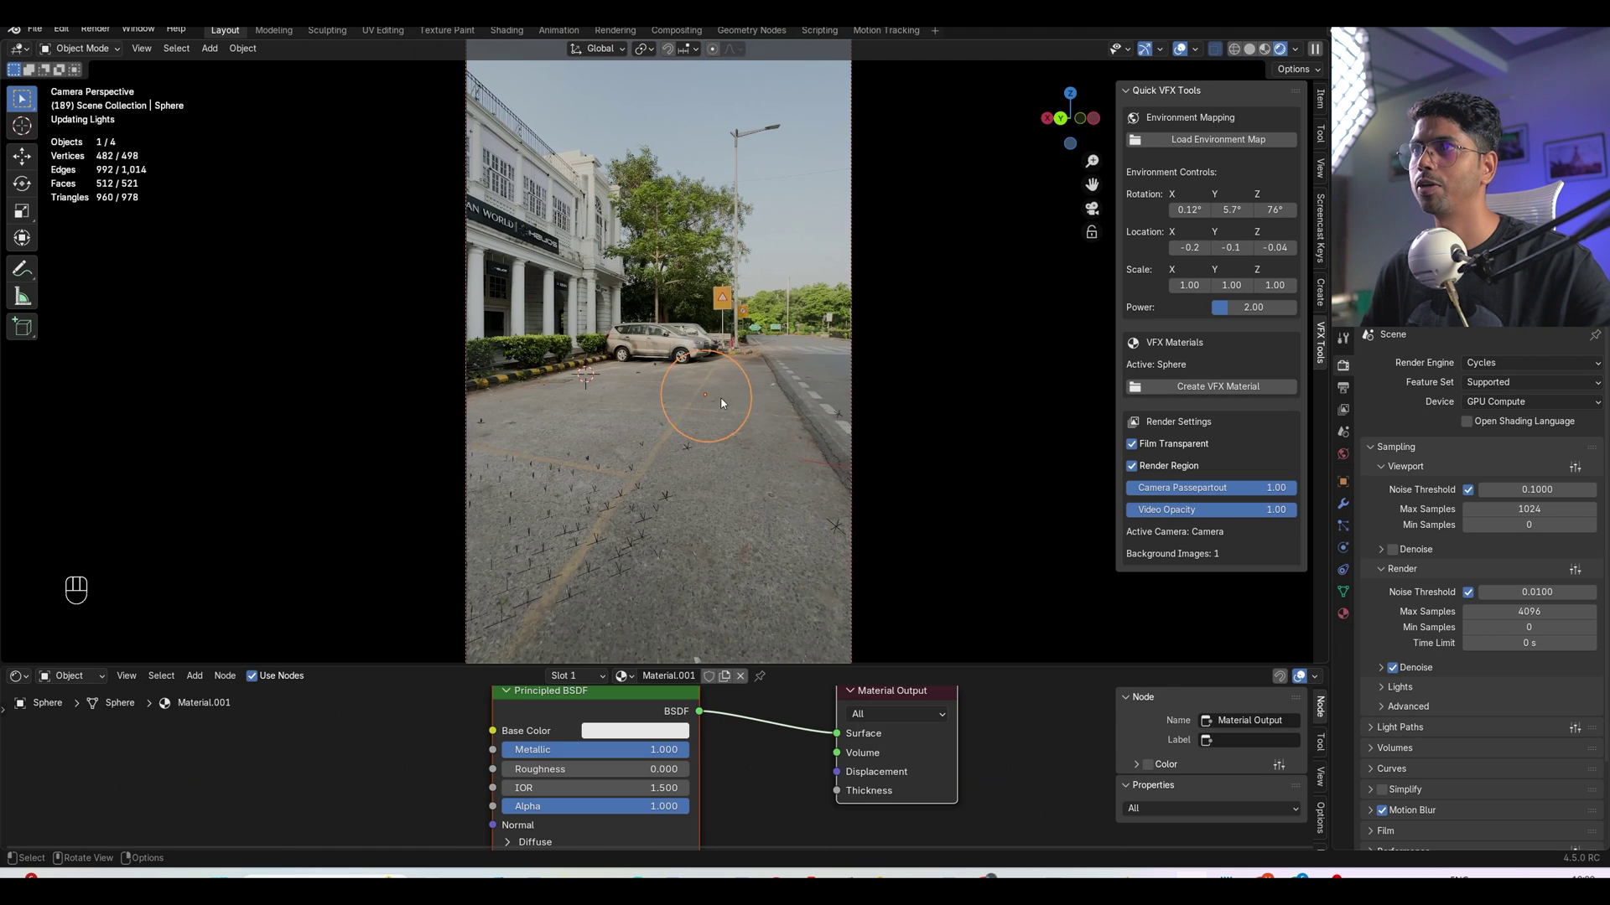
key("Delete")
left_click(698, 605)
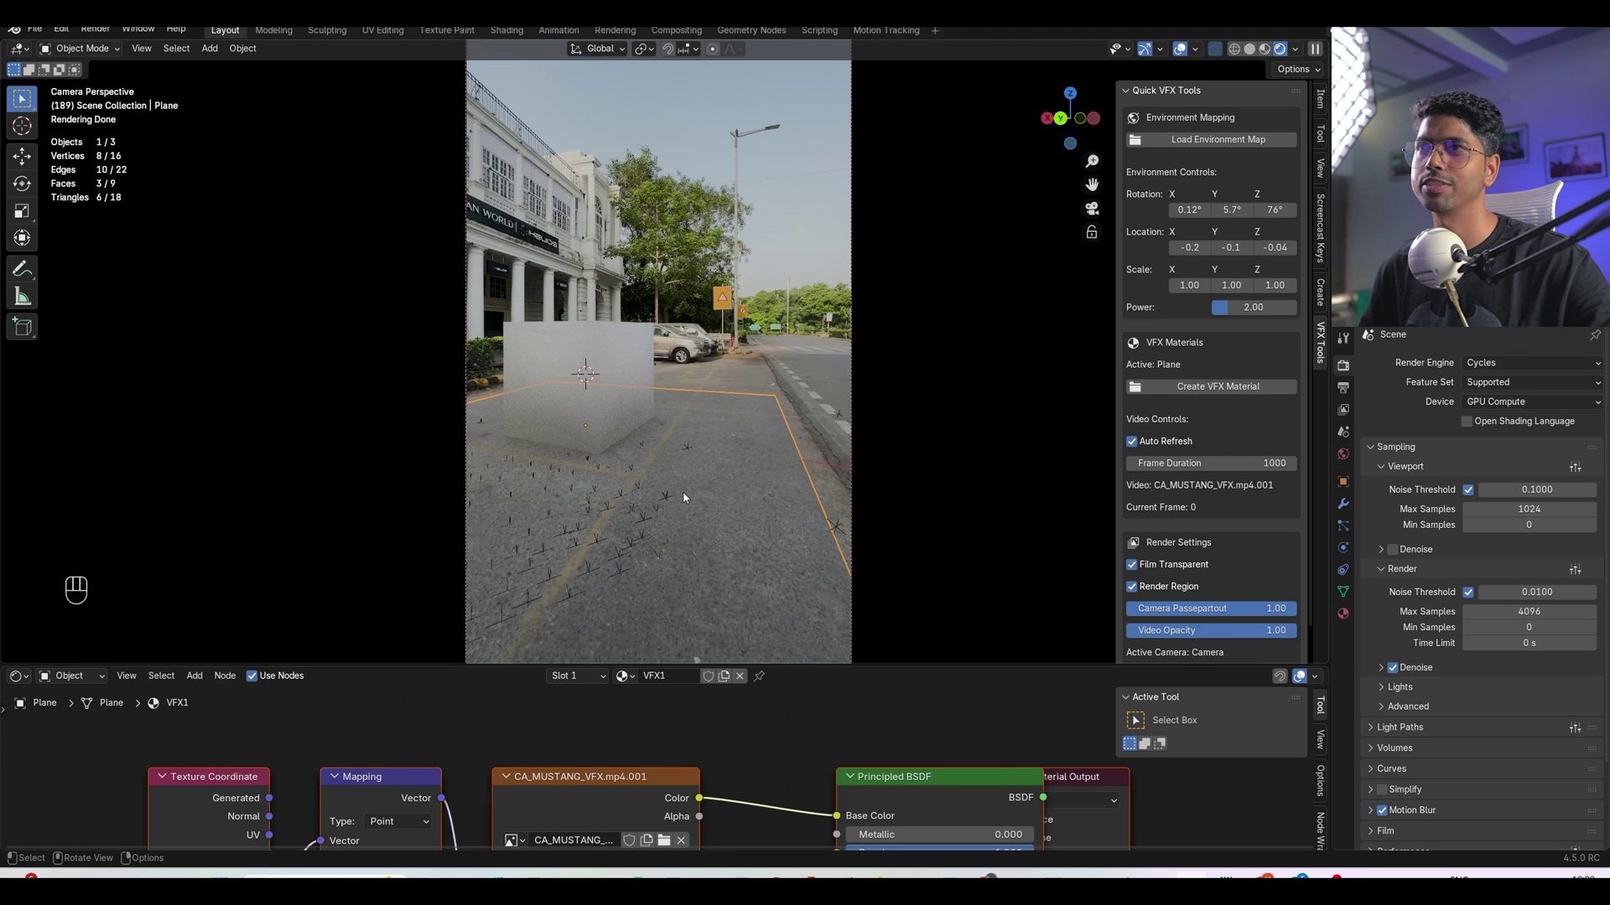
key("n")
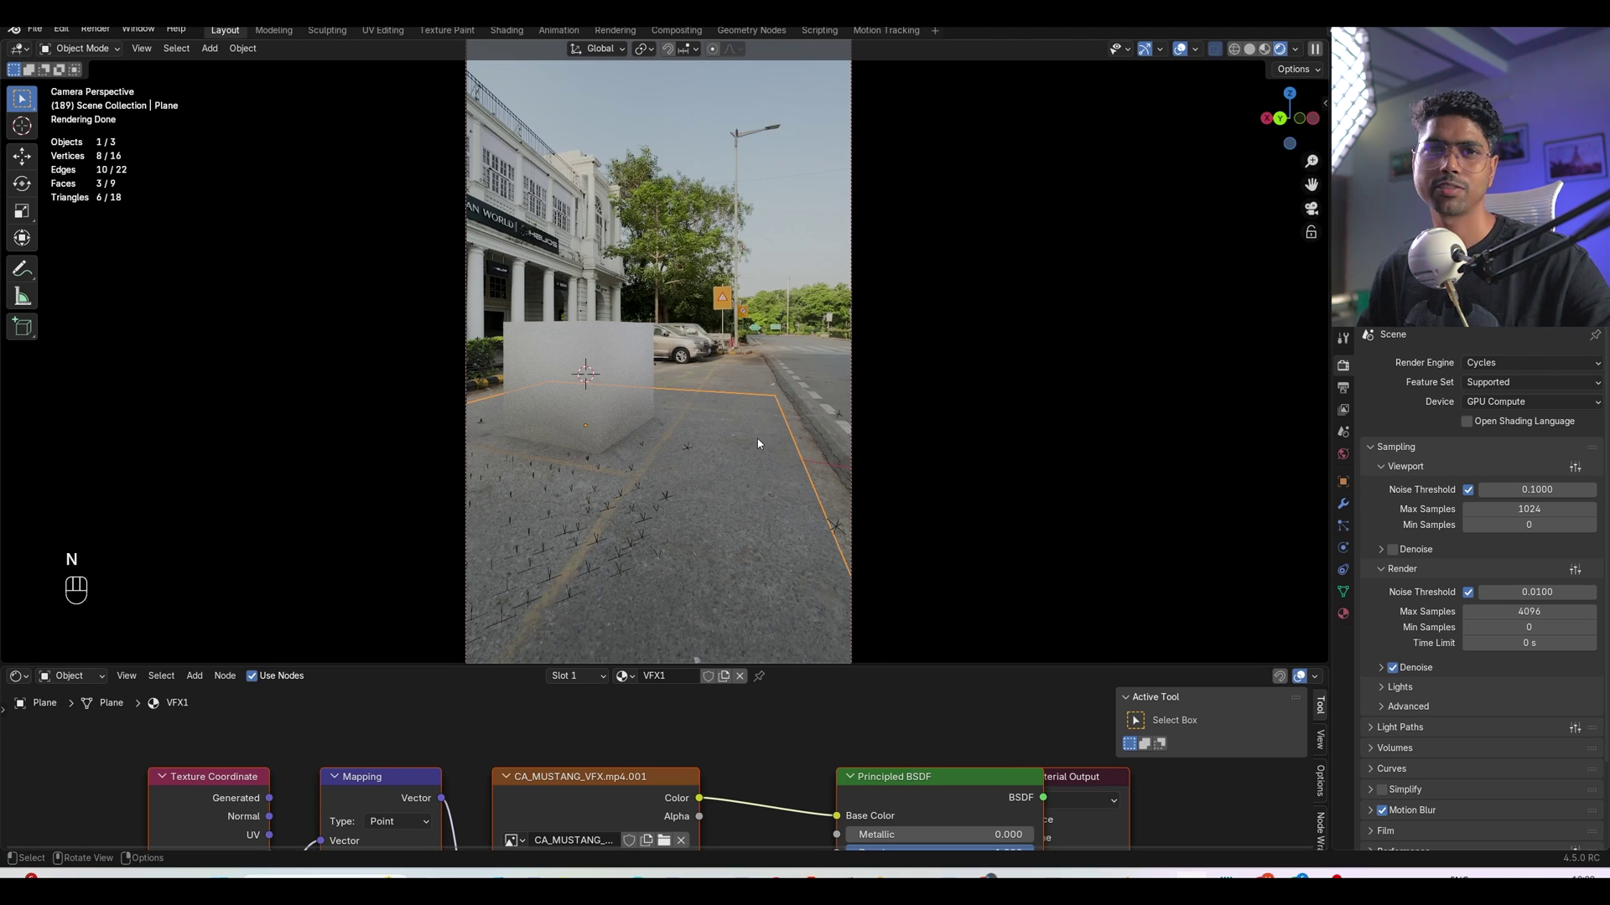